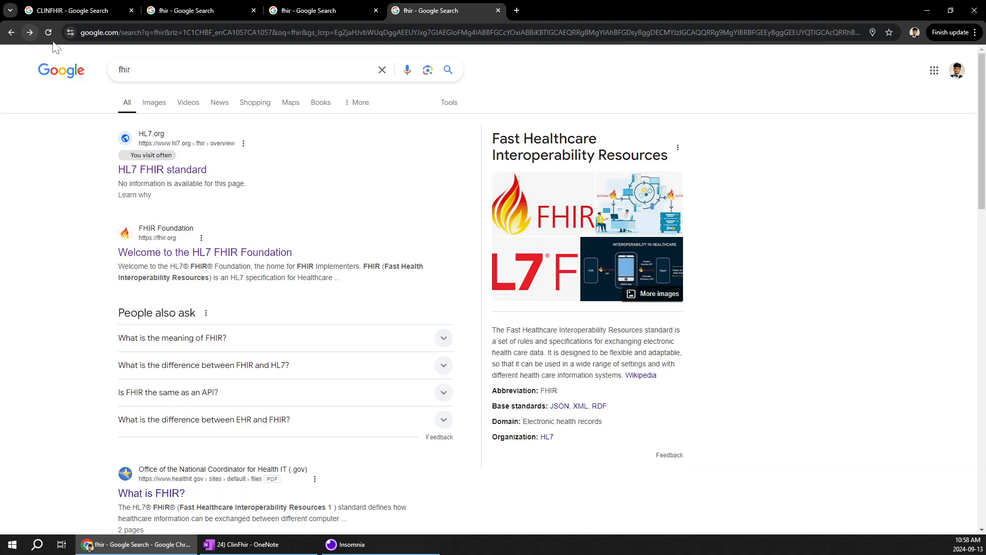
Step: Open the HL7 FHIR standard page from the search results and go to its Resource Types index
left_click(186, 178)
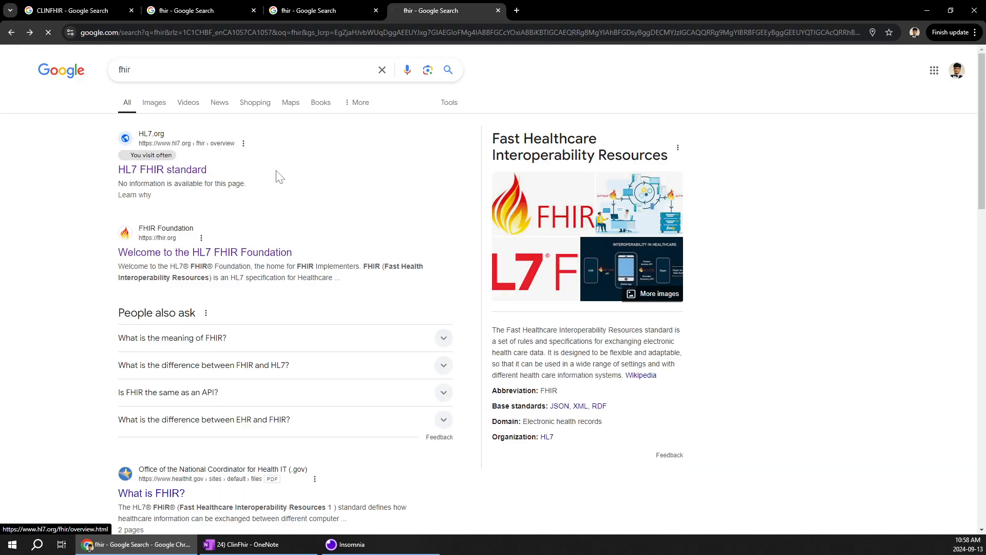
left_click_drag(426, 10, 184, 20)
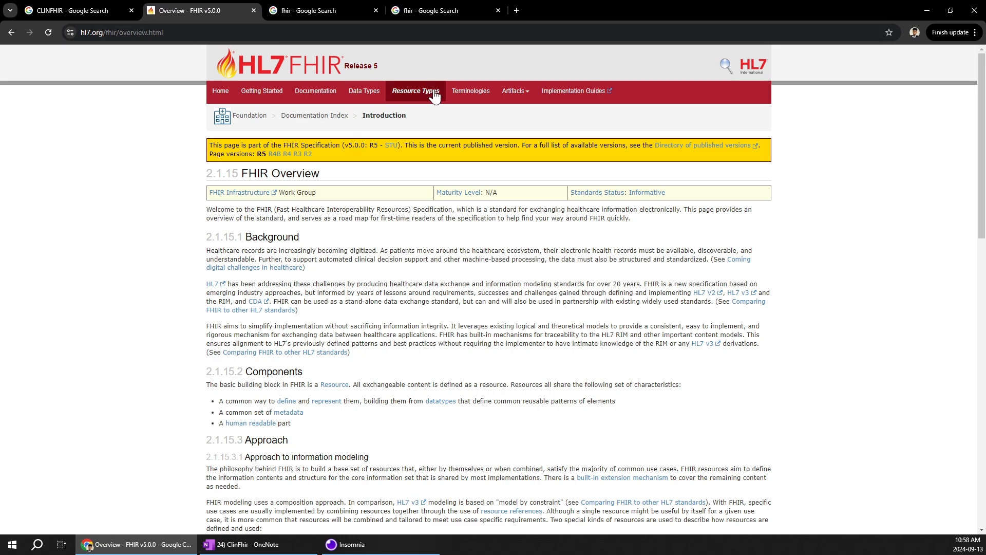
left_click(415, 90)
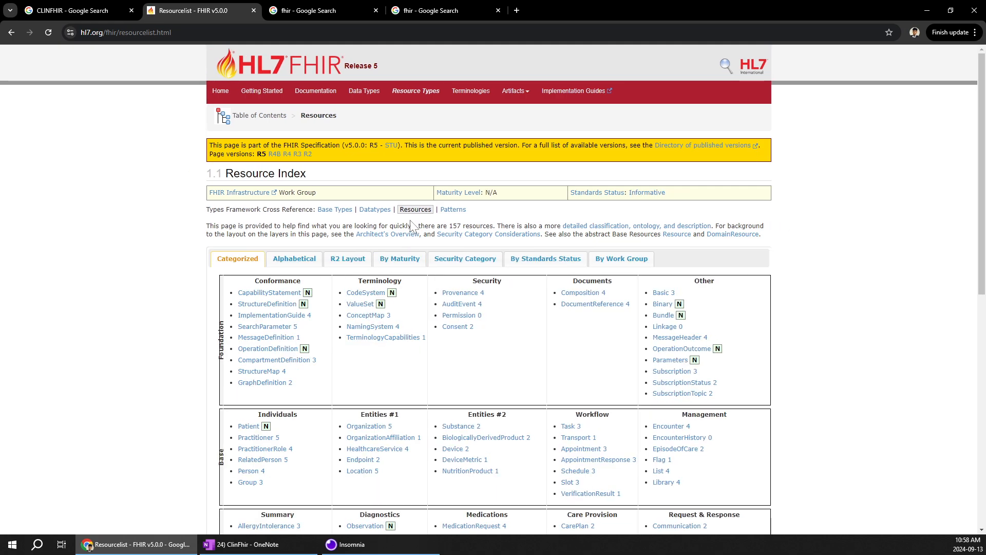
Step: Open the Patient and Practitioner resource pages from the Individuals category, each in a new tab
scroll(380, 324, "down", 1)
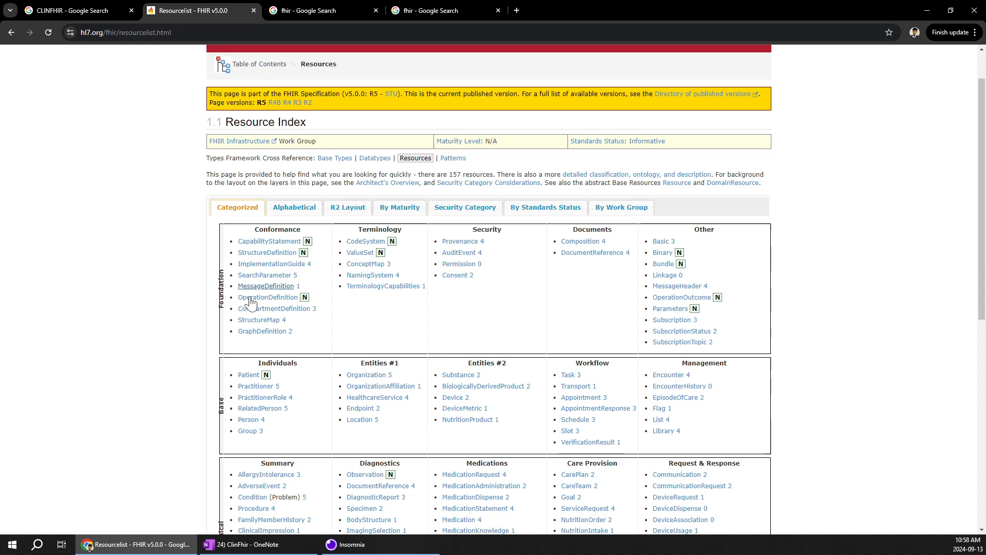
scroll(381, 343, "down", 1)
scroll(543, 319, "down", 2)
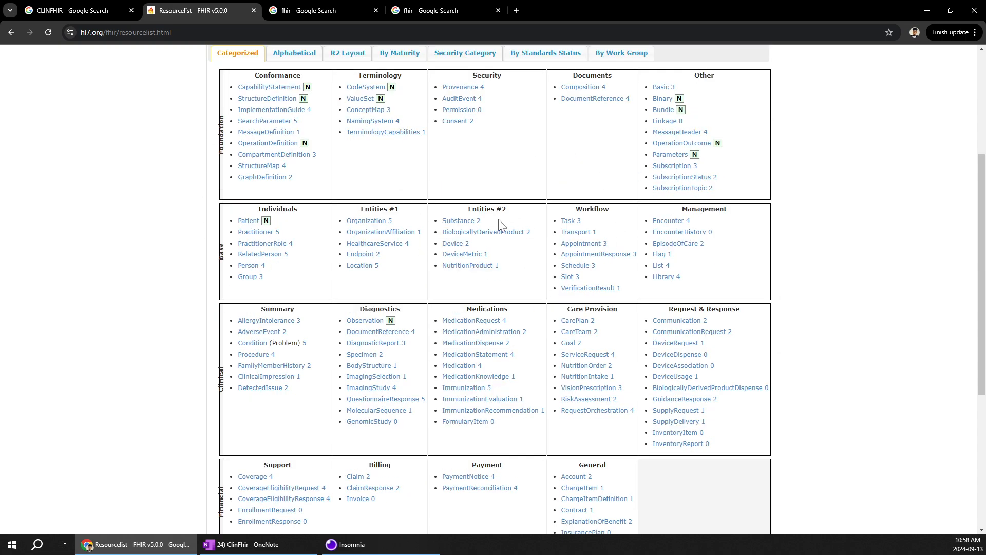
scroll(495, 225, "up", 2)
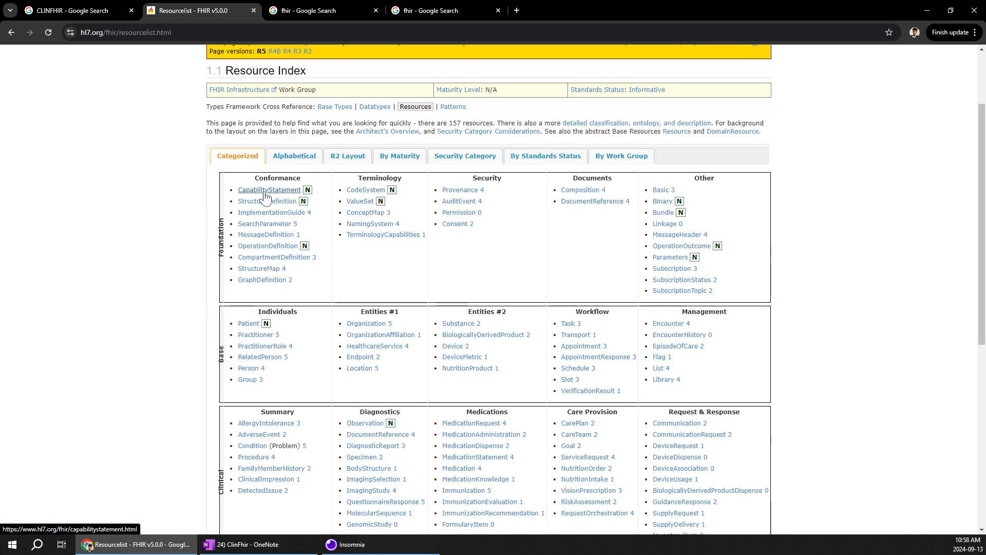
right_click(268, 318)
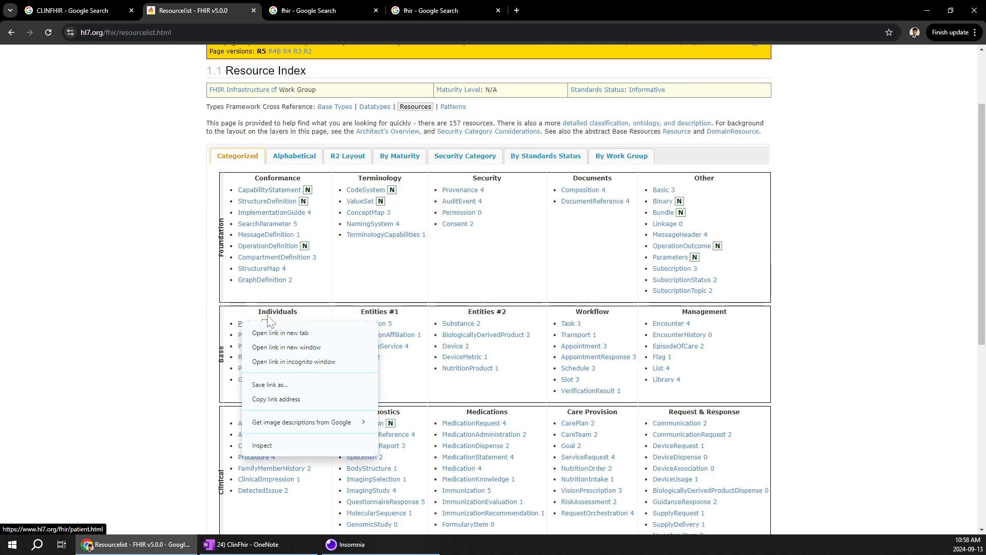
left_click(280, 333)
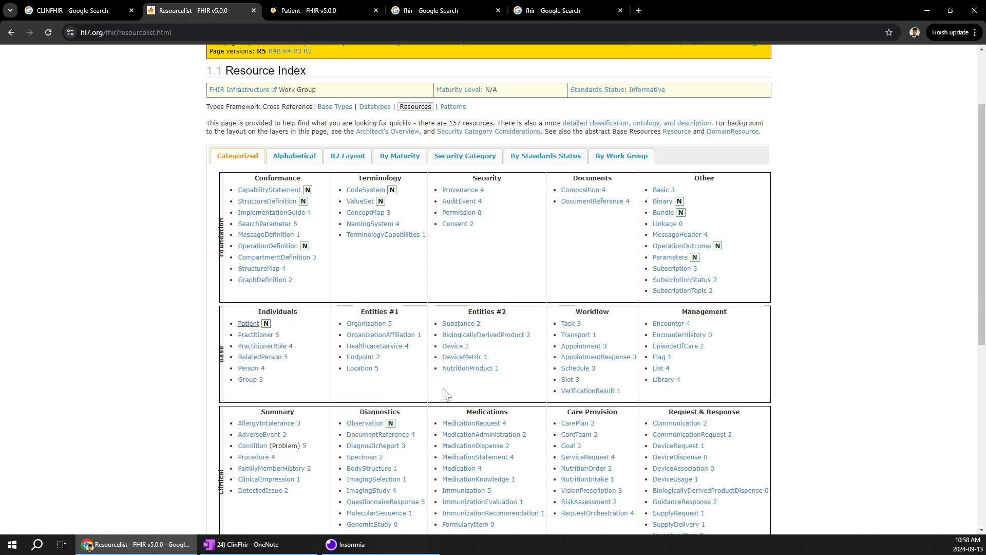
key("ctrl+f")
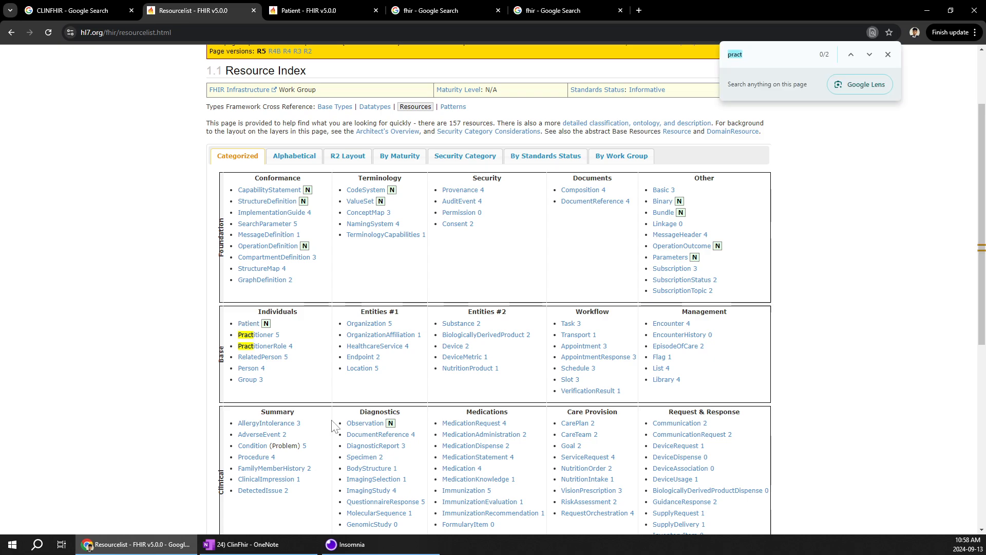
right_click(267, 336)
left_click(283, 344)
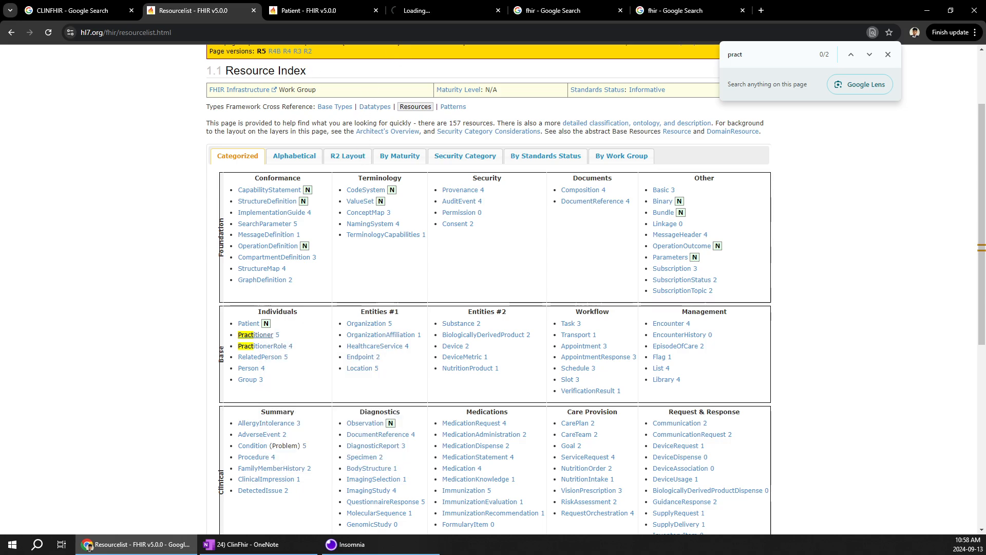
Step: Examine the Resource Content structure on the Patient page and on the Practitioner page
left_click(323, 14)
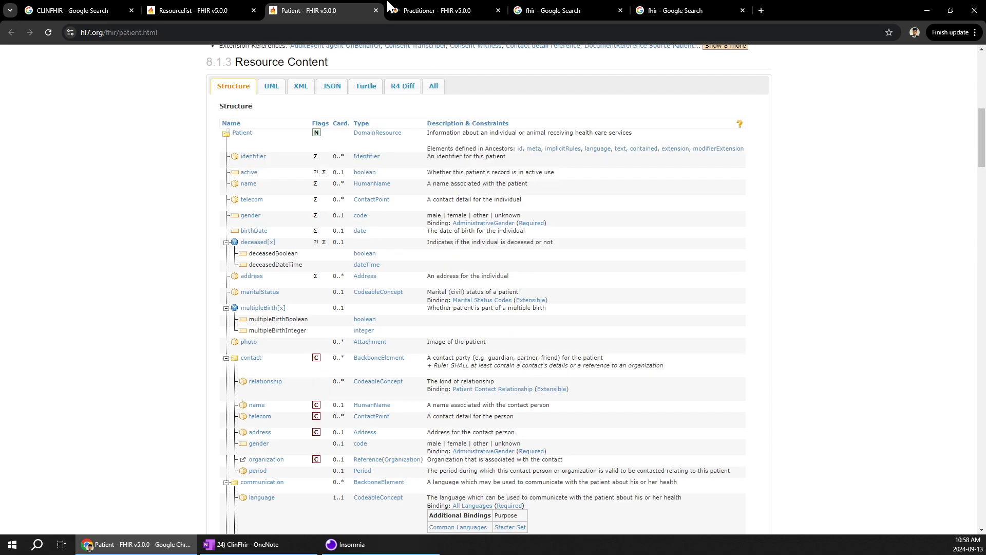
left_click(416, 10)
scroll(345, 395, "down", 10)
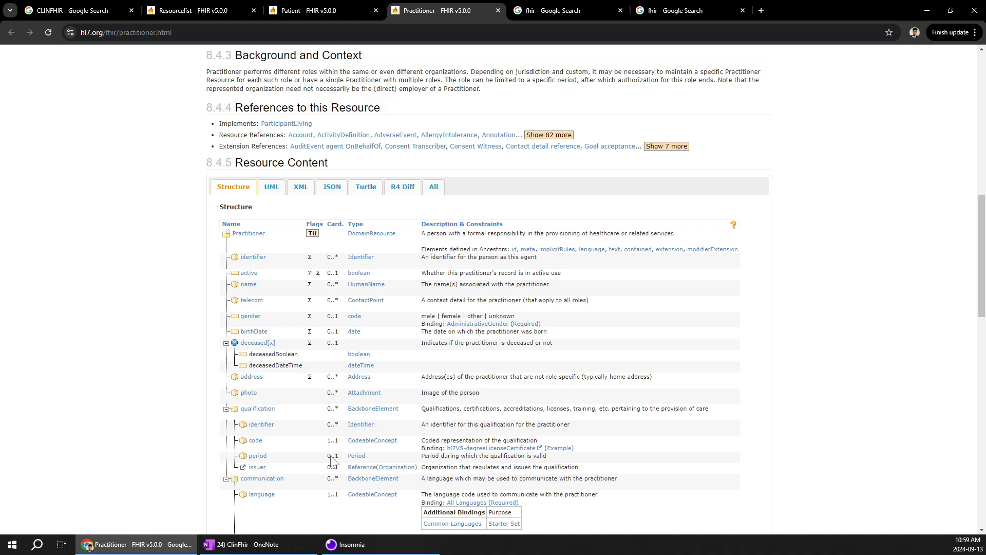
Step: Switch to the ClinFhir page in OneNote and move the doctor picture and the patient-doctor conversation picture slightly upward
left_click(241, 544)
scroll(435, 369, "down", 3)
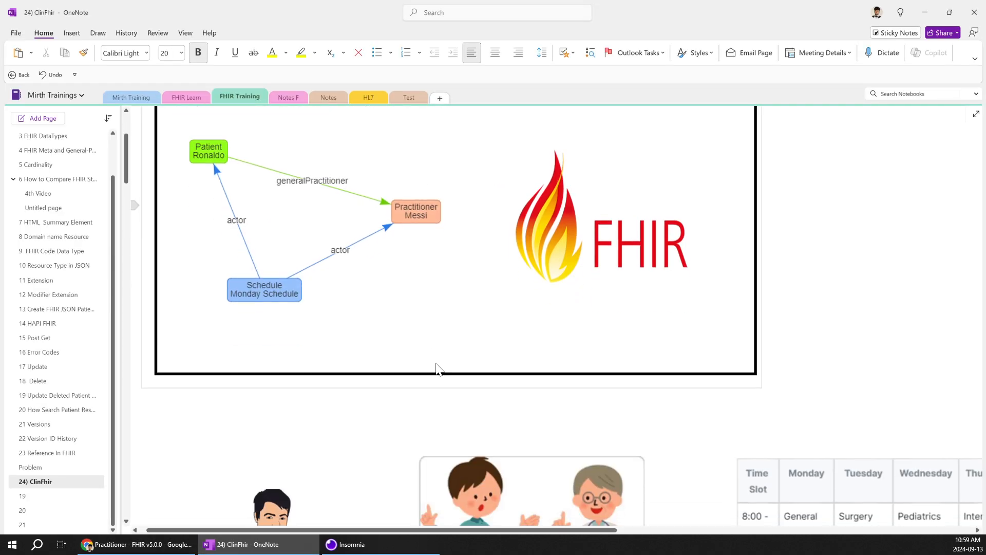
scroll(436, 369, "down", 3)
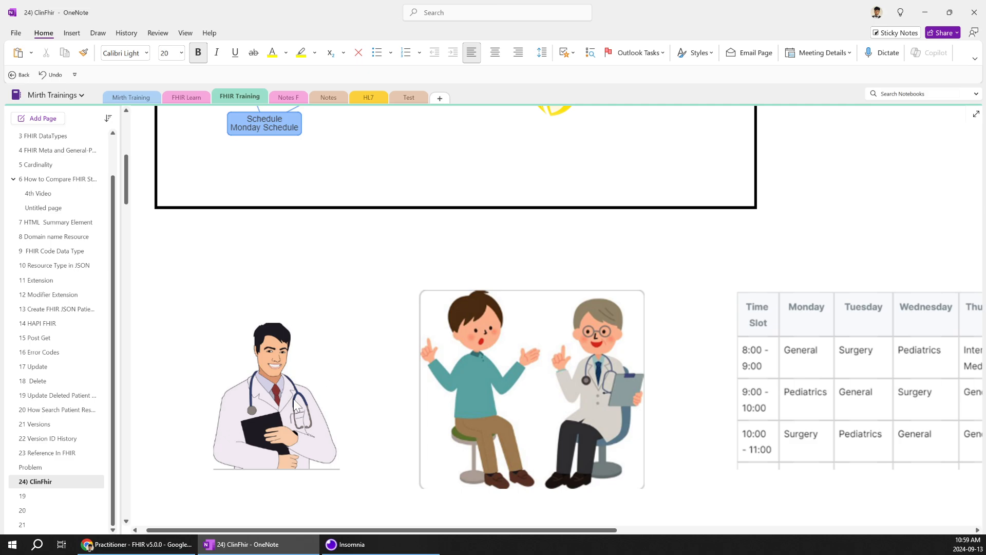
left_click_drag(293, 386, 295, 355)
left_click(515, 347)
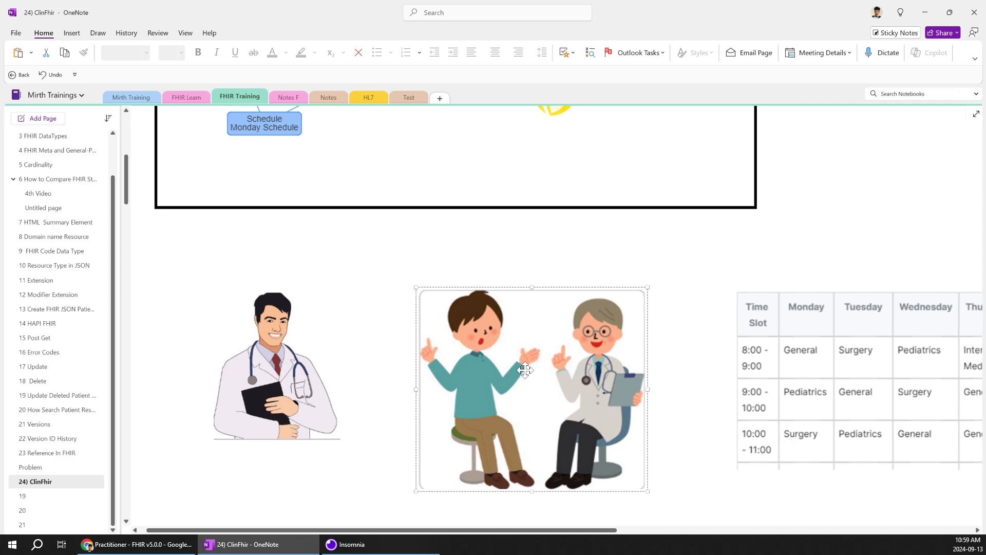
left_click_drag(515, 348, 496, 341)
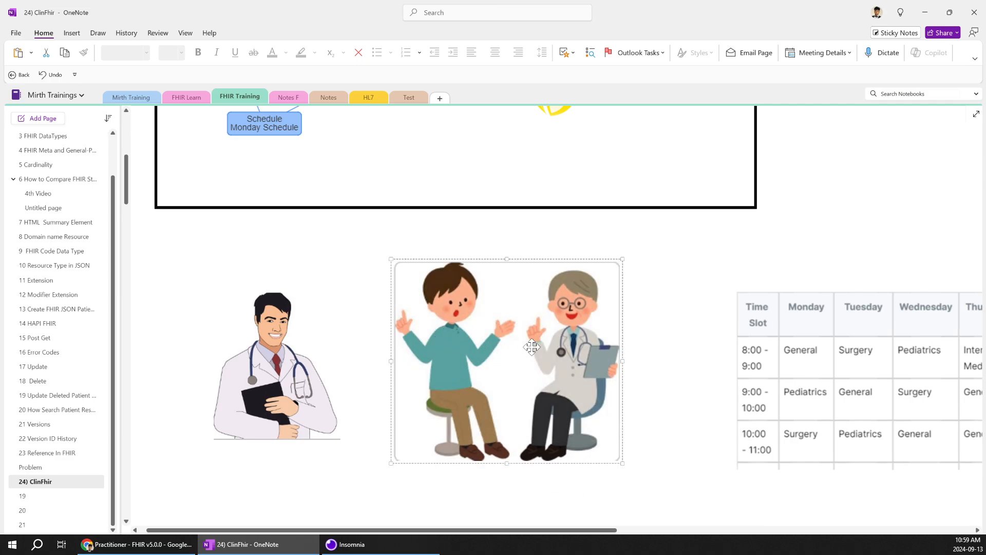
Step: Enter "PID, EVN, ETC" in the cell beside HL7 in the table below the pictures
scroll(397, 358, "down", 5)
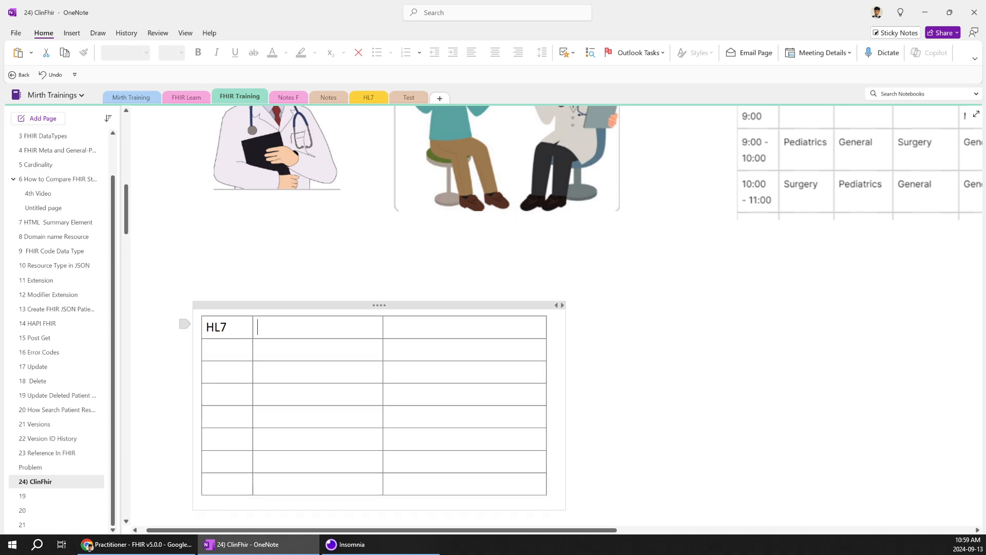
left_click(258, 327)
type("PID")
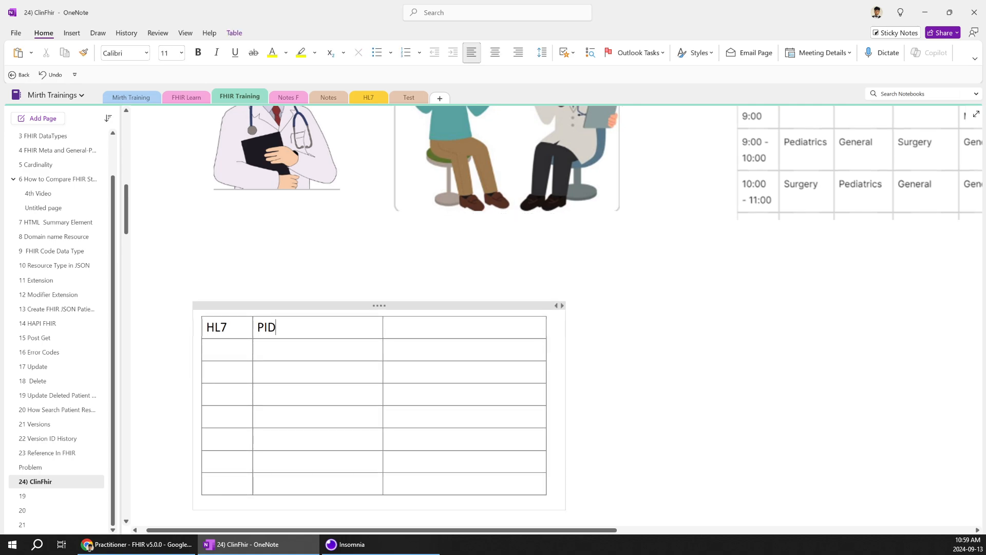
type(", EVEN")
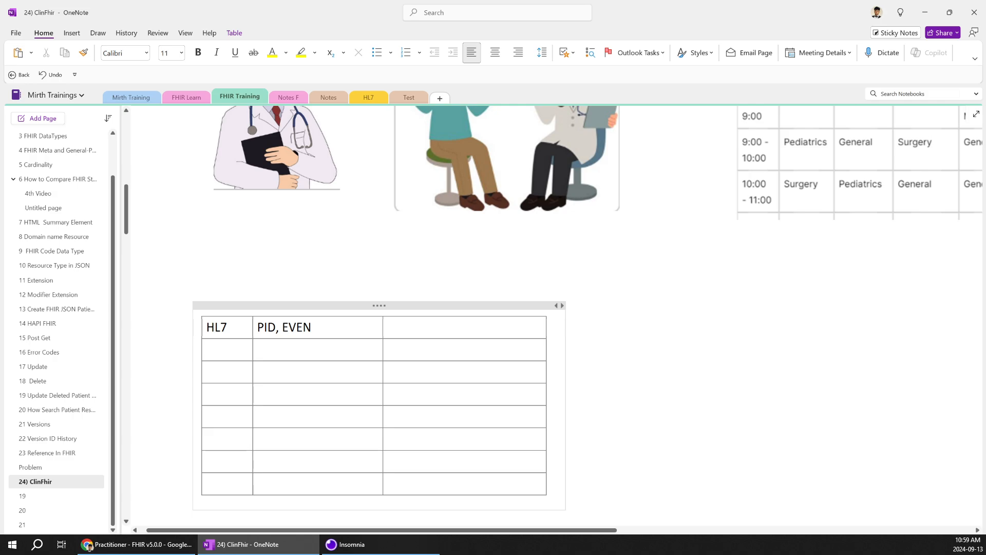
key("BackSpace")
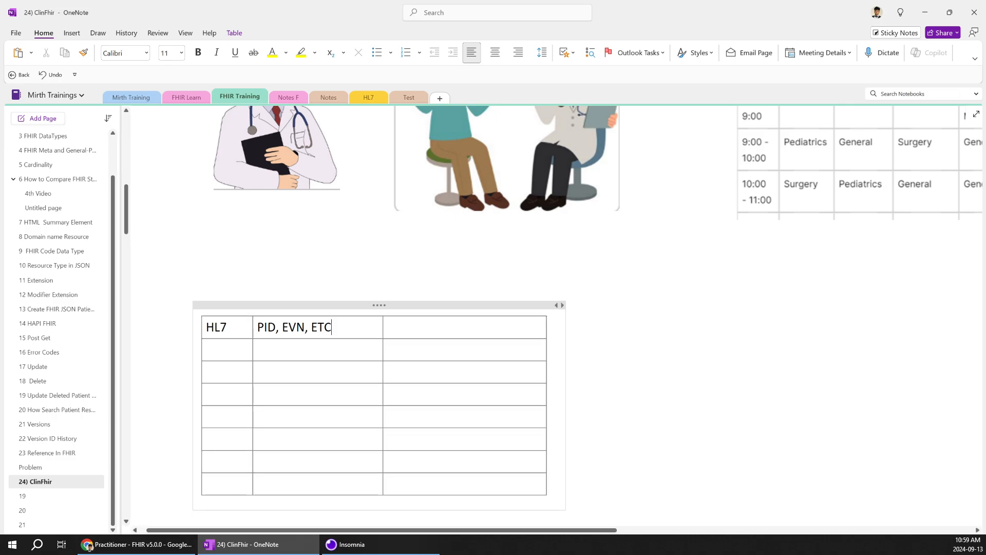
scroll(553, 316, "up", 3)
scroll(493, 304, "down", 2)
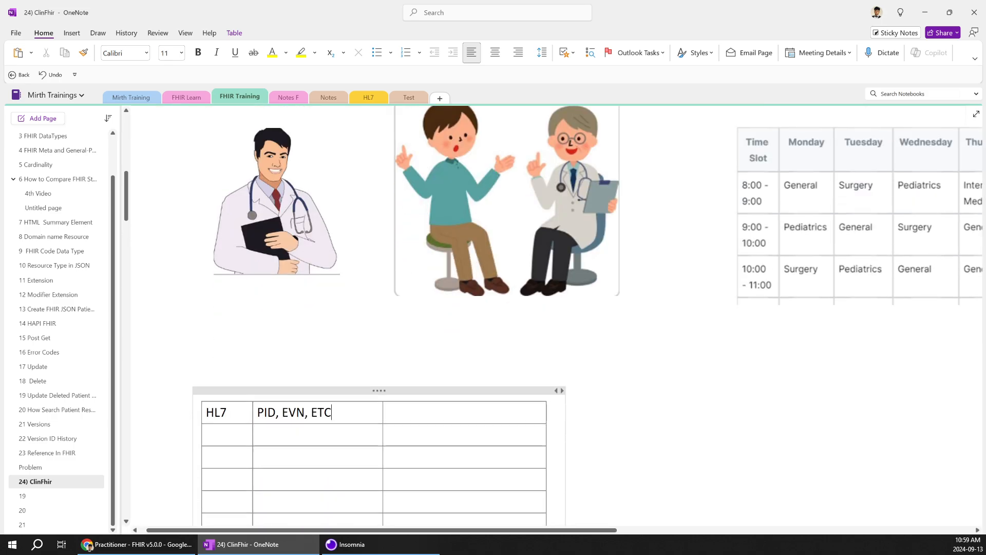
type("fhir")
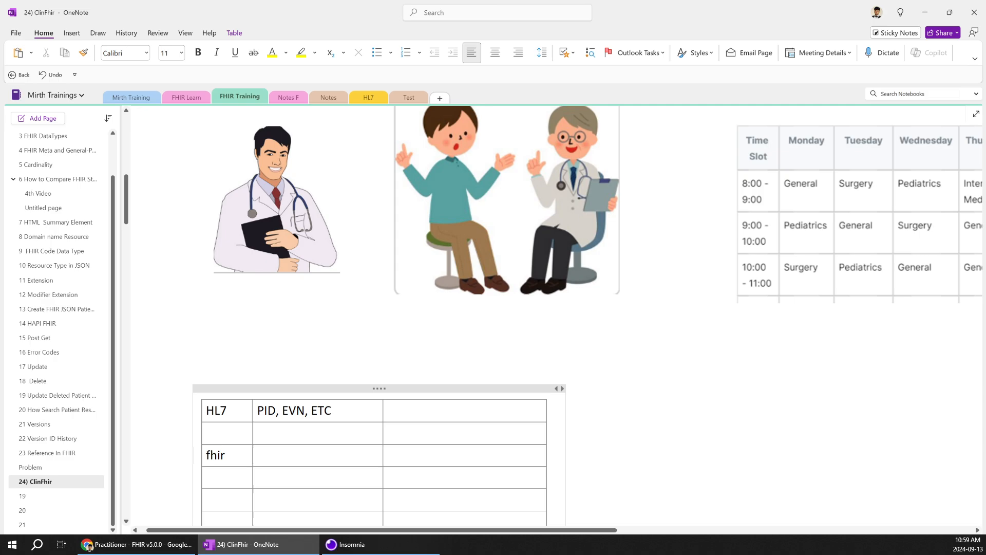
key("BackSpace")
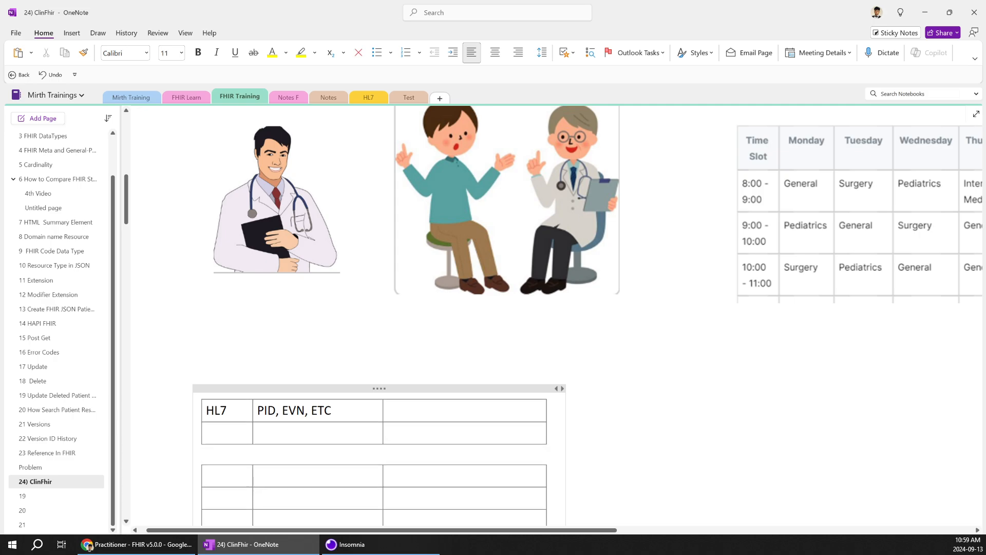
type("FHI")
key("ctrl+z")
key("ctrl+z")
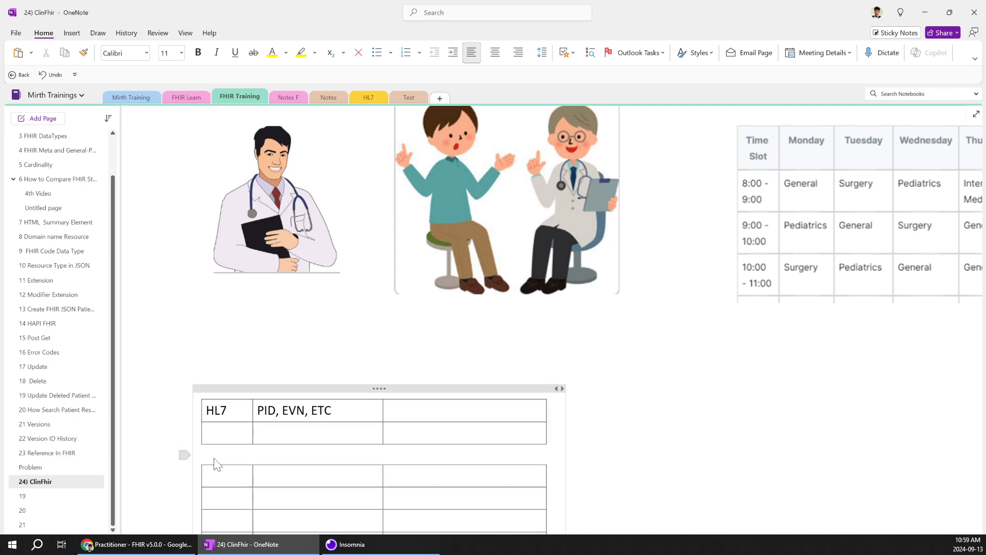
Step: Label the table's third row "FHIR" and enter "Resource Types" in the cell beside it
type("FHIR")
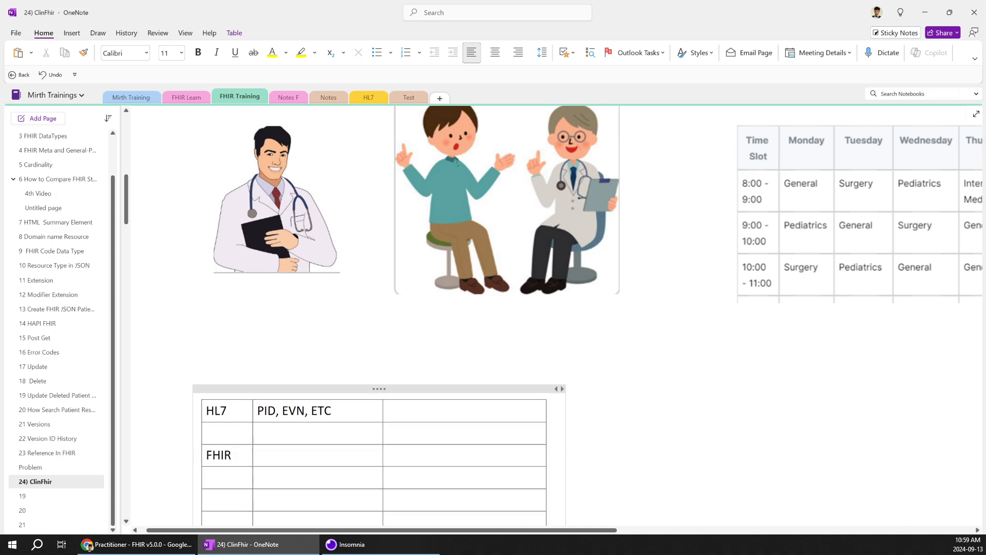
key("Tab")
type("R")
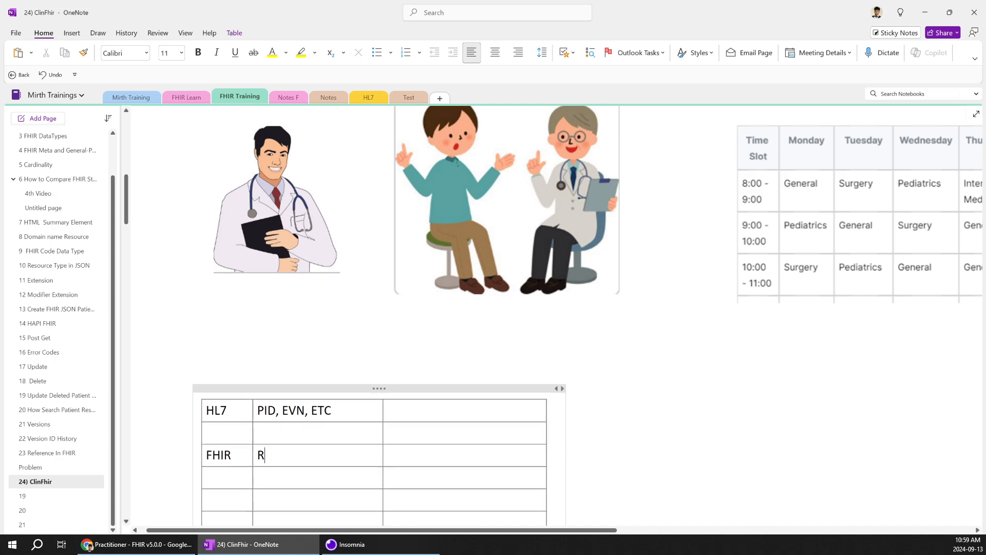
type("esour Types")
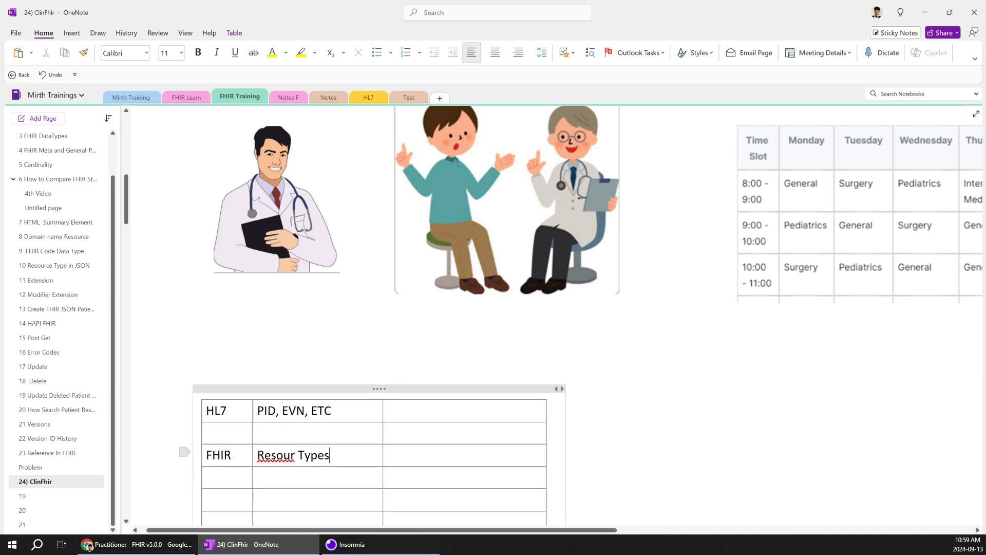
left_click(301, 456)
type("ce")
Step: List "Patient", "Practitioner" and "Scheduling" in consecutive rows below Resource Types
key("Down")
type("Pati")
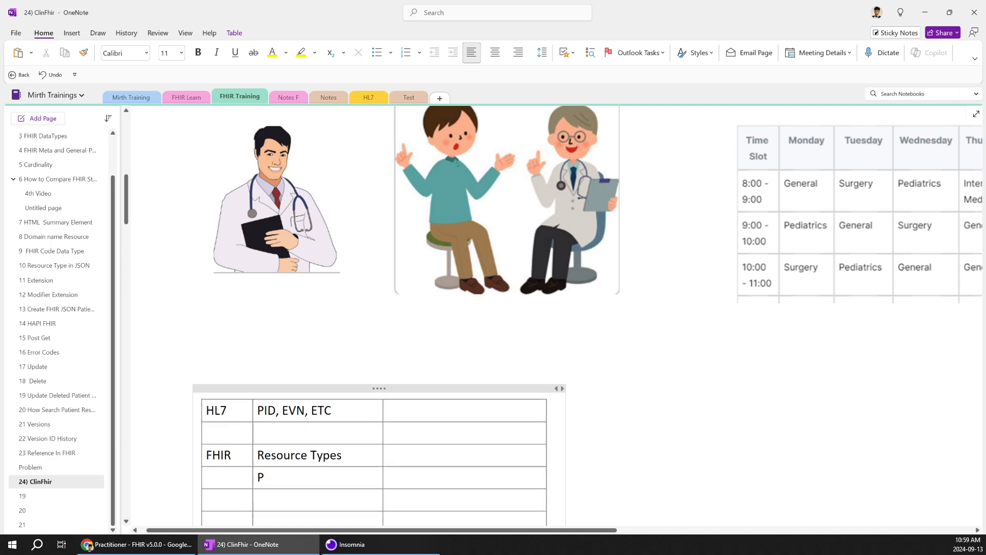
scroll(308, 329, "down", 3)
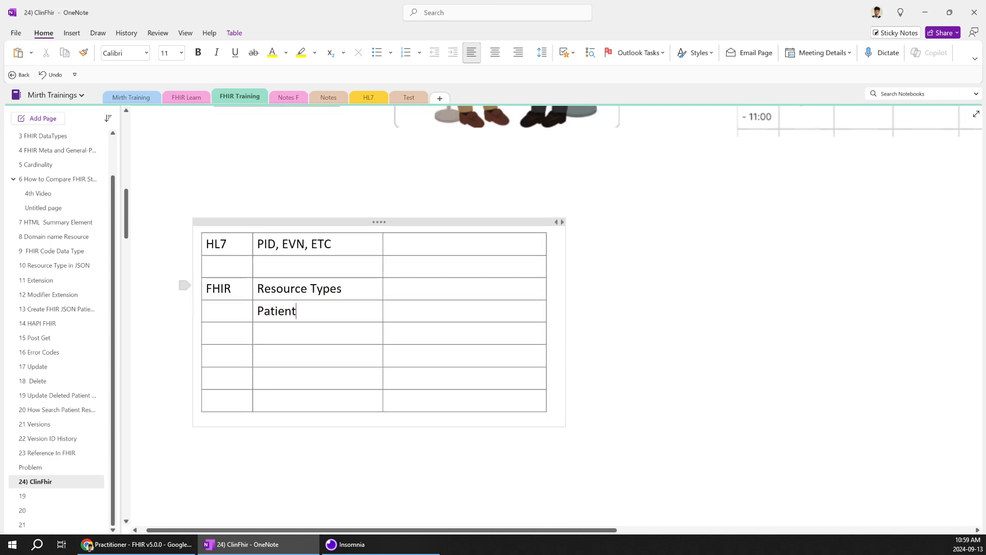
left_click(303, 332)
type("Practitioner")
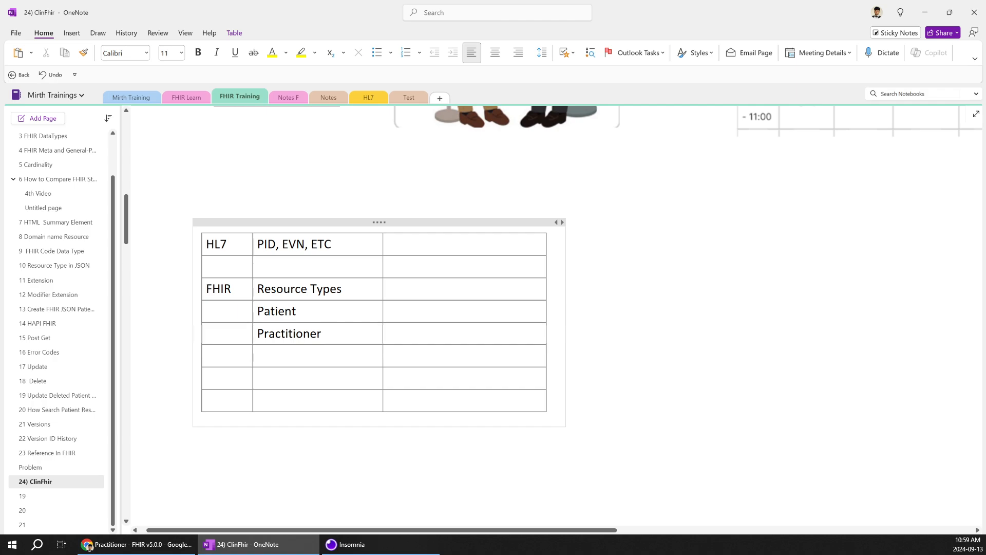
left_click(277, 355)
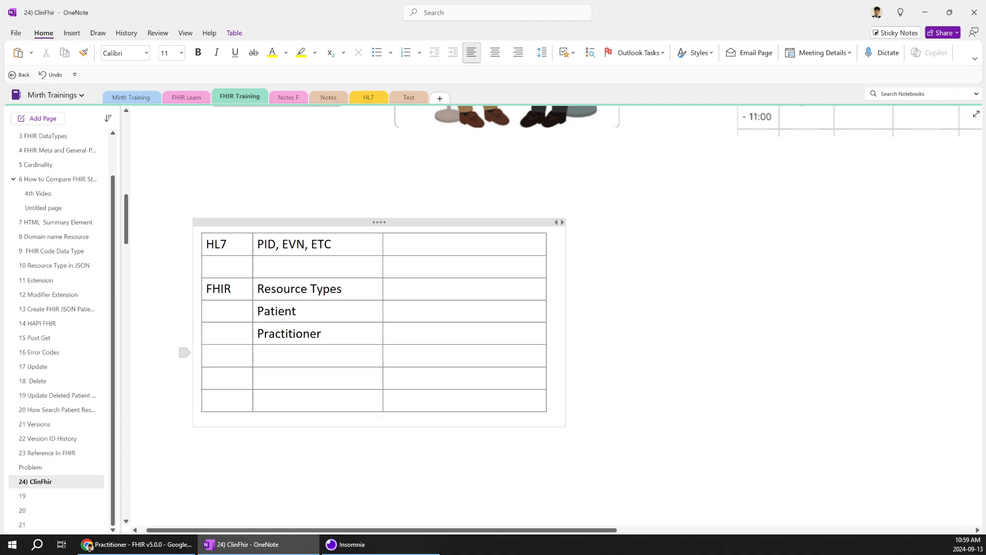
type("Sc")
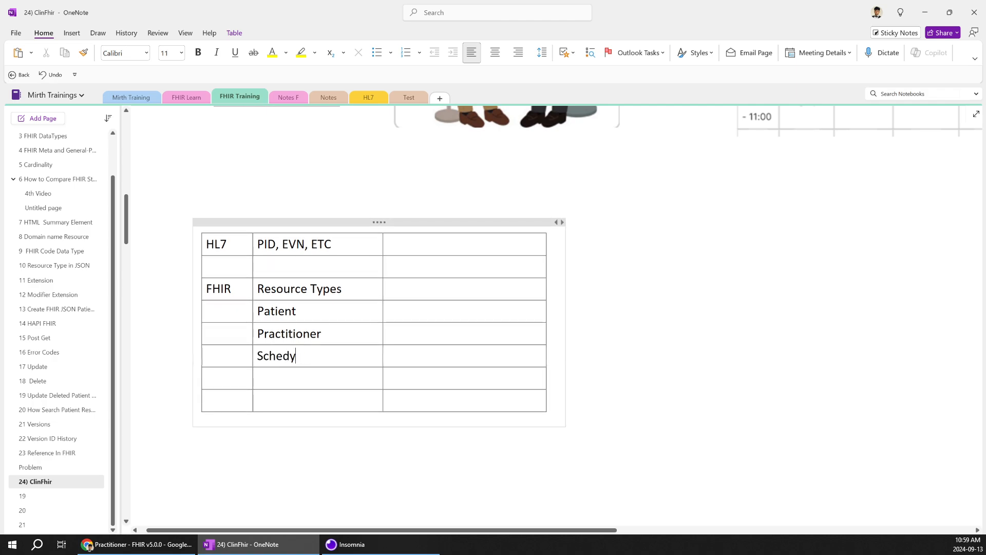
type("heduling")
double_click(280, 312)
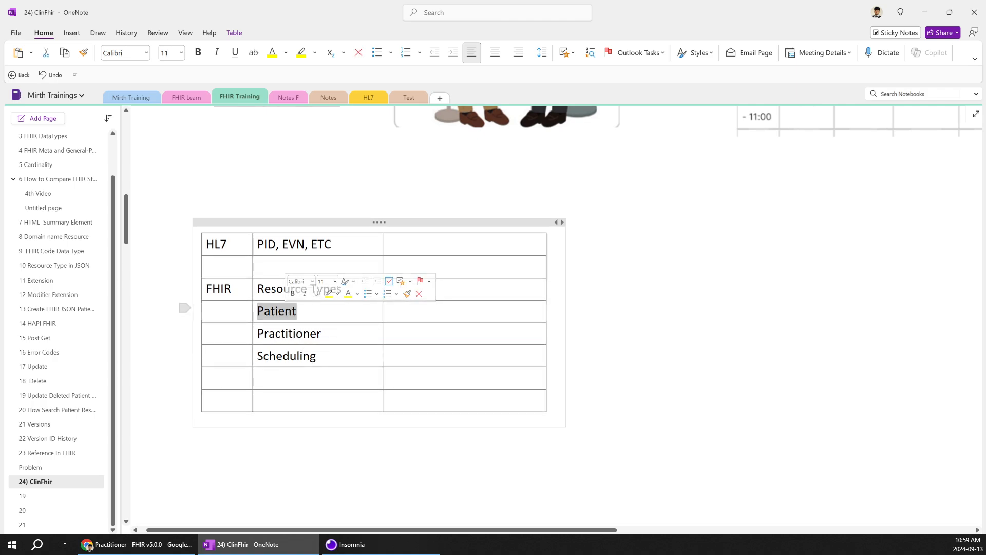
left_click(289, 333)
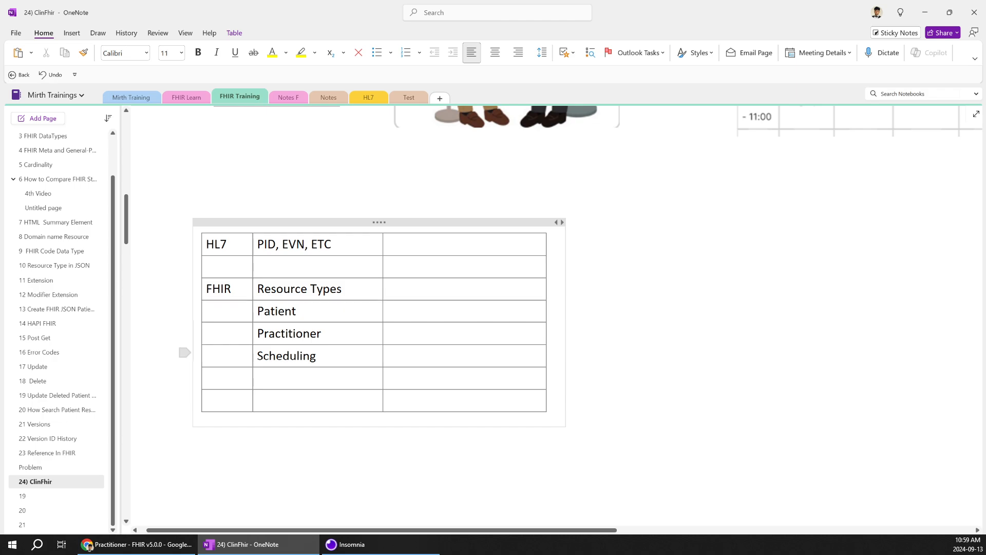
left_click(302, 355)
left_click_drag(398, 244, 226, 244)
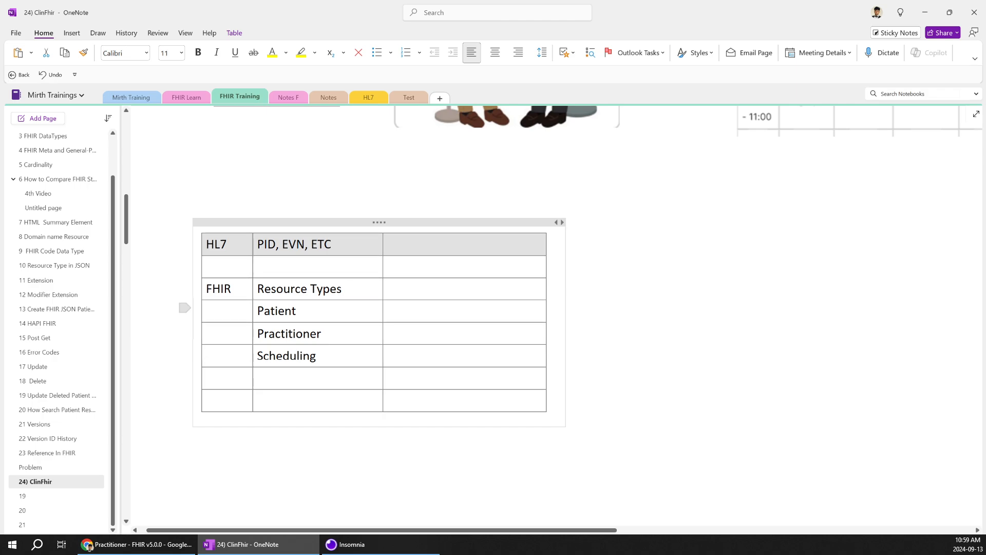
left_click_drag(288, 311, 288, 355)
left_click(309, 267)
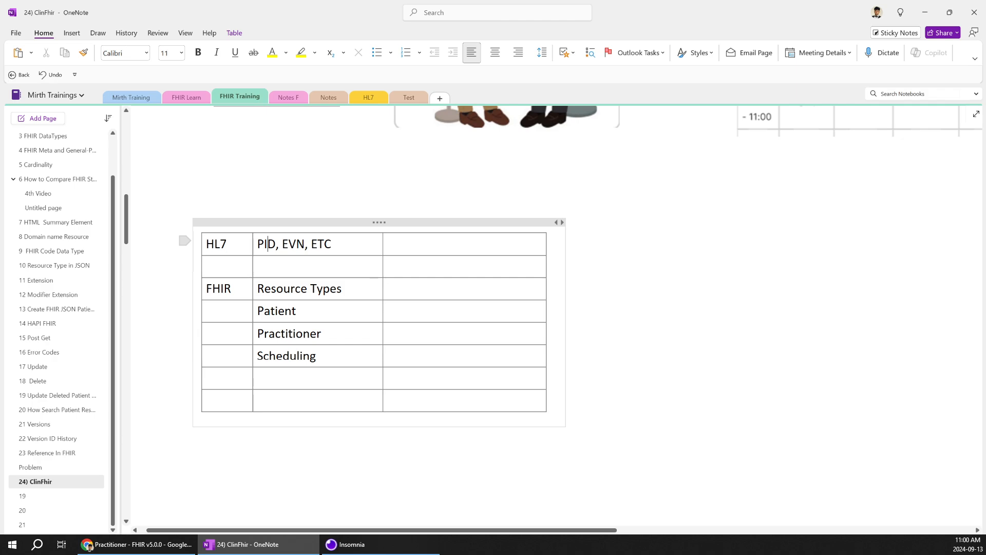
double_click(267, 244)
left_click(268, 245)
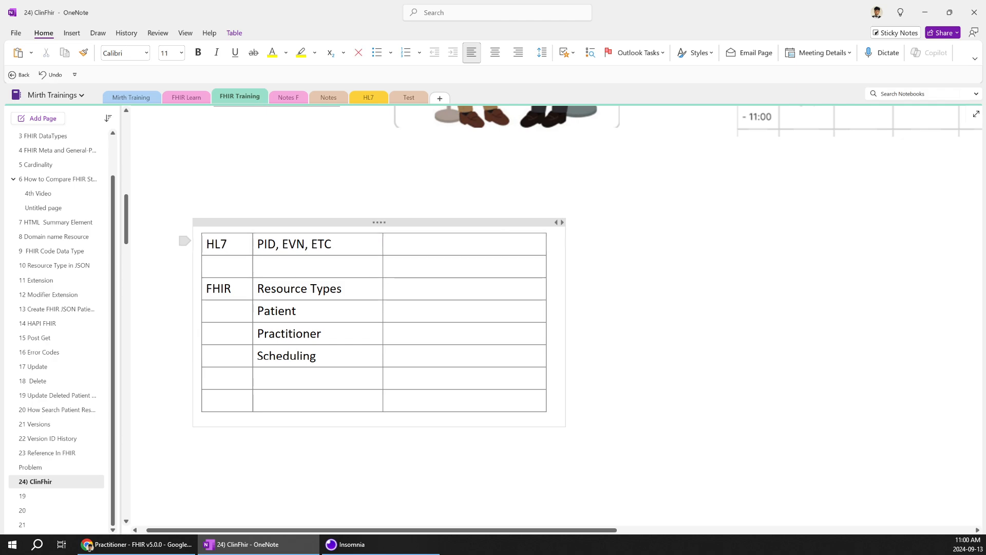
double_click(303, 246)
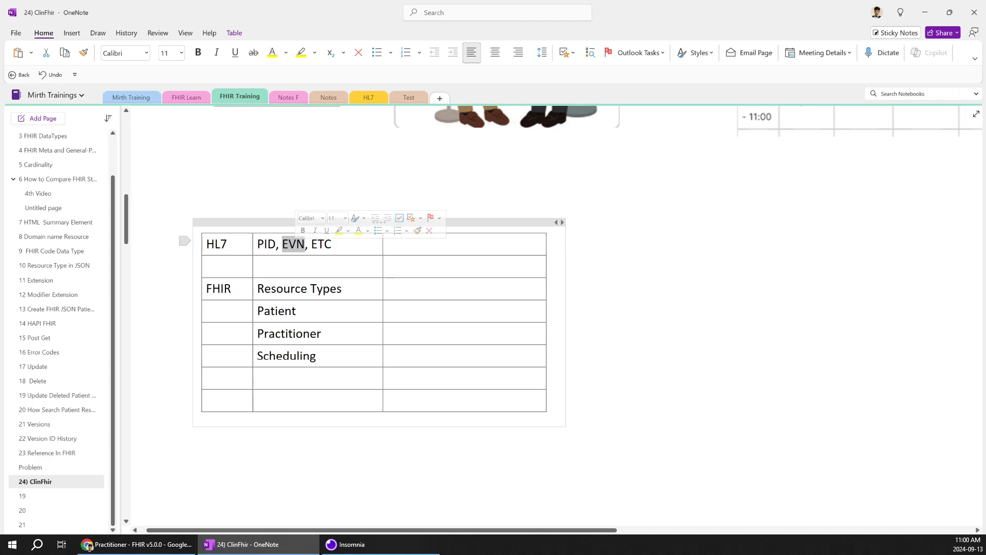
left_click(227, 245)
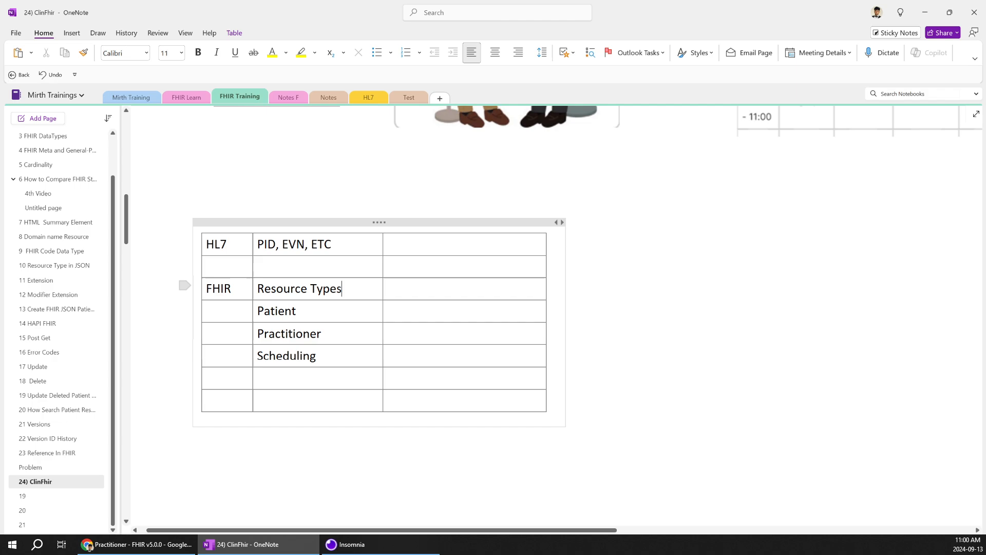
Step: Make the "Resource Types" text in the FHIR row of the table bold
key("ctrl+shift+Left")
key("ctrl+shift+Left")
key("ctrl+b")
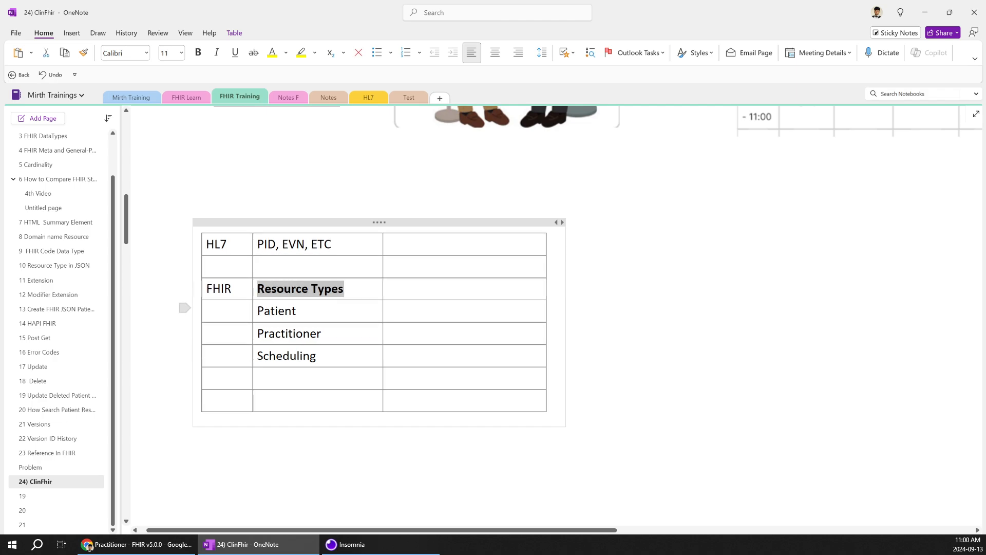
left_click_drag(317, 356, 278, 311)
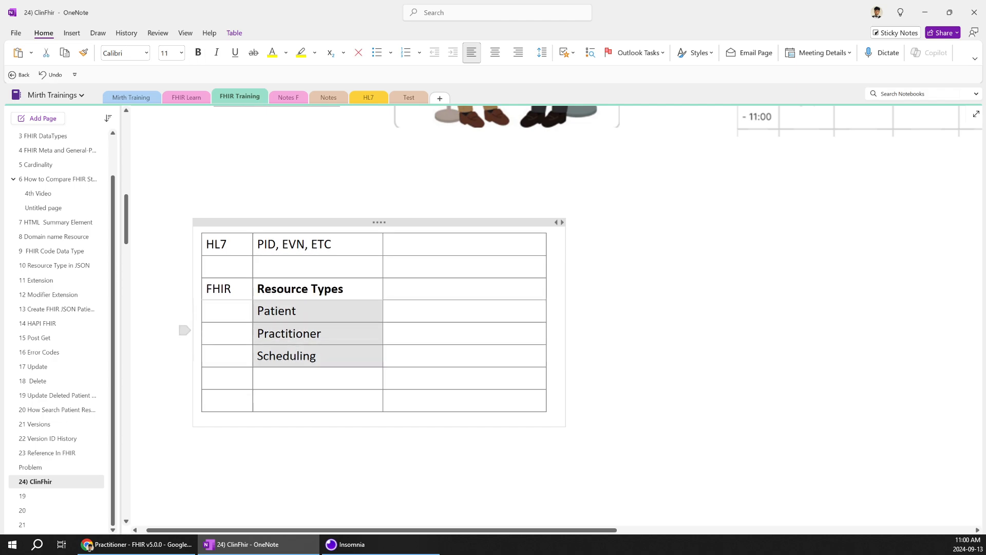
left_click(340, 356)
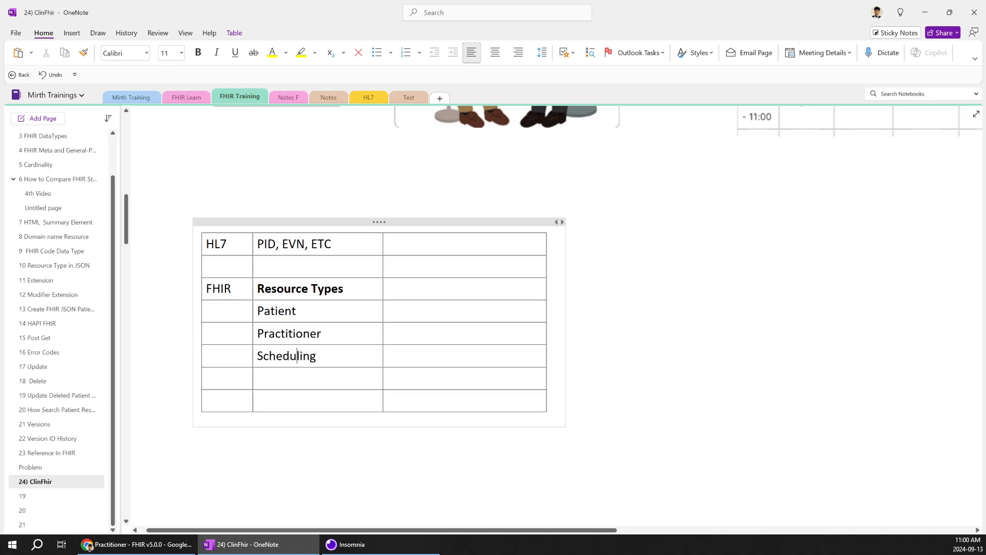
Step: Switch to Chrome and view the Patient resource's structure table on the HL7 FHIR specification page
key("alt+Tab")
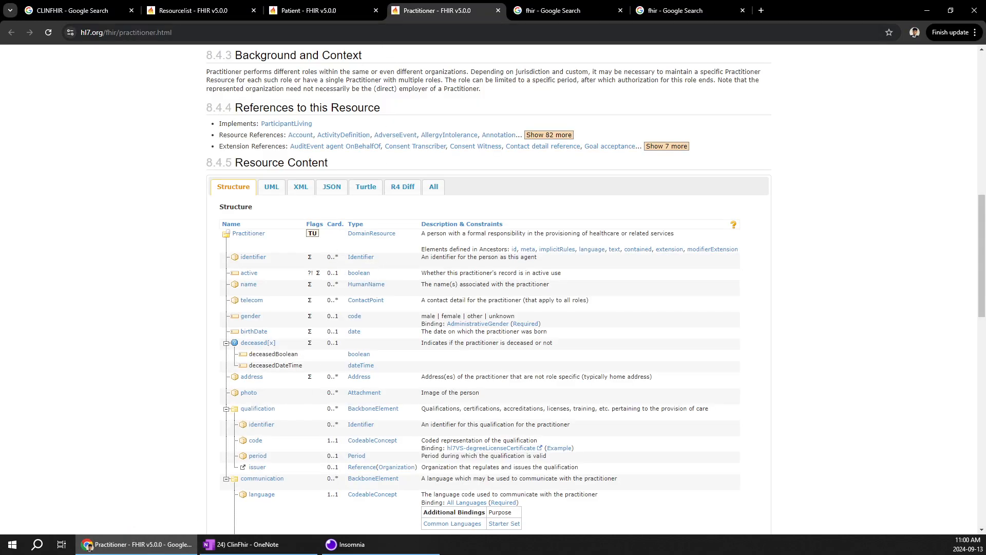
left_click(307, 12)
scroll(334, 314, "down", 1)
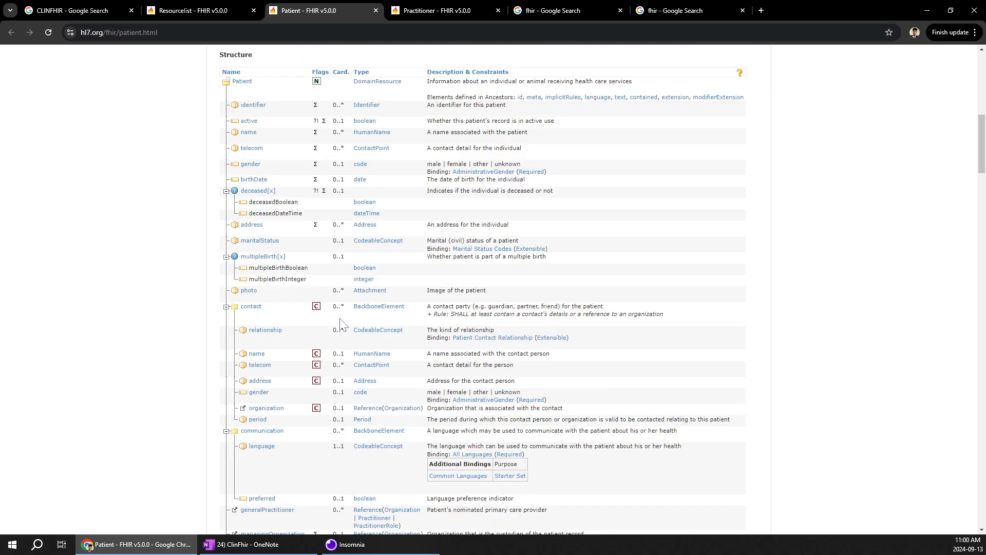
scroll(339, 323, "up", 2)
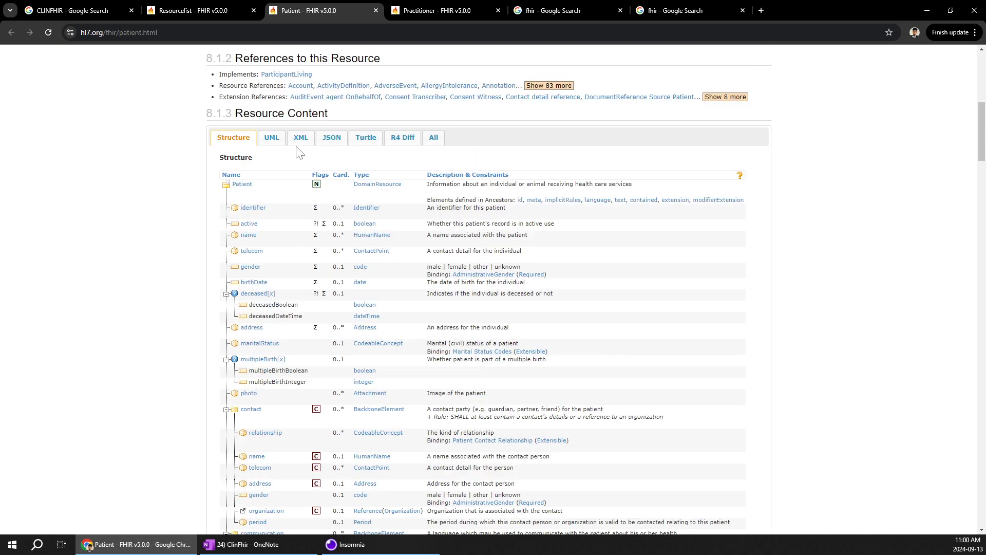
Step: Return to OneNote and review the doctor, conversation and weekly schedule pictures together with the Patient, Practitioner and Scheduling rows
left_click(266, 544)
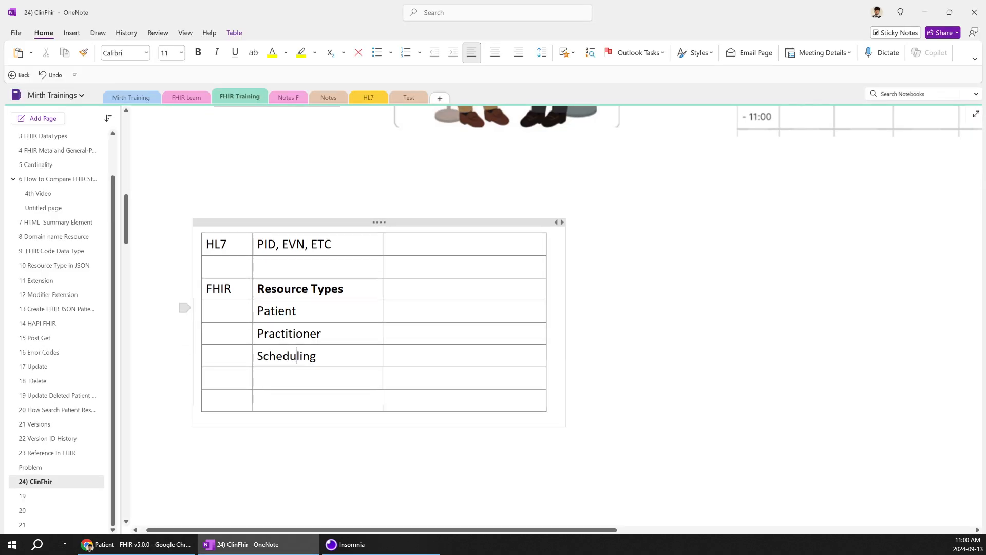
key("shift+Up")
key("shift+Up")
scroll(495, 244, "up", 5)
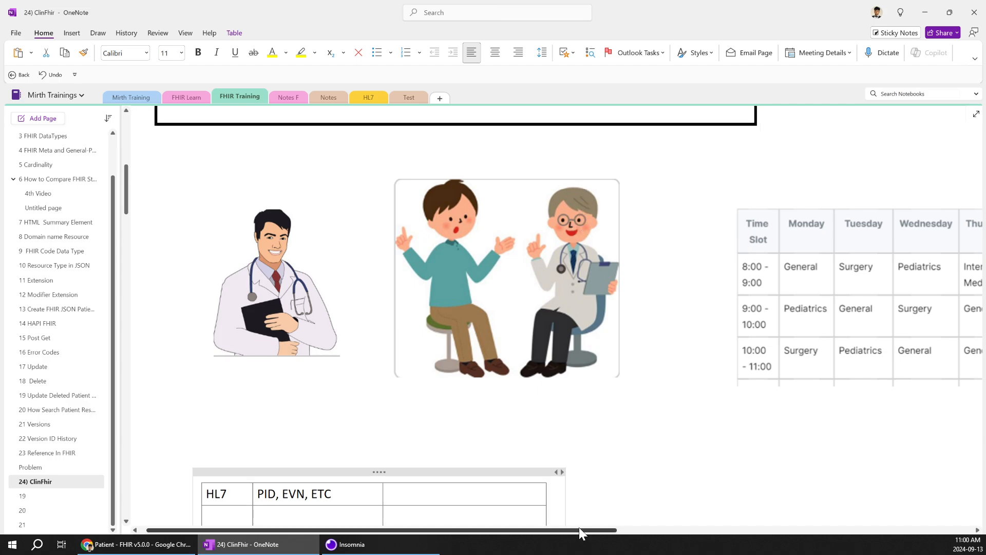
left_click_drag(578, 527, 683, 530)
left_click(587, 285)
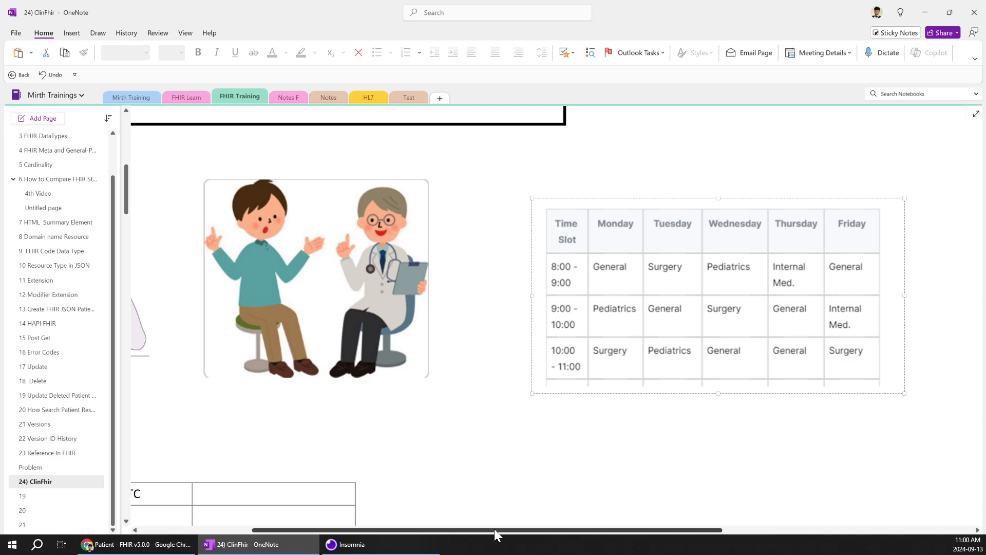
left_click_drag(494, 529, 415, 529)
scroll(557, 303, "down", 5)
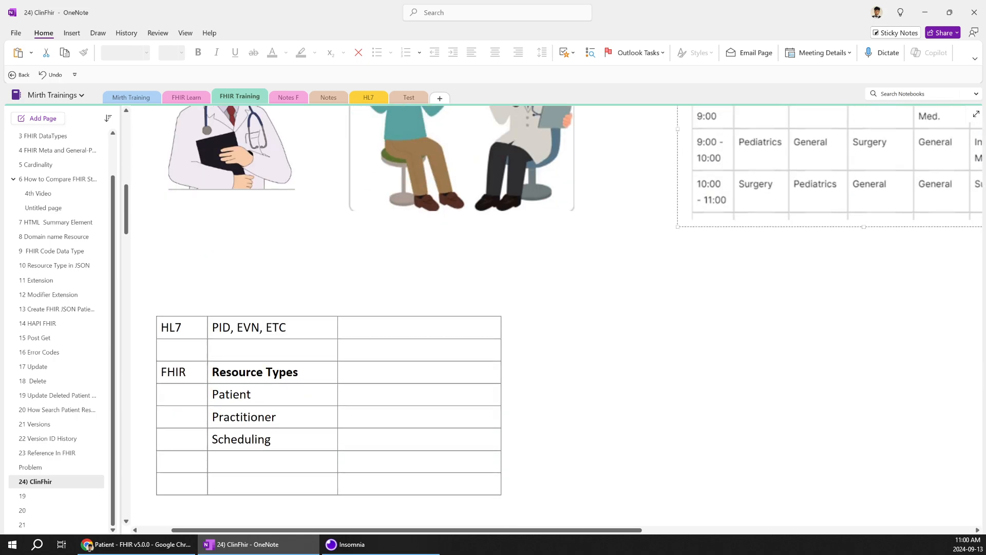
scroll(556, 303, "up", 2)
left_click_drag(273, 440, 231, 395)
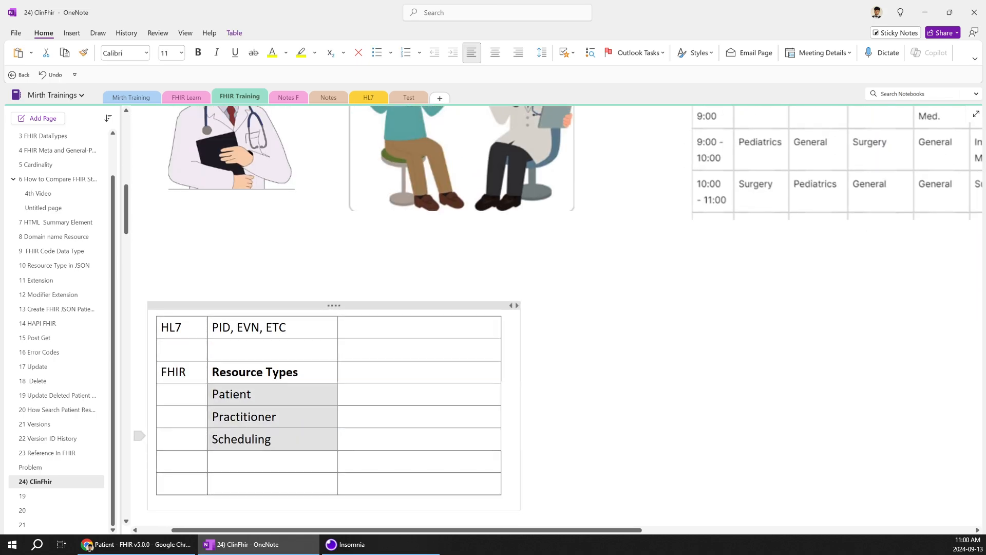
scroll(556, 303, "up", 10)
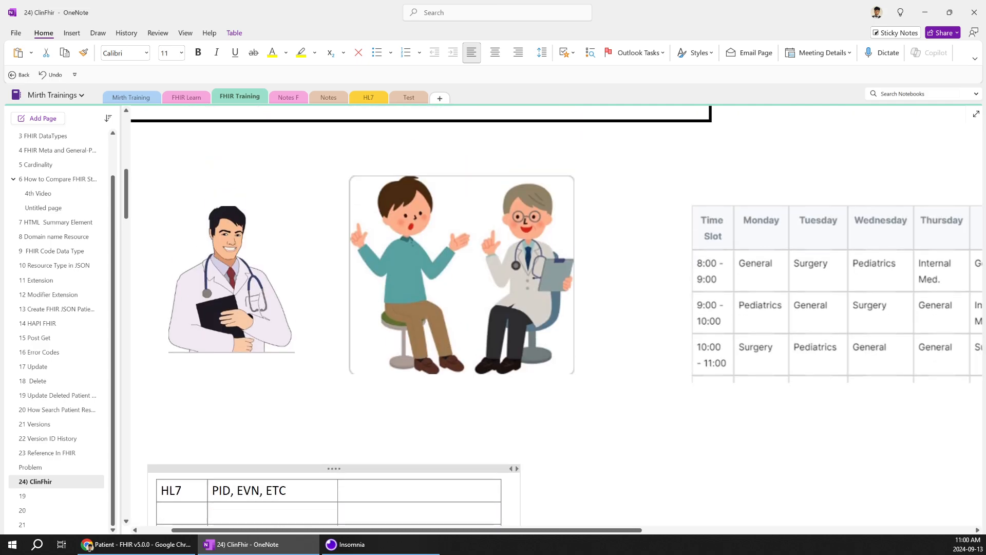
Step: Switch to Chrome and examine the Patient resource's scope and structure, from its identifier down to its link element
left_click(160, 548)
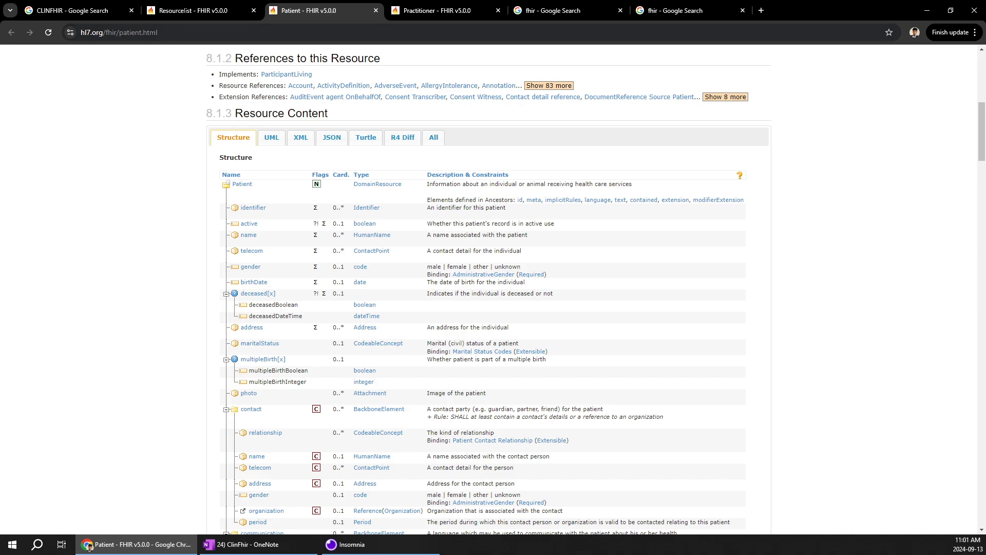
scroll(288, 200, "up", 8)
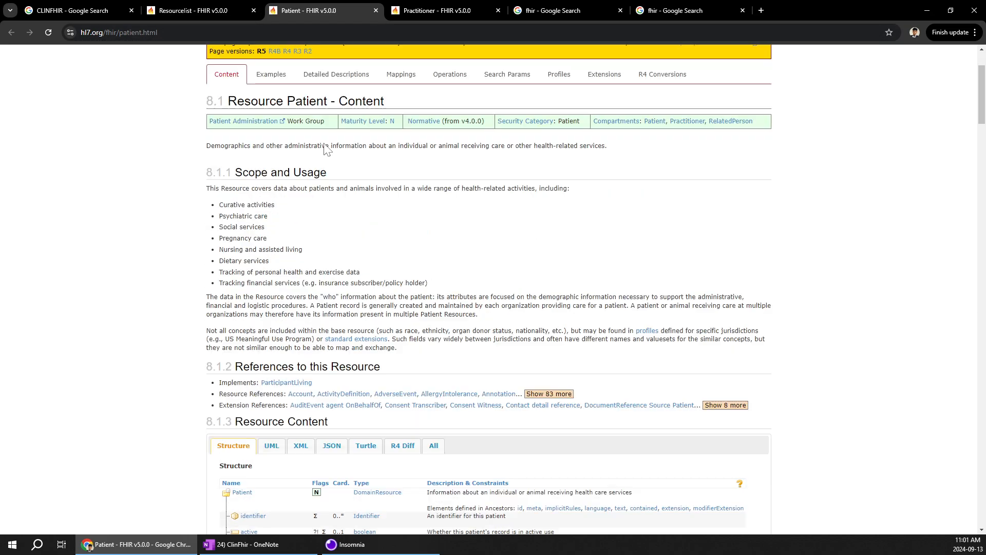
scroll(488, 288, "down", 8)
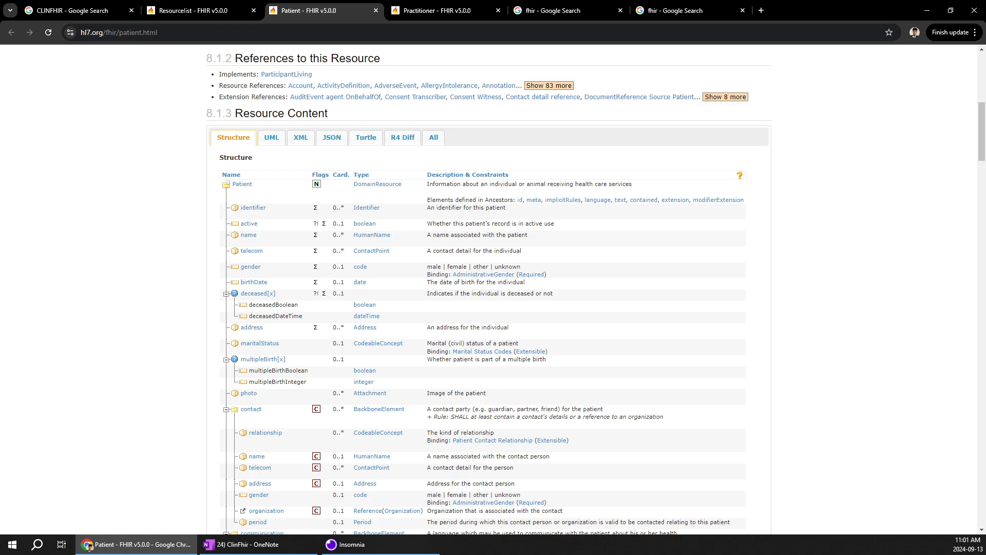
scroll(289, 315, "down", 3)
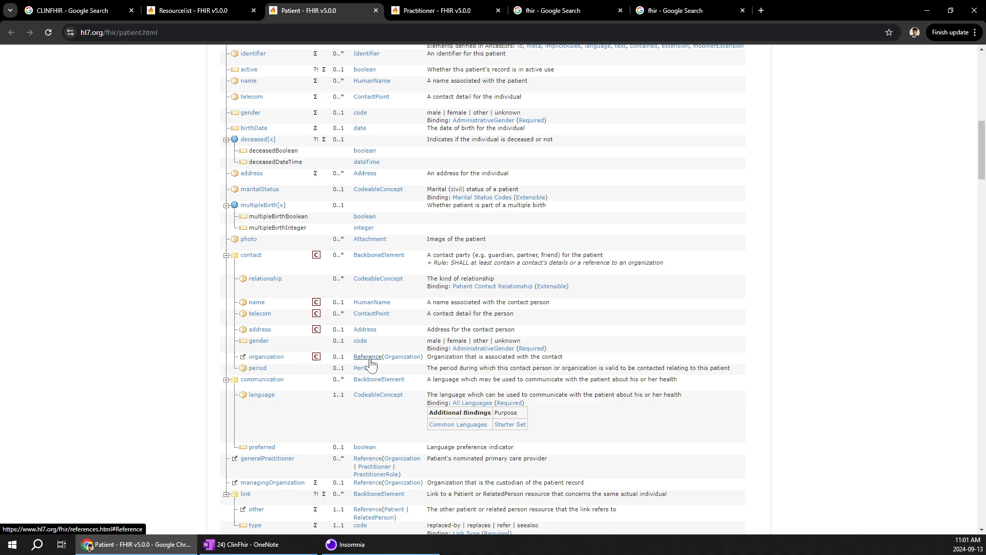
scroll(313, 404, "down", 1)
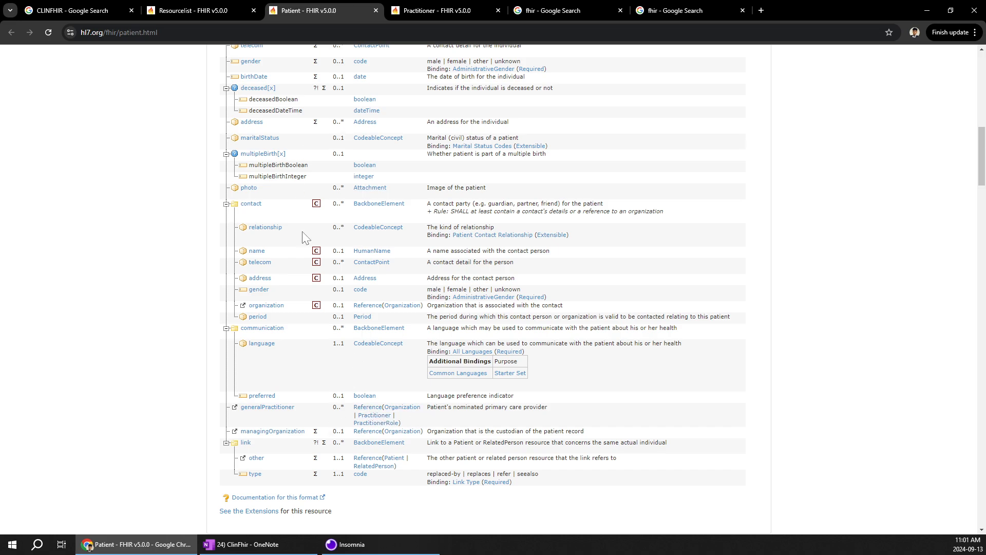
scroll(304, 237, "up", 4)
scroll(278, 273, "down", 2)
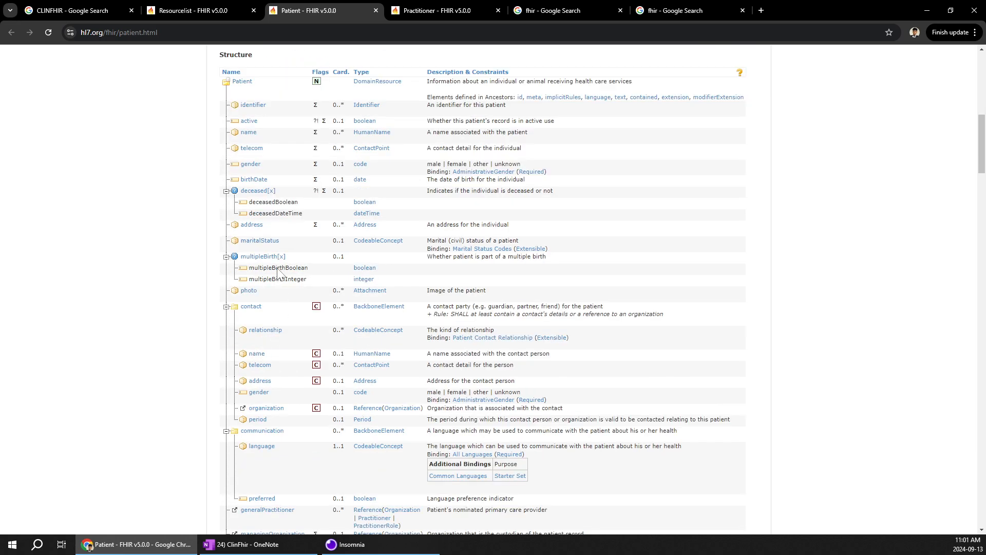
scroll(278, 274, "down", 2)
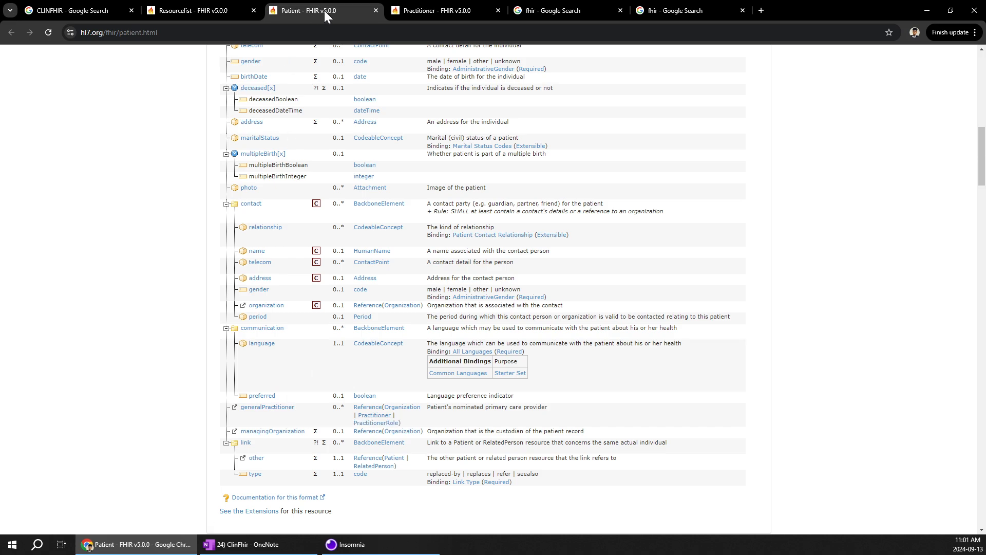
Step: On the Practitioner specification page, examine the resource's description and structure, then display its JSON template and select the whole template
left_click(420, 9)
scroll(358, 212, "up", 3)
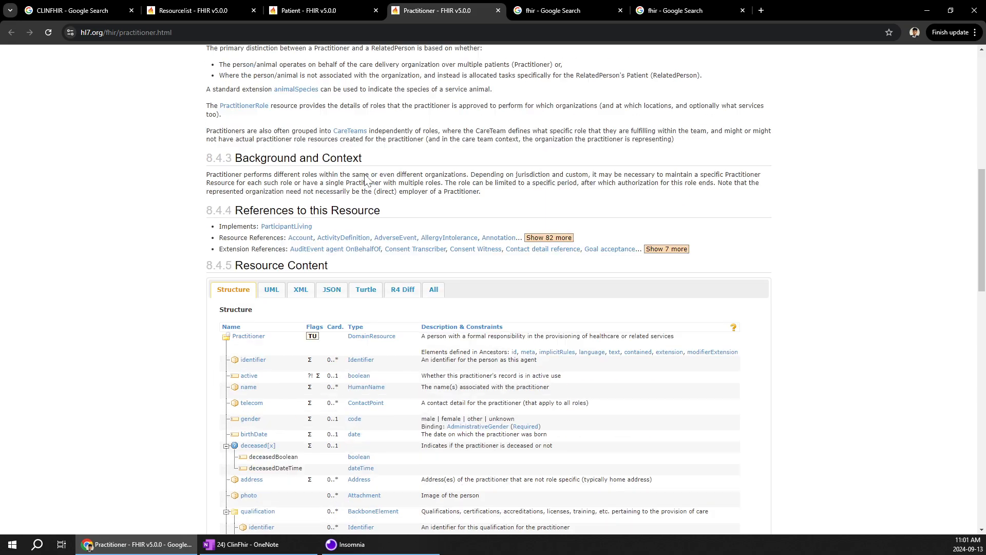
scroll(400, 285, "up", 2)
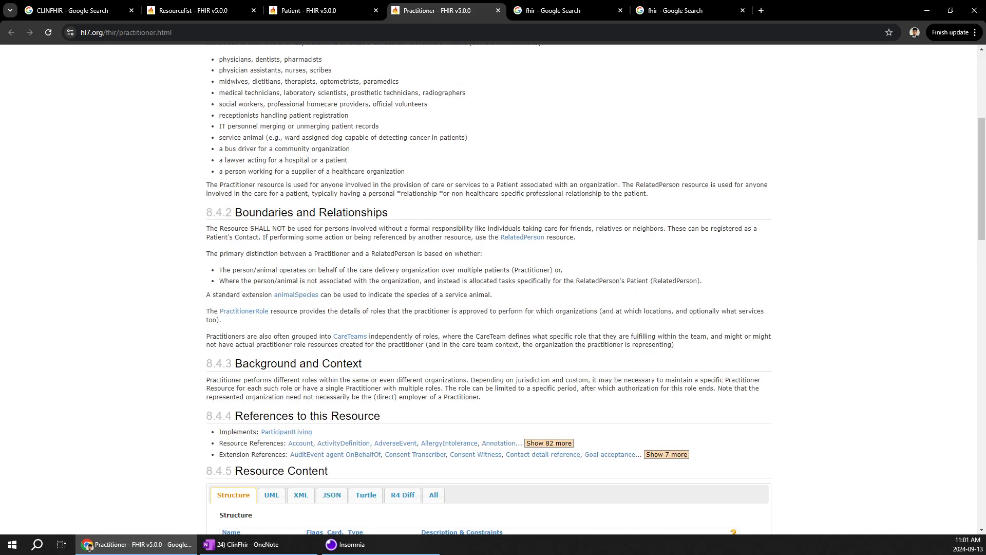
scroll(385, 293, "down", 8)
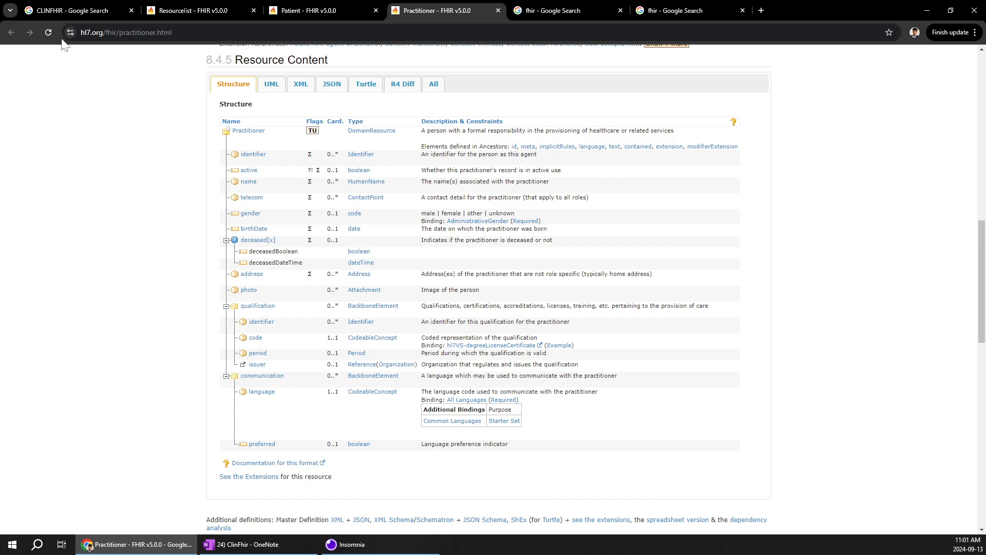
left_click(332, 84)
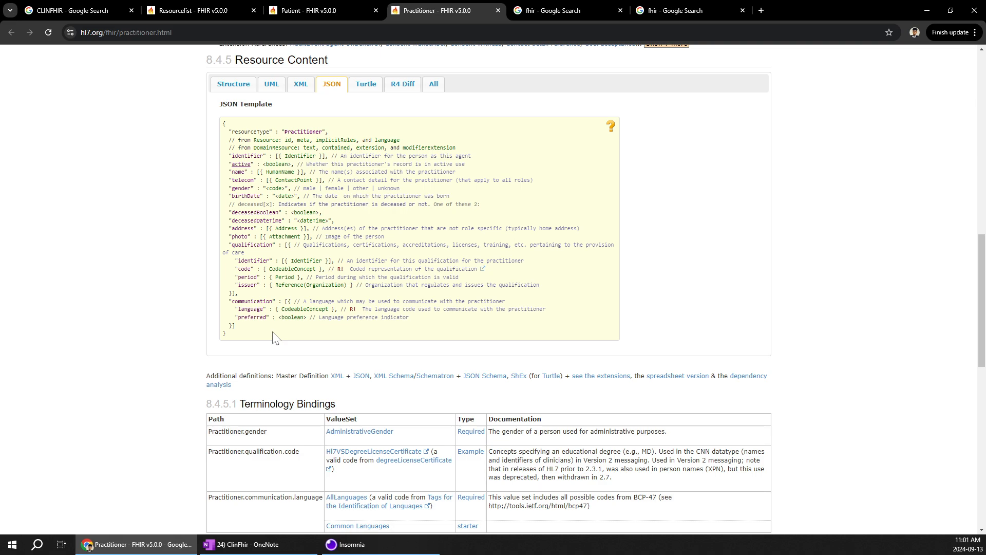
left_click_drag(264, 341, 223, 123)
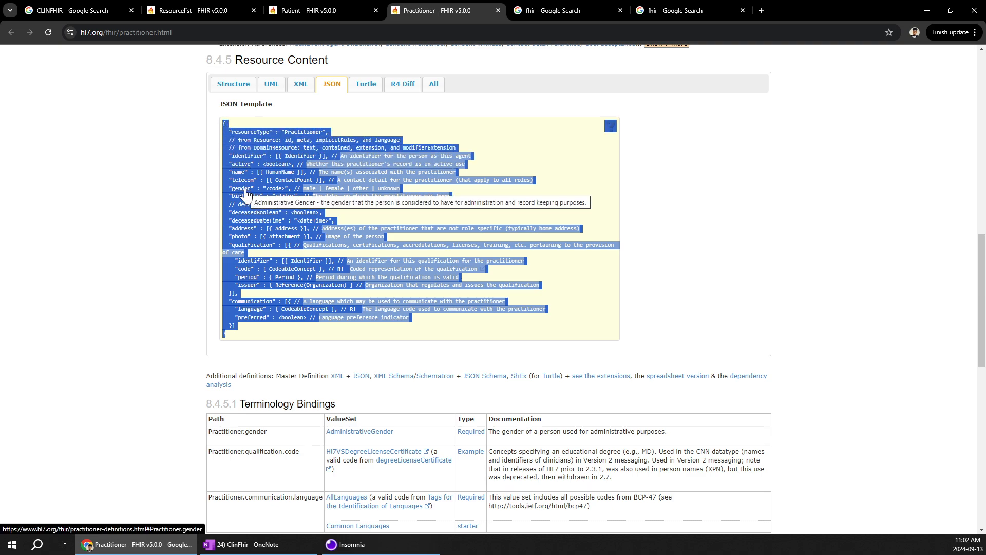
Step: Revisit the pictures in OneNote, then return to Chrome and open the clinFHIR Launcher from the CLINFHIR search results in a new tab
left_click(266, 545)
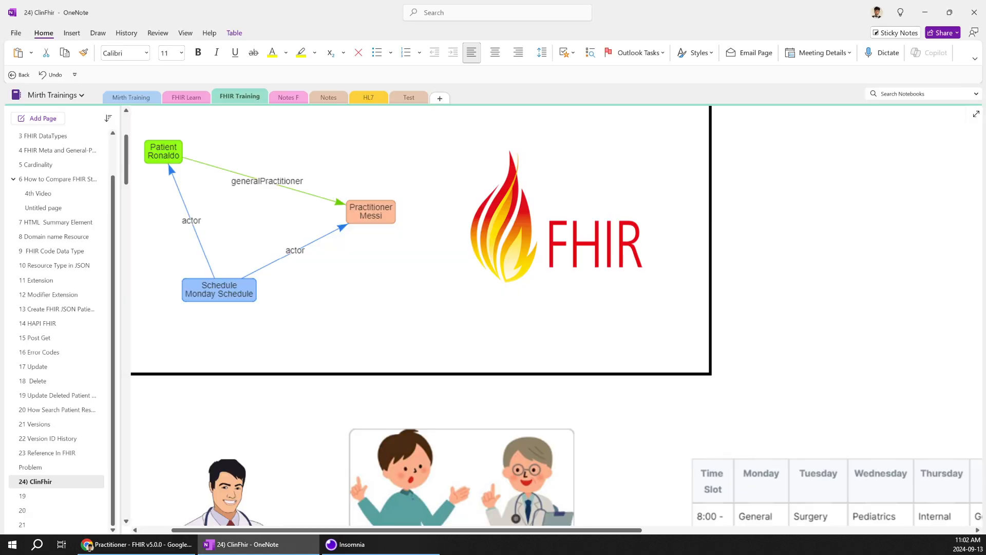
scroll(405, 378, "down", 3)
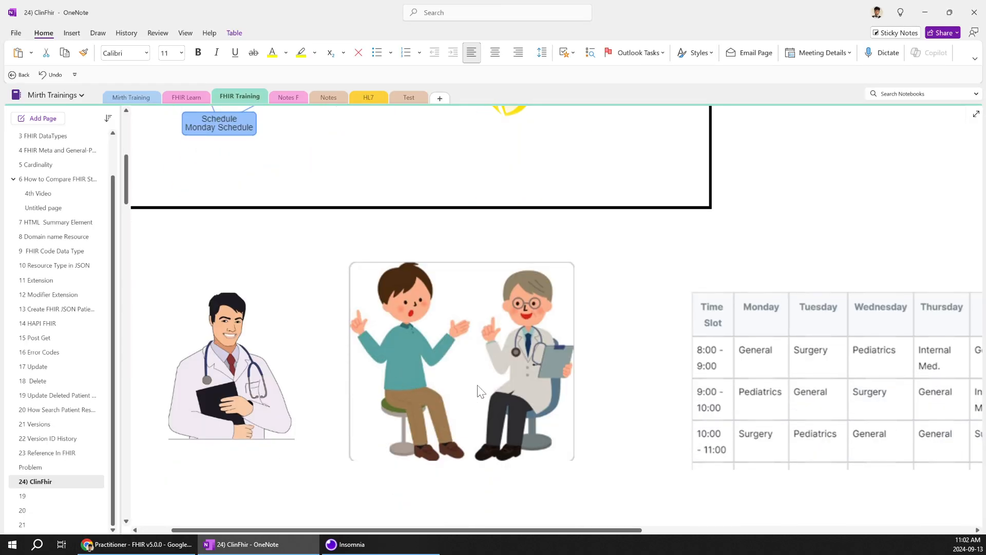
key("alt+Tab")
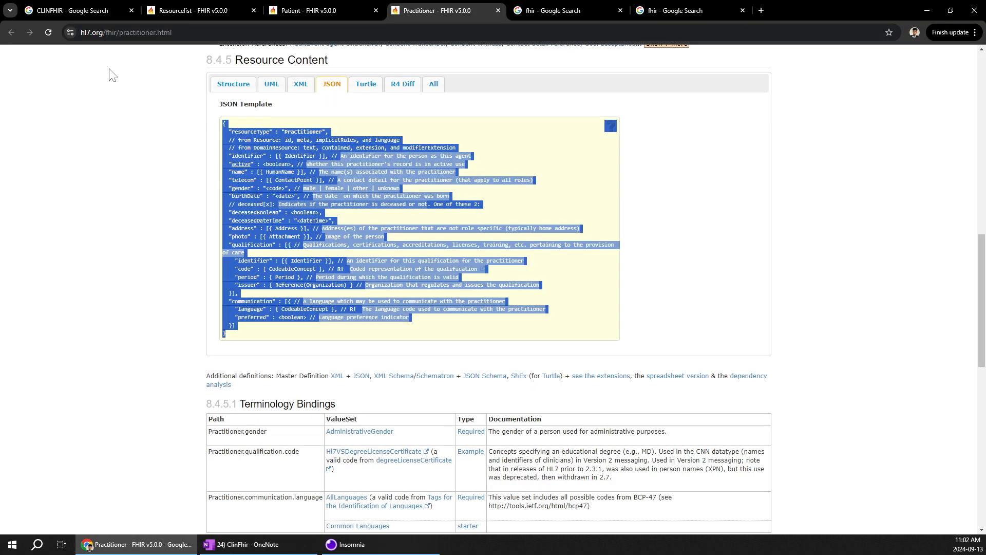
left_click(72, 12)
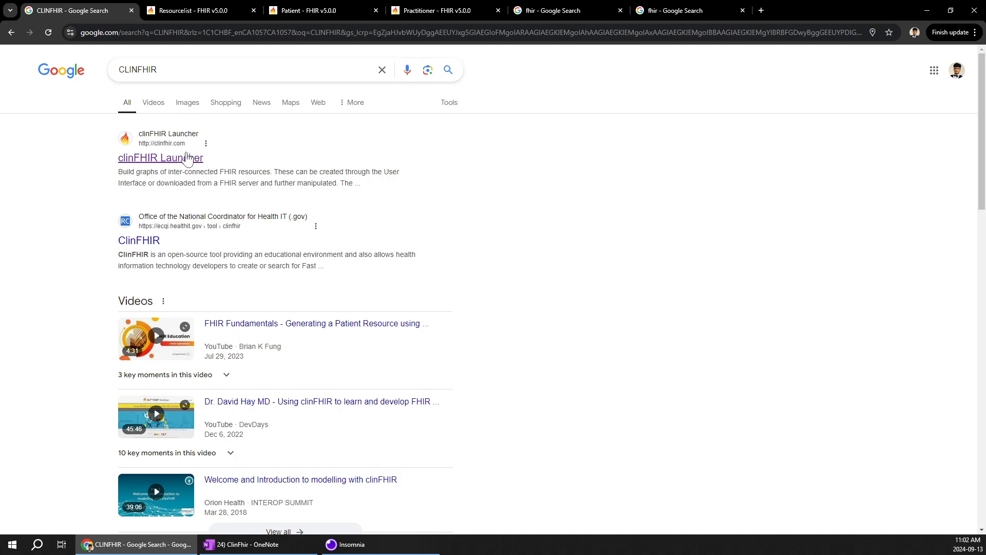
right_click(147, 162)
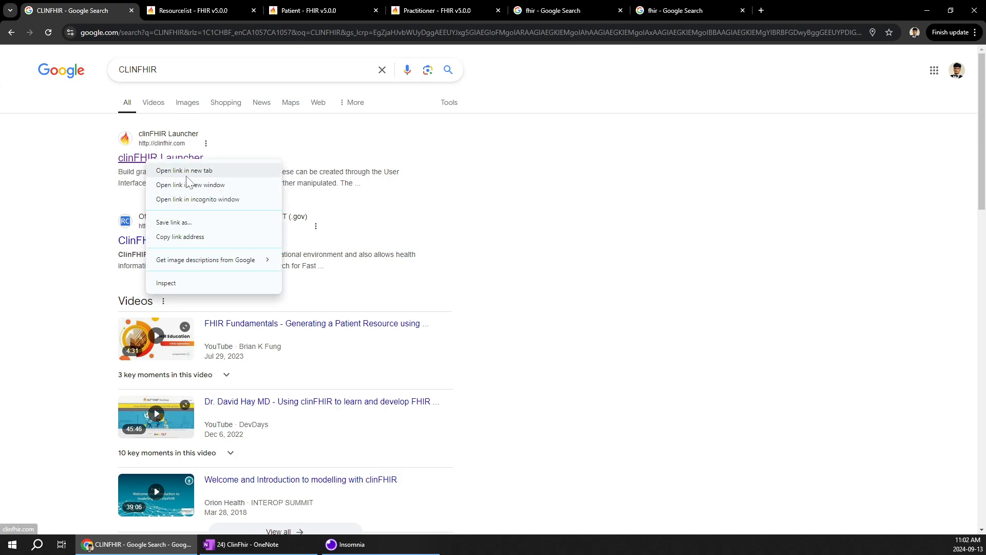
left_click(188, 171)
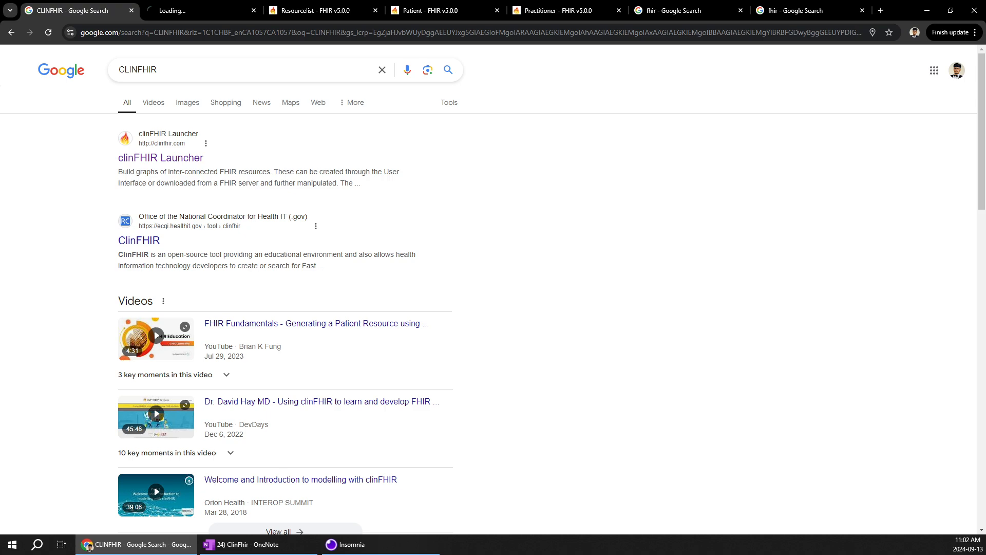
left_click(188, 13)
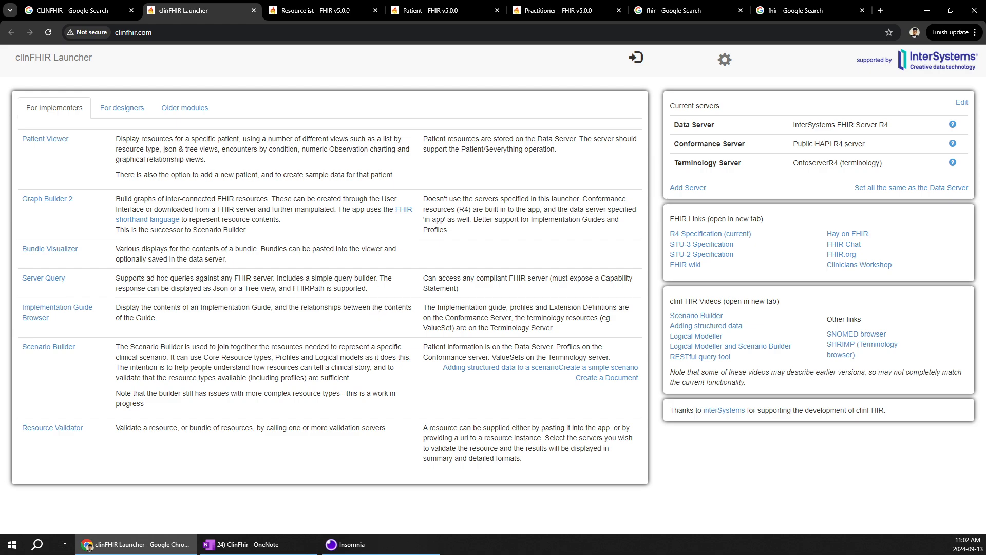
Step: Open Graph Builder 2 and create a project named PatientSchedulingSystem with the description Tutorials and Multi View enabled
left_click(58, 206)
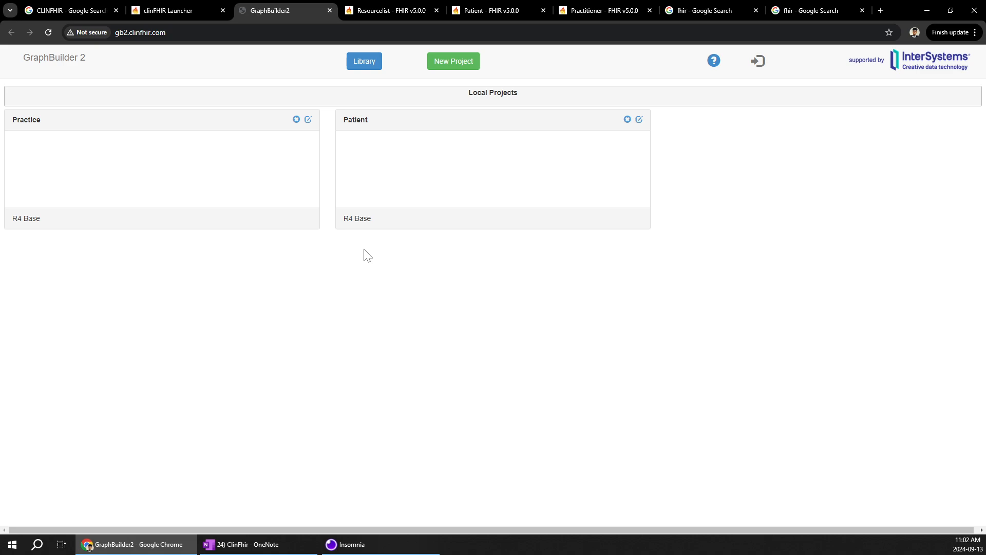
left_click(455, 68)
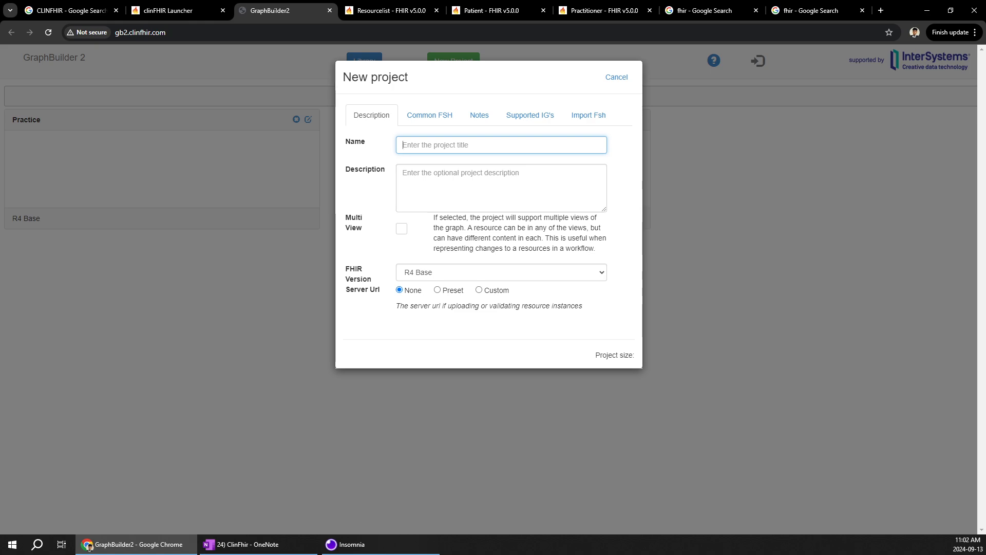
type("PatientSchedulingSystem")
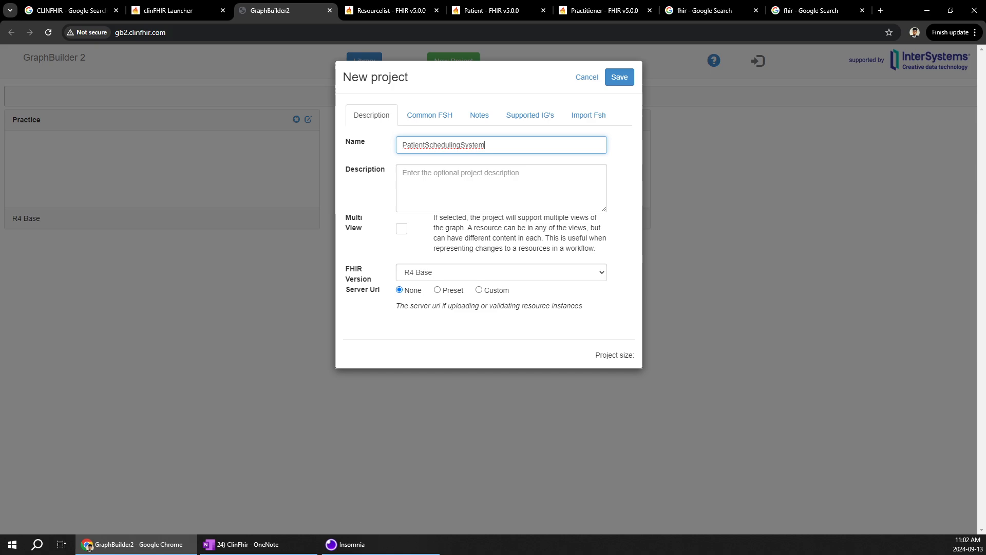
left_click(462, 179)
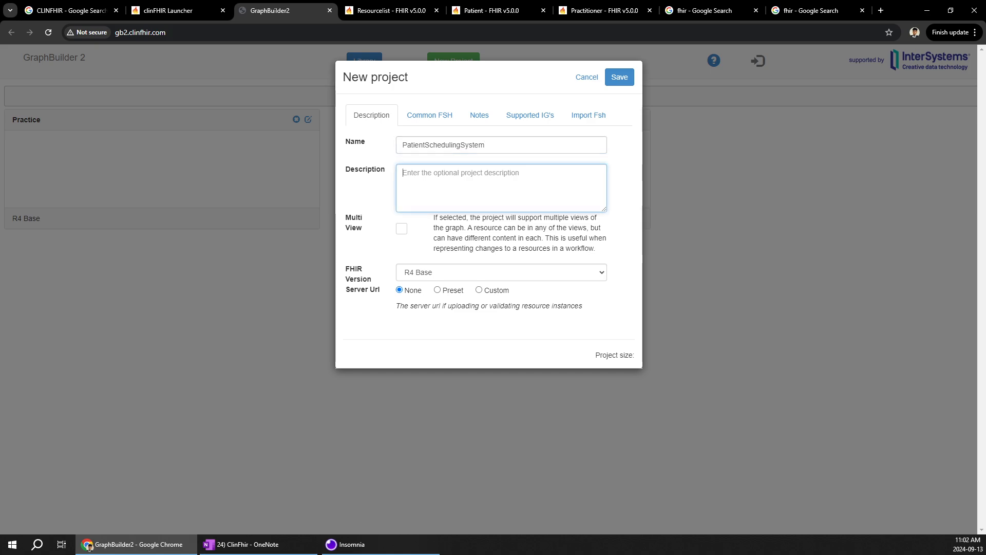
type("Tutorials")
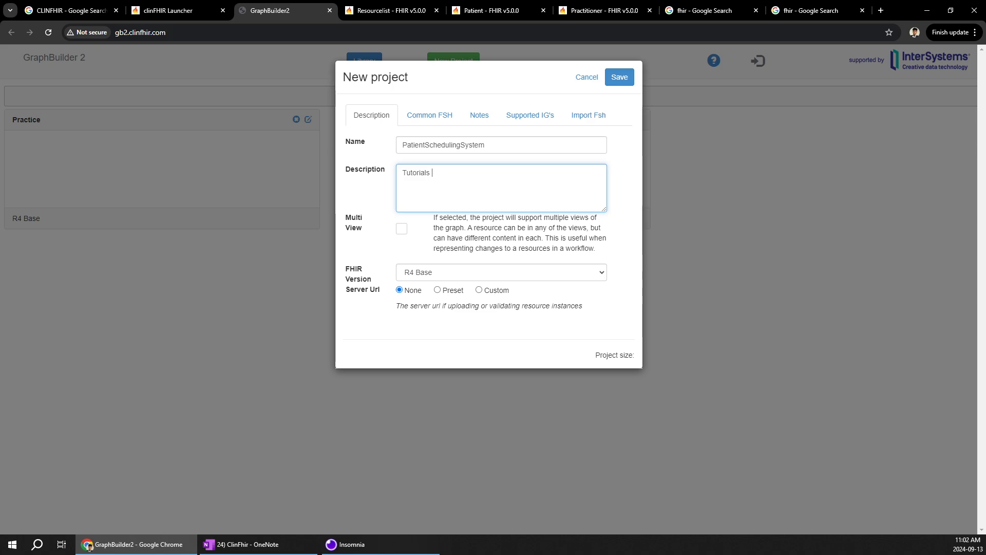
left_click(402, 229)
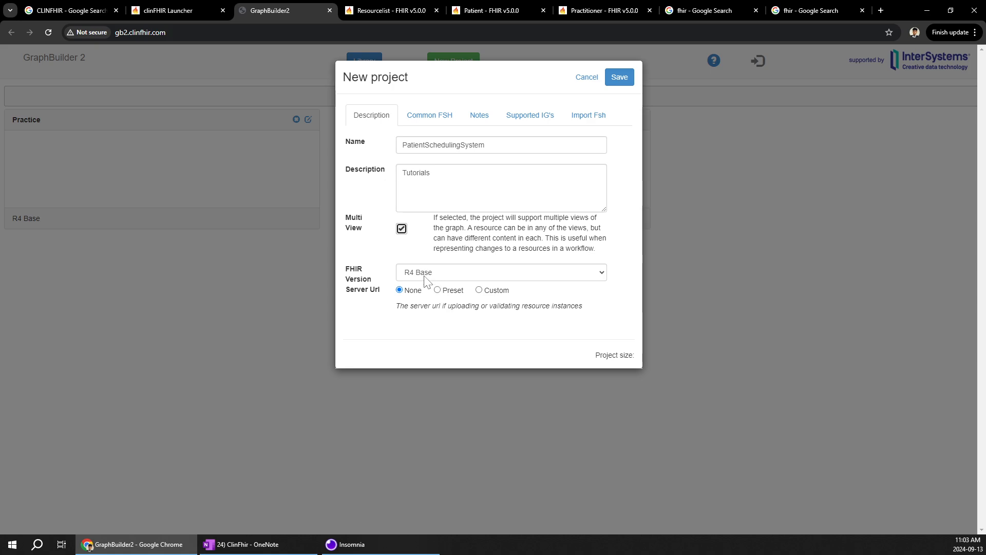
left_click(616, 87)
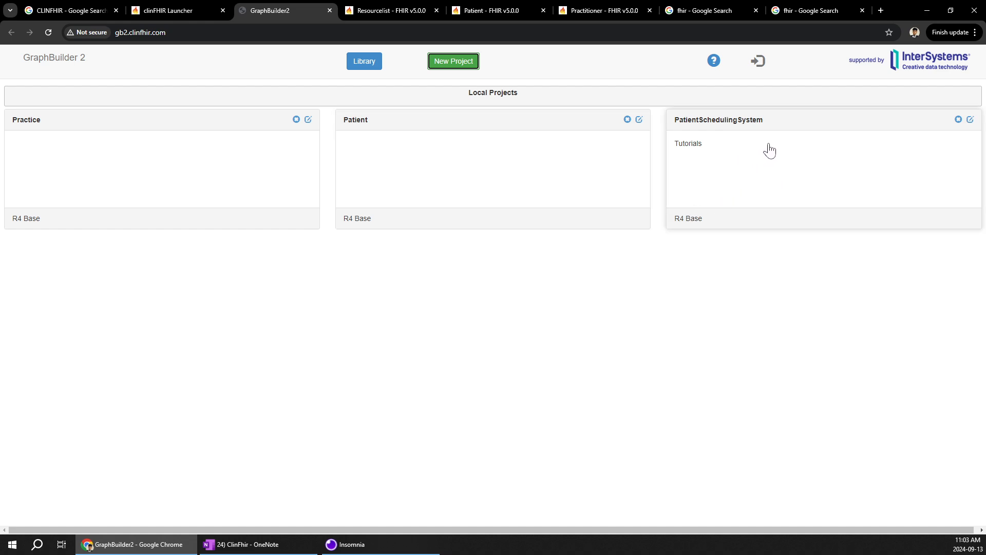
Step: Open the PatientSchedulingSystem project and start a new resource instance of the Patient type, checking the OneNote pictures in between
left_click(750, 165)
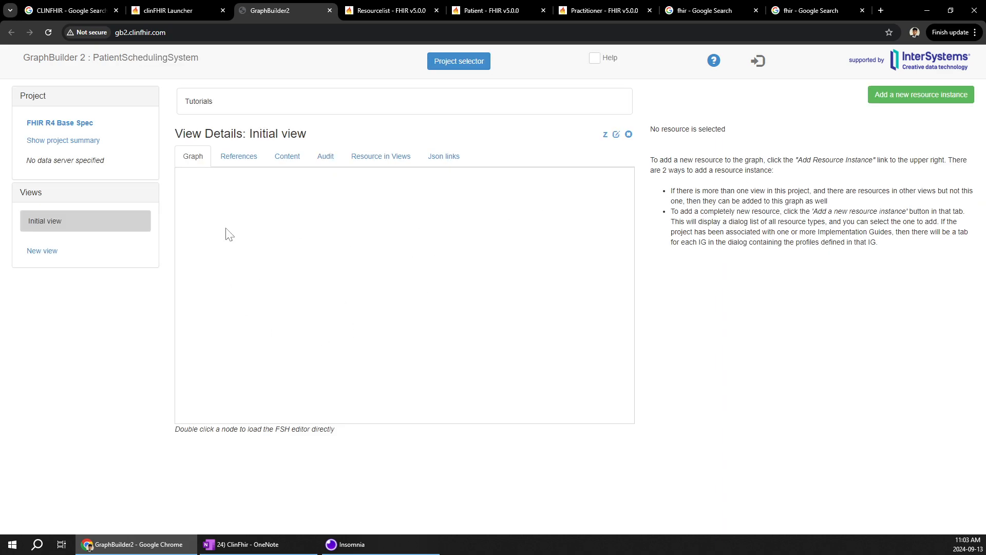
left_click(925, 102)
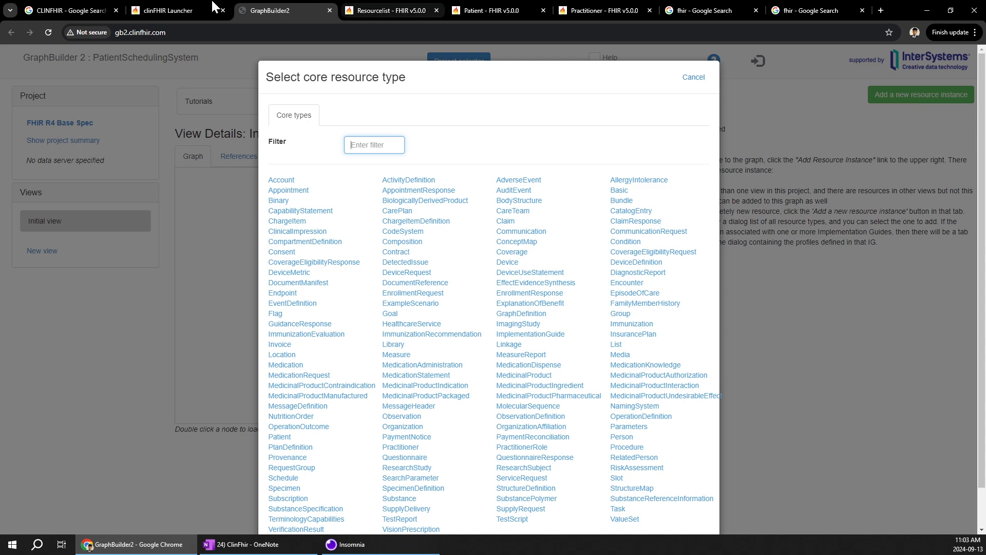
left_click(245, 547)
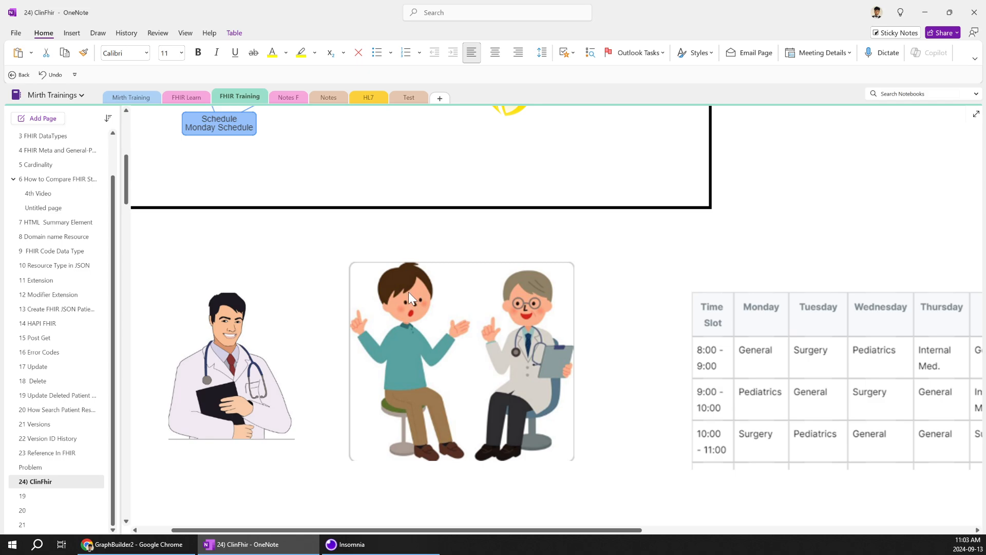
left_click(136, 545)
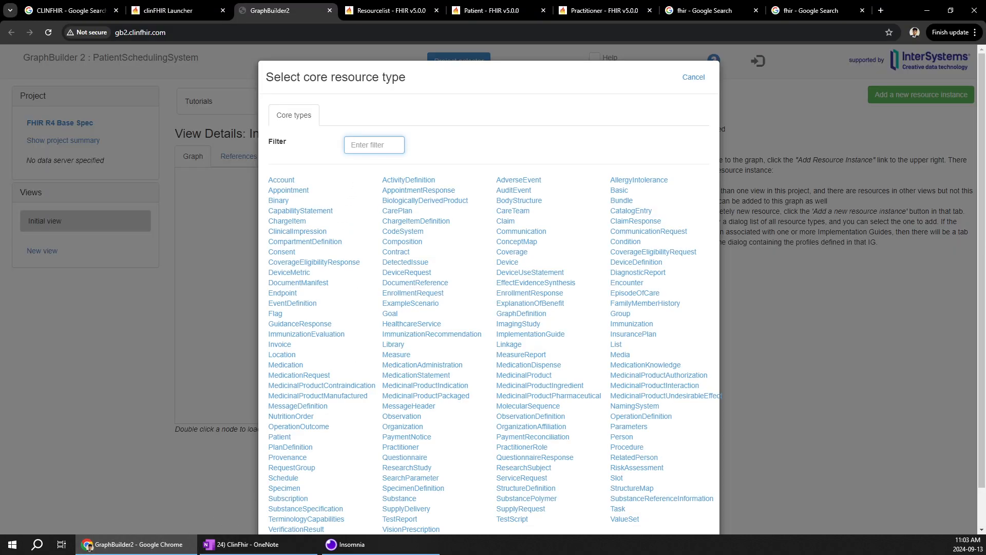
type("pati")
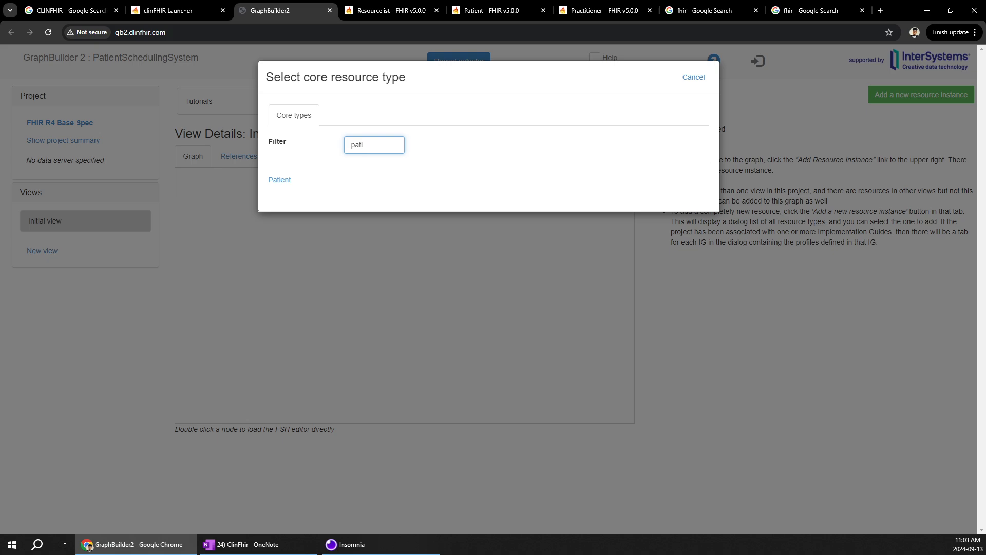
left_click(282, 180)
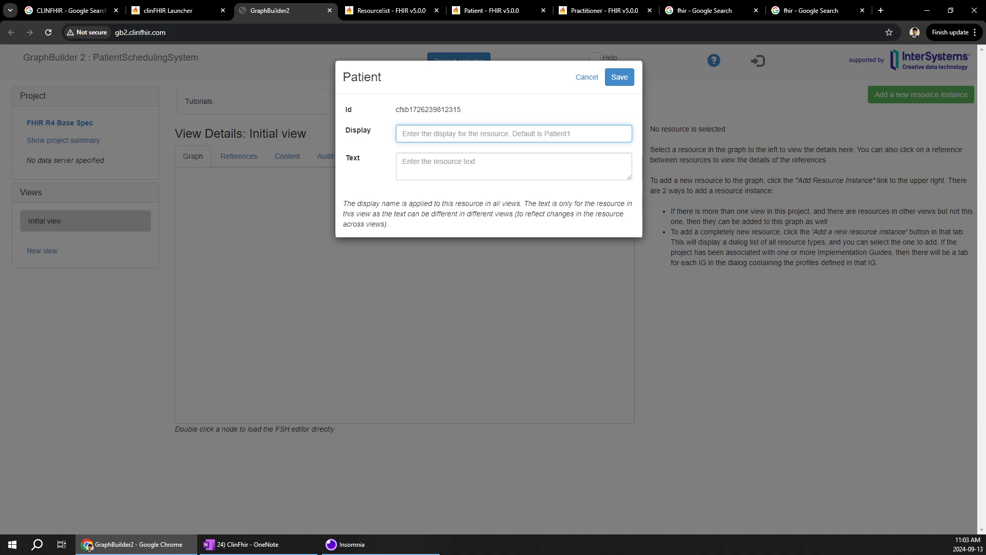
Step: Save the Patient resource with the display name Ronaldo and the text "........", and move its node toward the graph's upper left
type("Ronaldo")
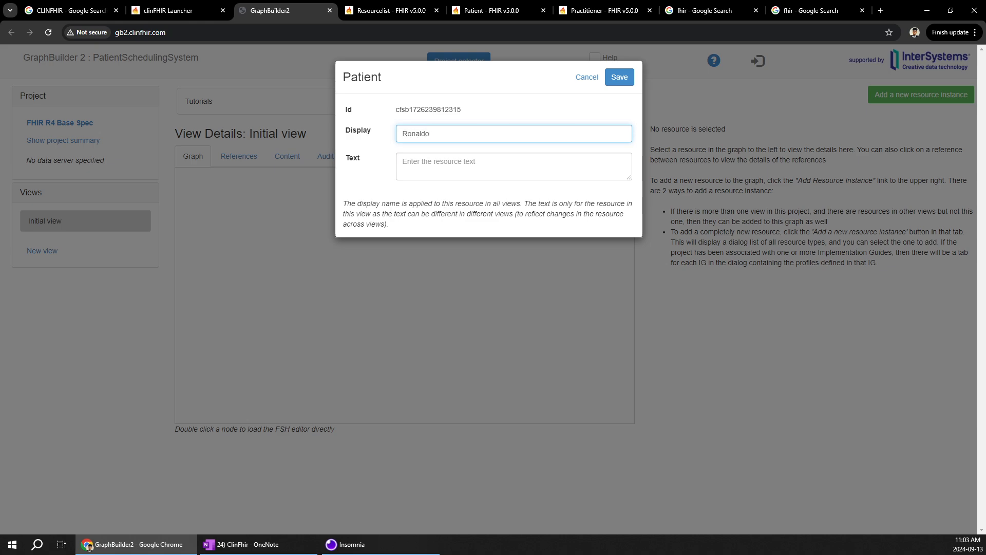
left_click(514, 166)
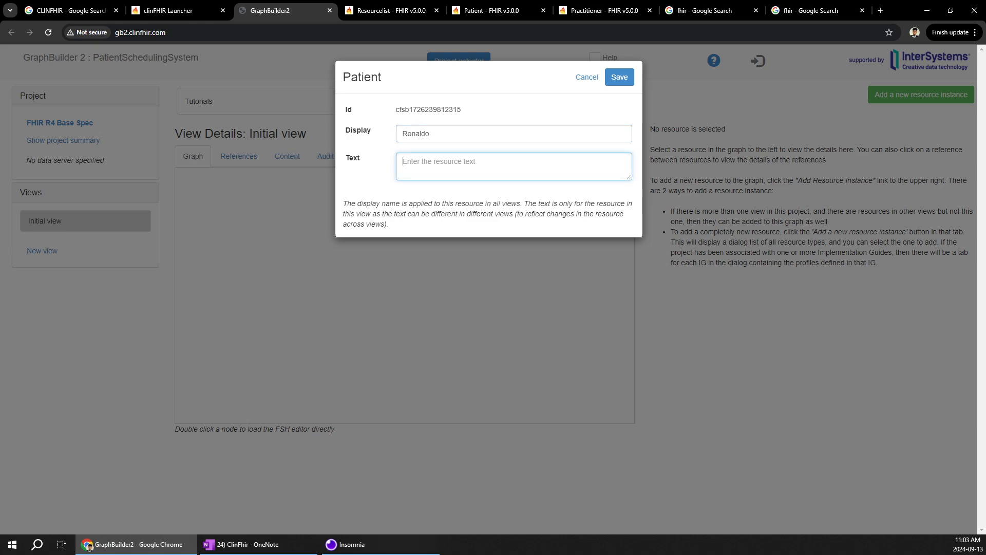
type("........")
left_click(619, 77)
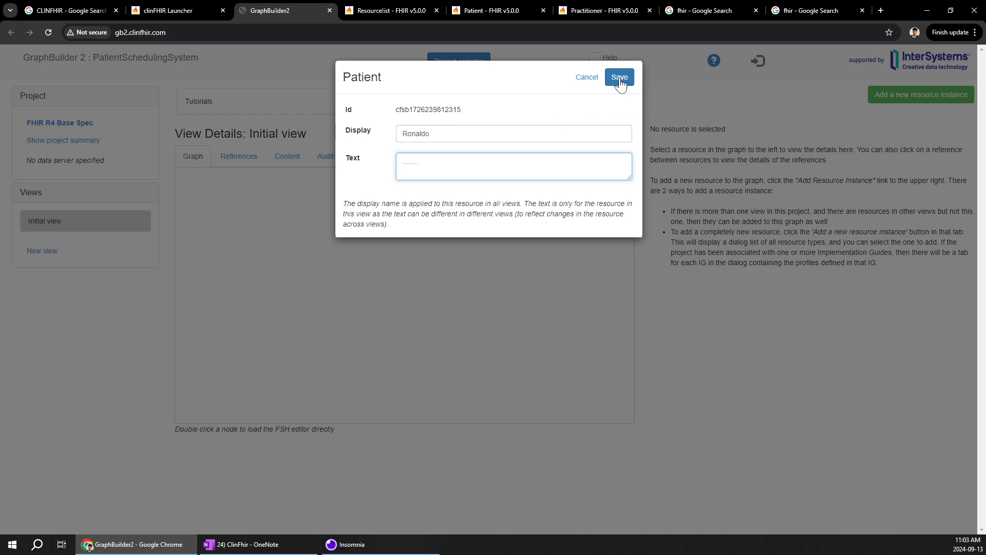
left_click(408, 300)
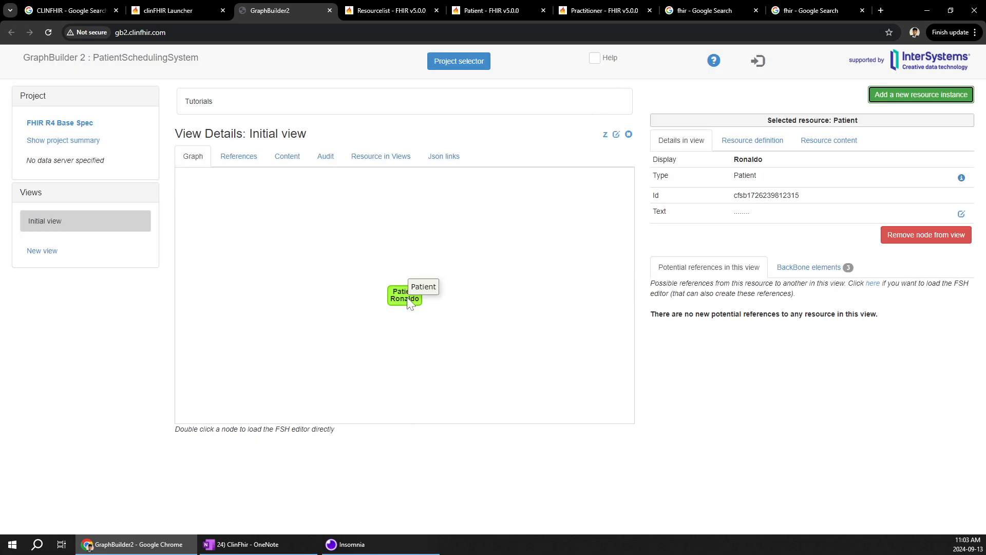
left_click_drag(392, 292, 306, 256)
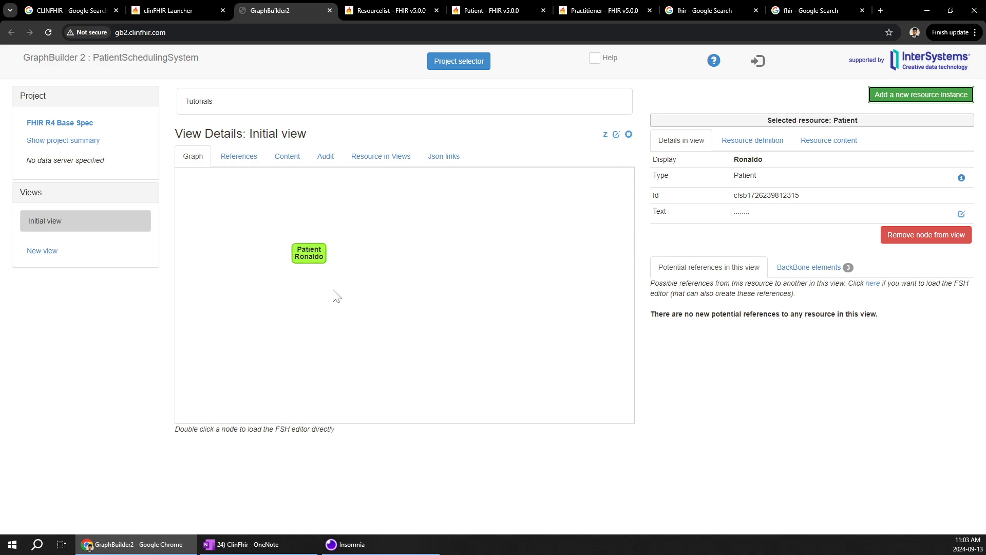
Step: Revisit the doctor picture in OneNote, add a Practitioner resource displayed as Messi, and arrange the Patient and Practitioner nodes side by side
left_click(247, 544)
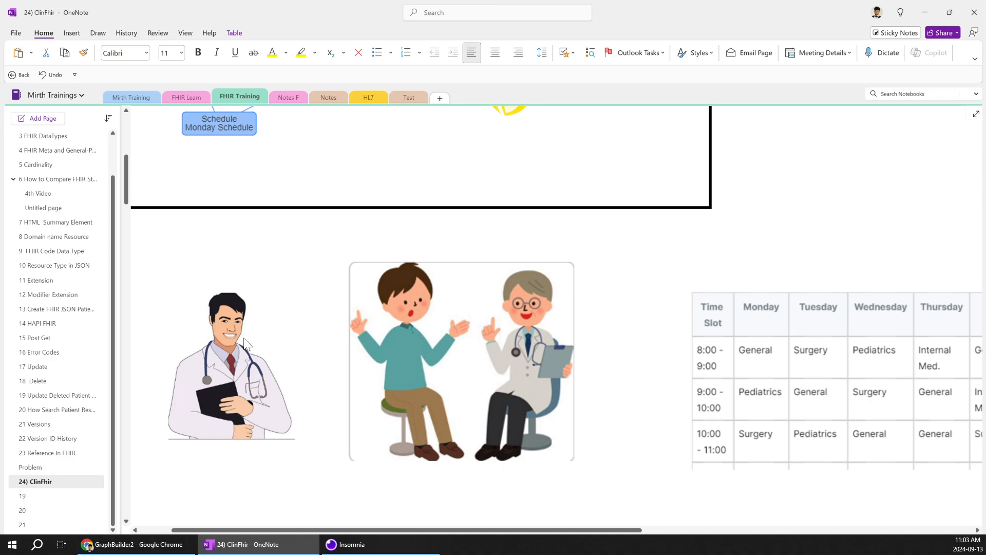
left_click(156, 542)
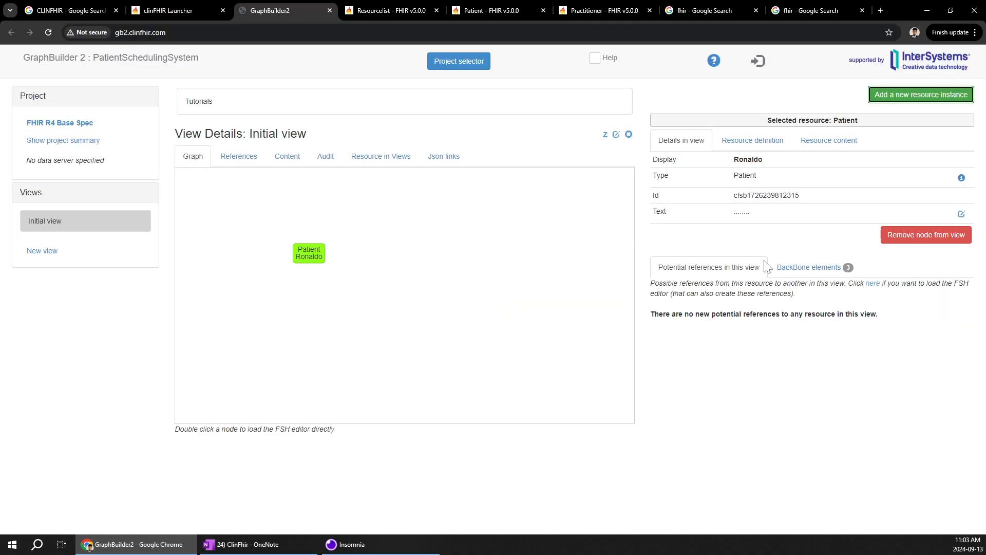
left_click(935, 103)
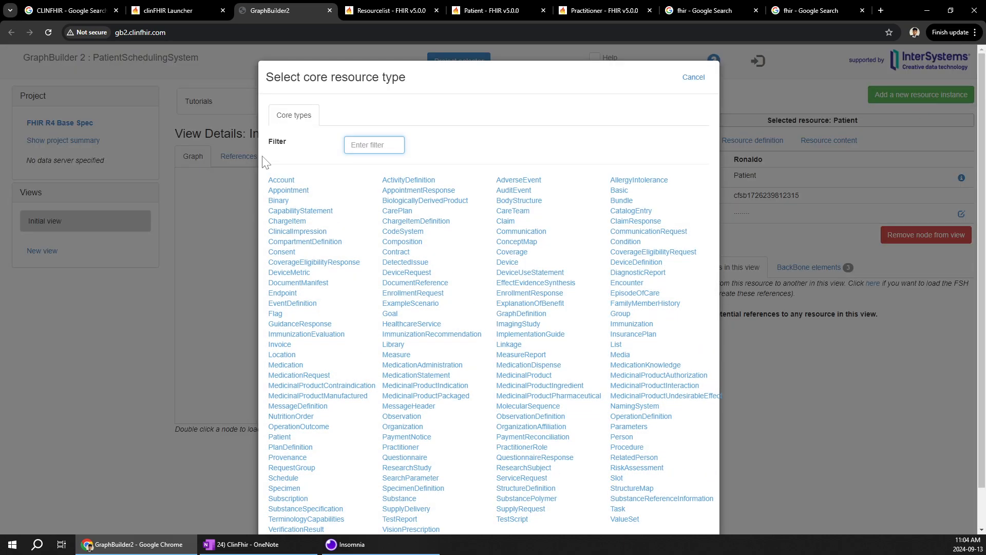
type("prac")
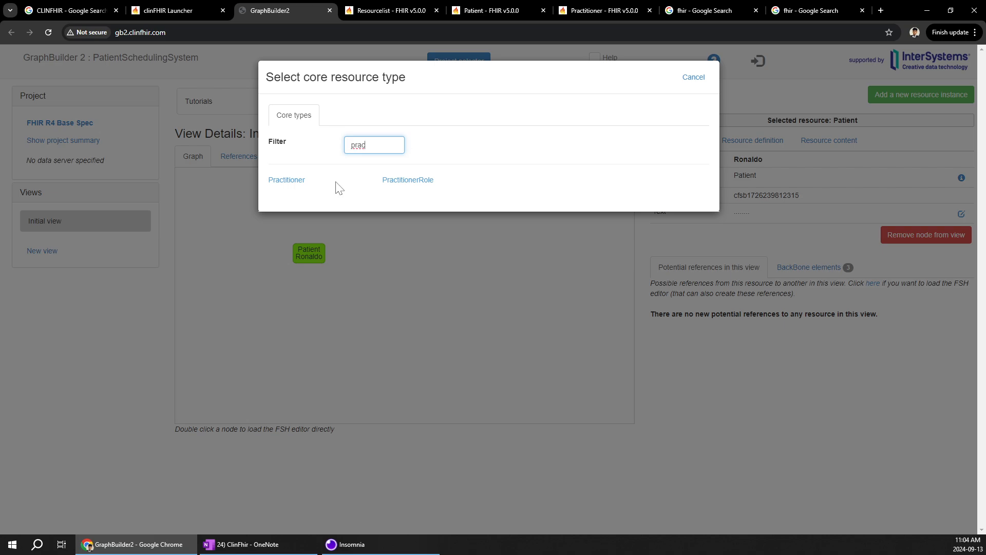
left_click(290, 181)
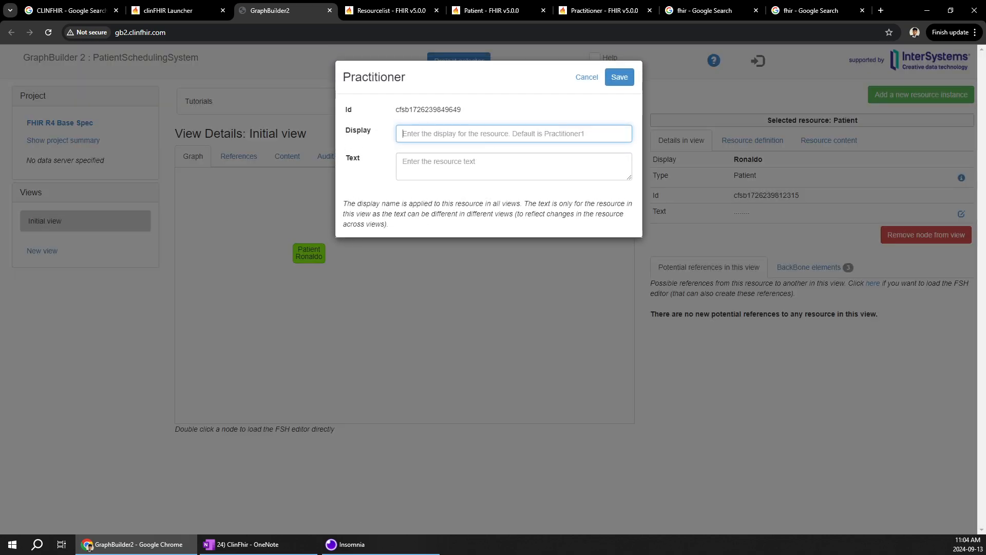
type("Messi")
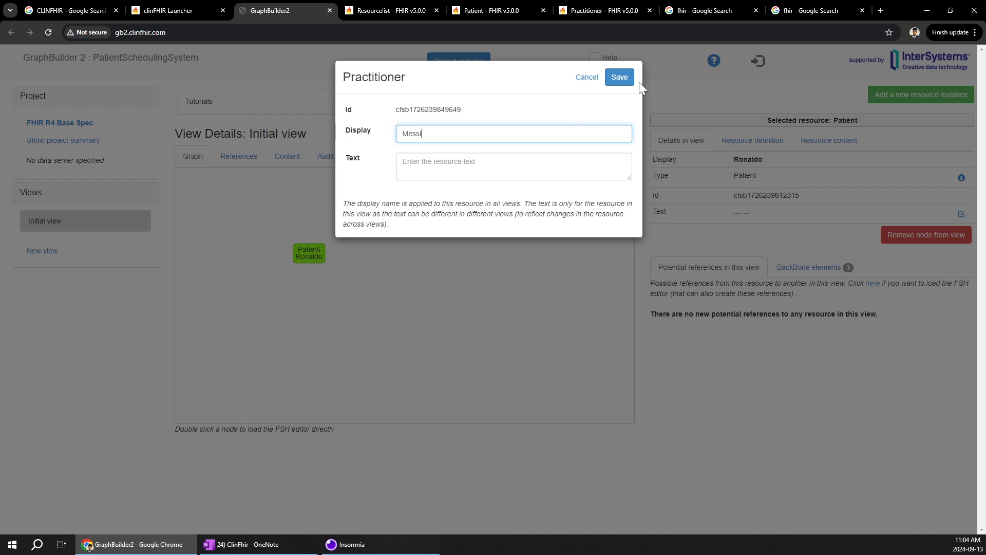
left_click(619, 77)
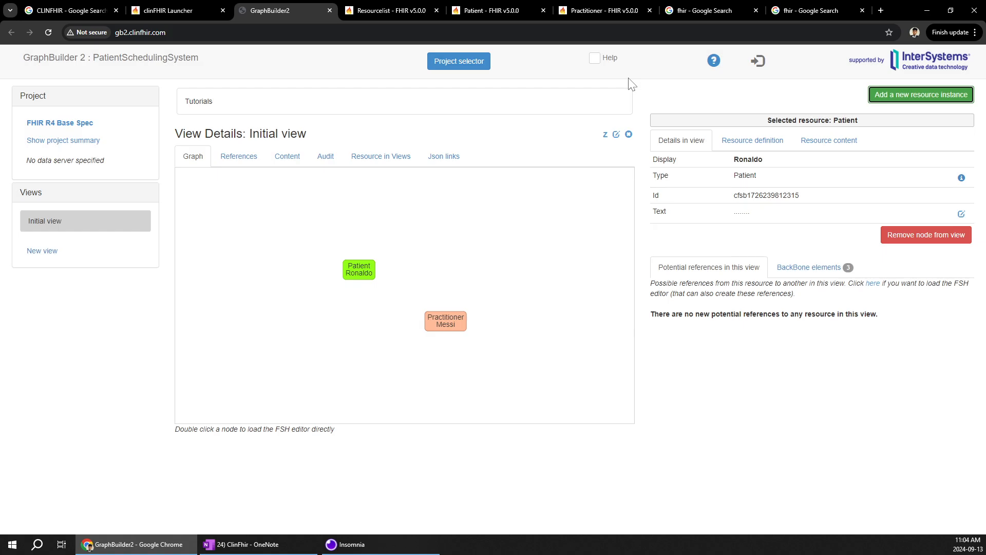
left_click_drag(361, 274, 310, 268)
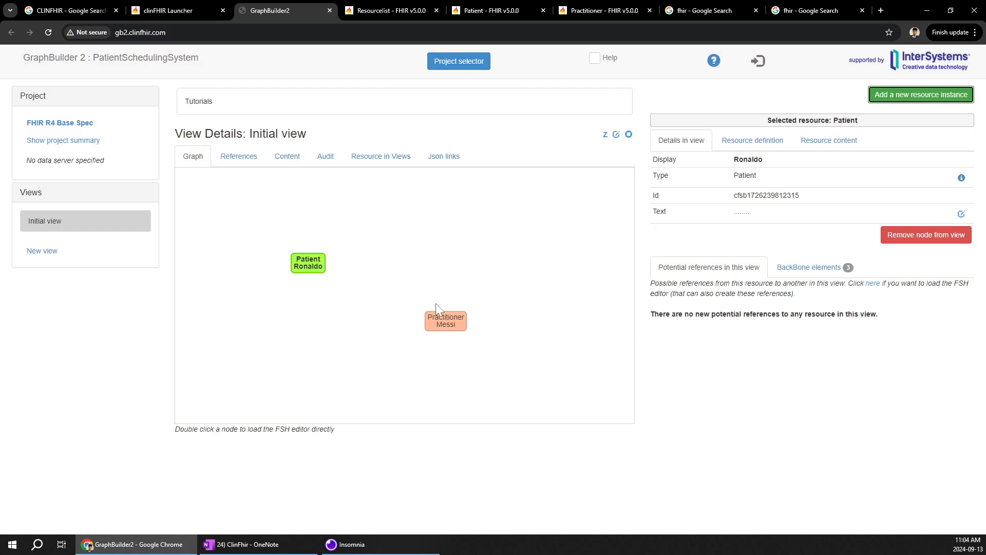
left_click_drag(445, 320, 520, 267)
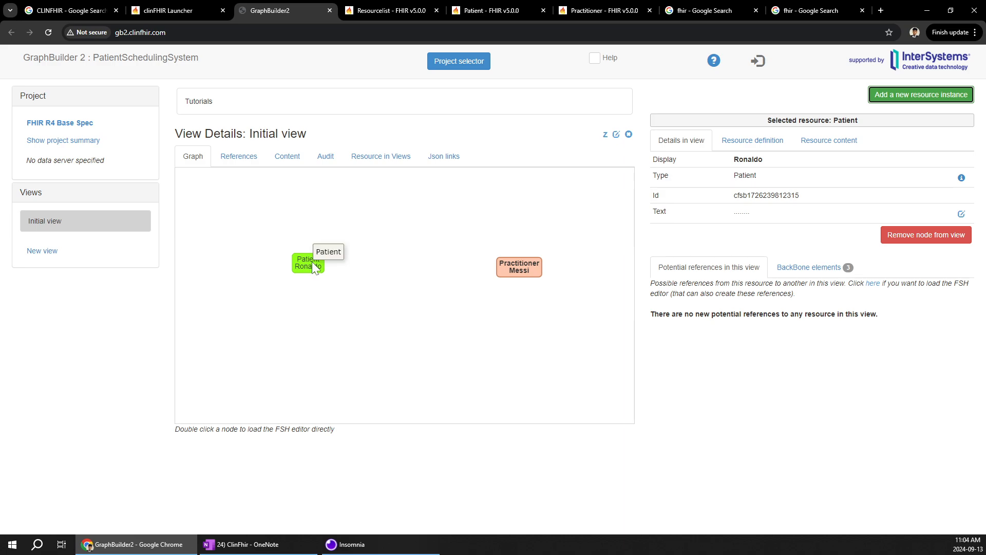
Step: Select the Patient node and examine its potential references, the resource-in-views report area and its resource definition tree
left_click(313, 262)
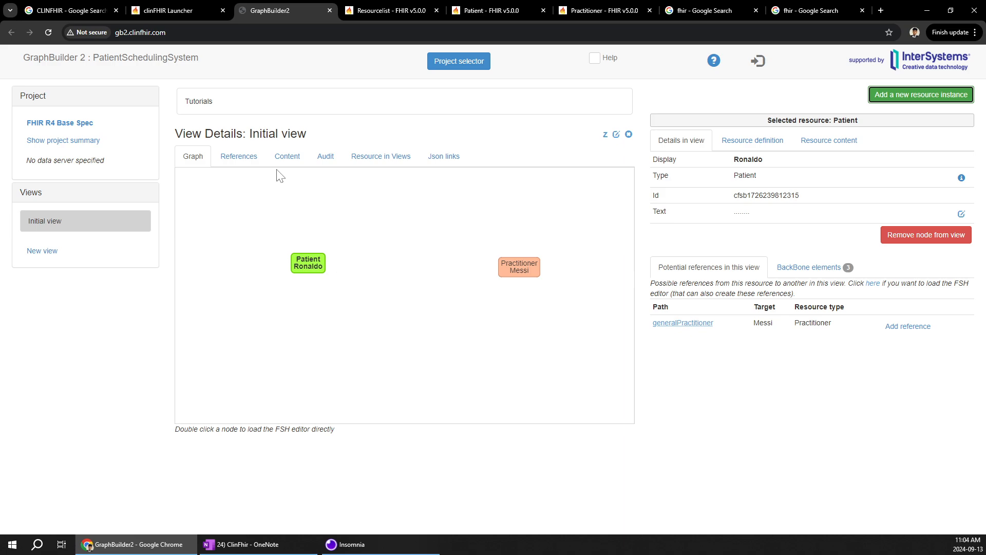
left_click(237, 157)
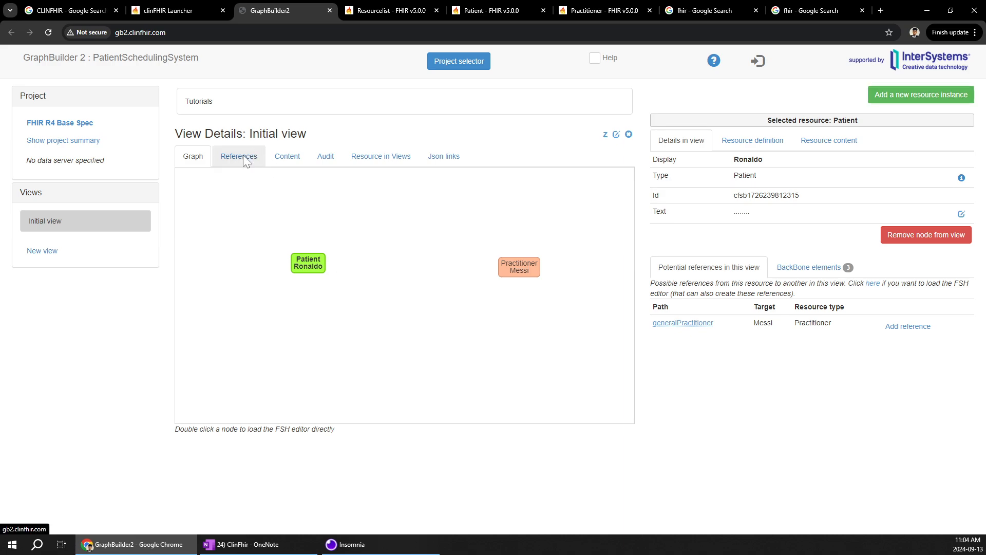
left_click(380, 165)
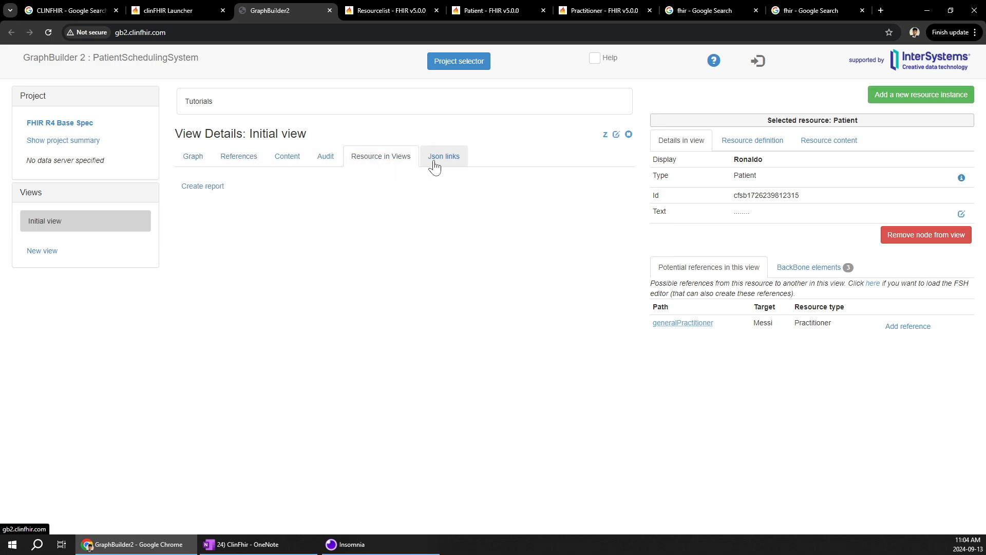
left_click(203, 159)
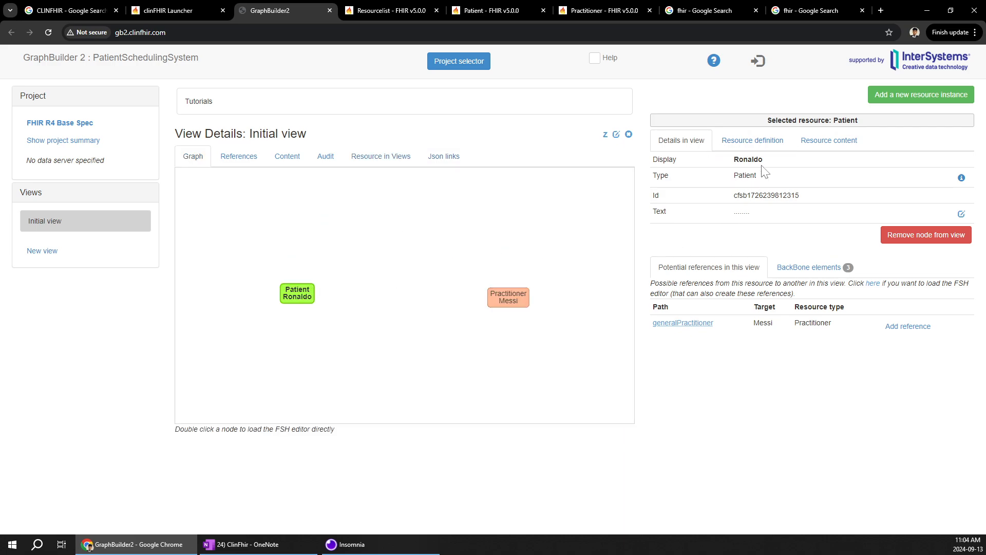
left_click(748, 147)
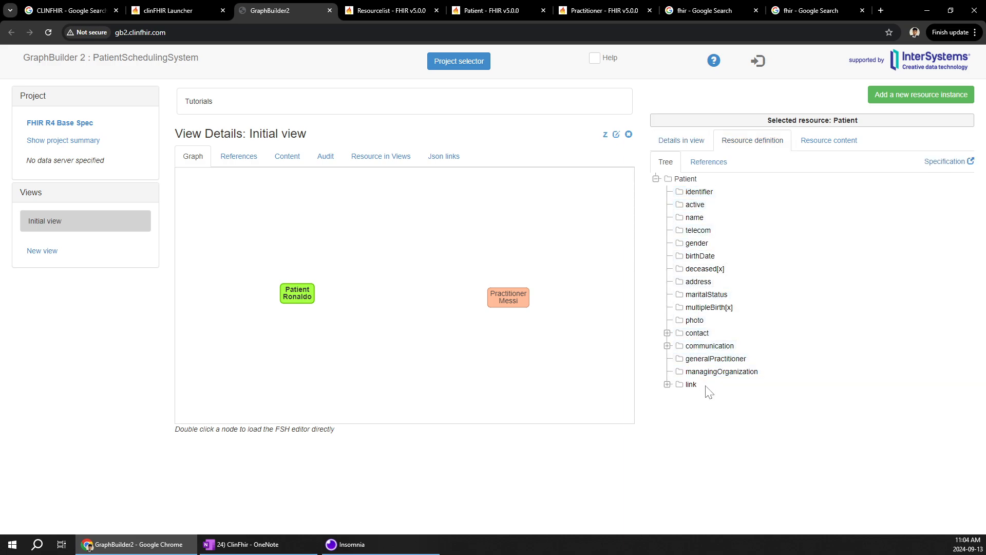
Step: Go to the HL7 Patient specification page and examine its resource structure for comparison with the Patient definition tree
left_click(181, 11)
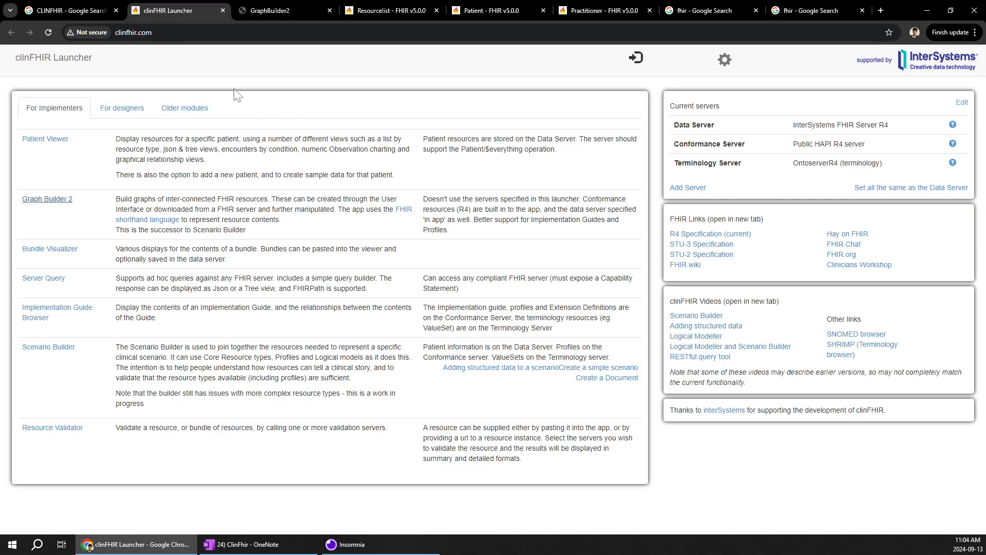
left_click(363, 11)
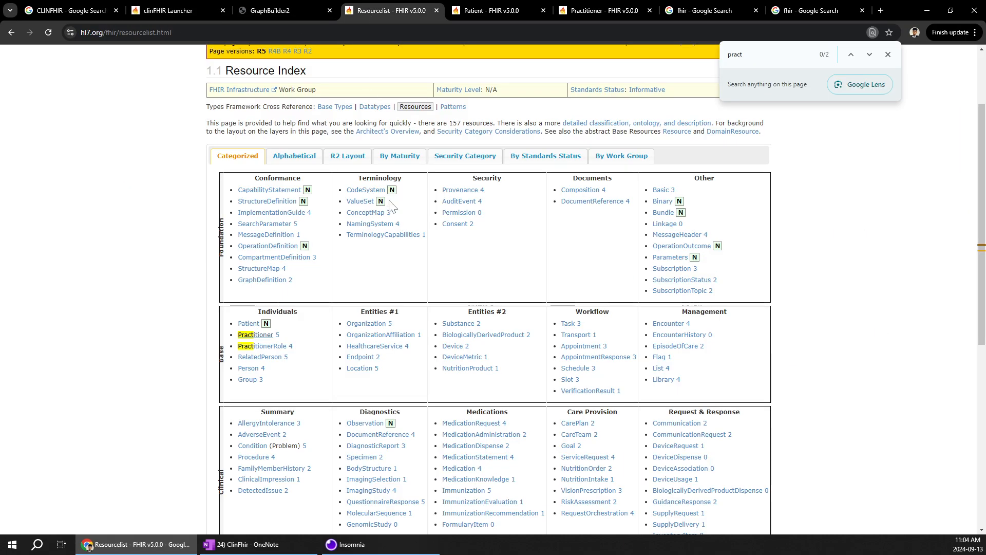
left_click(492, 11)
scroll(308, 206, "up", 3)
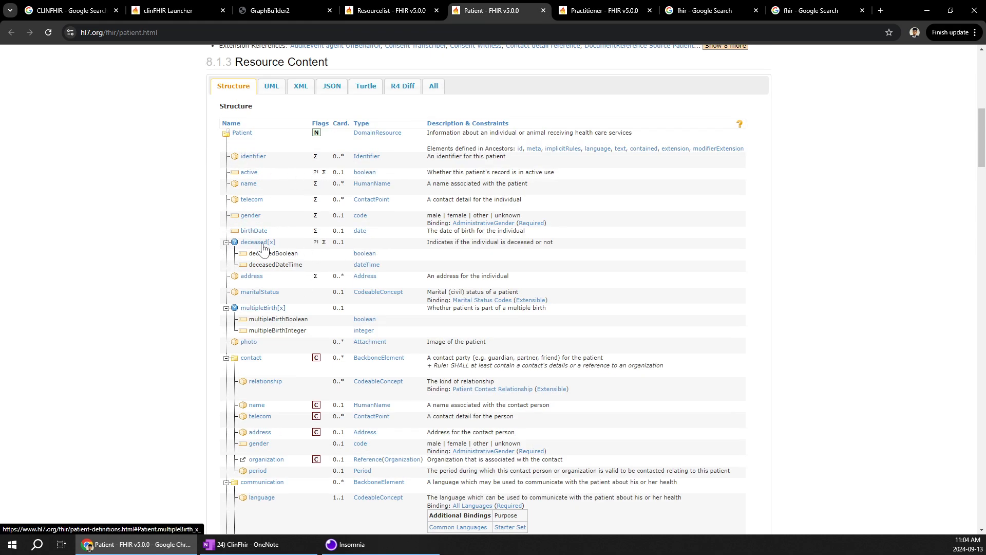
Step: Compare the Patient's defined references in GraphBuilder with the reference elements in the HL7 Patient structure
left_click(67, 11)
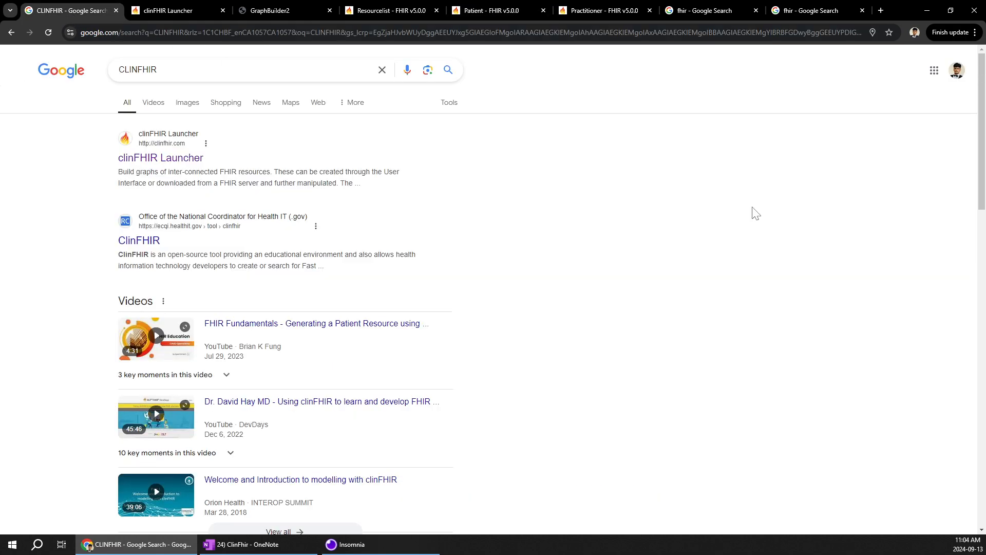
left_click(167, 10)
left_click(267, 10)
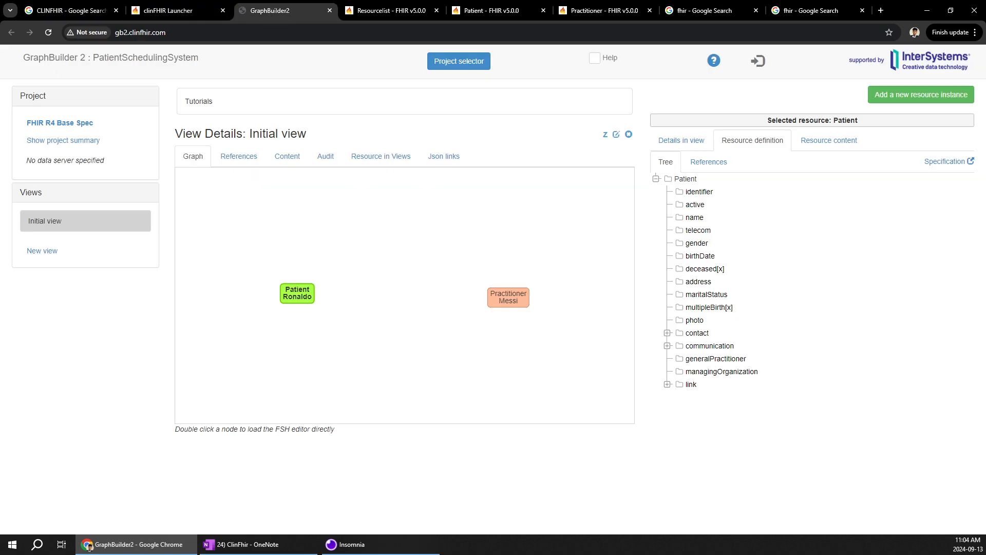
left_click(720, 165)
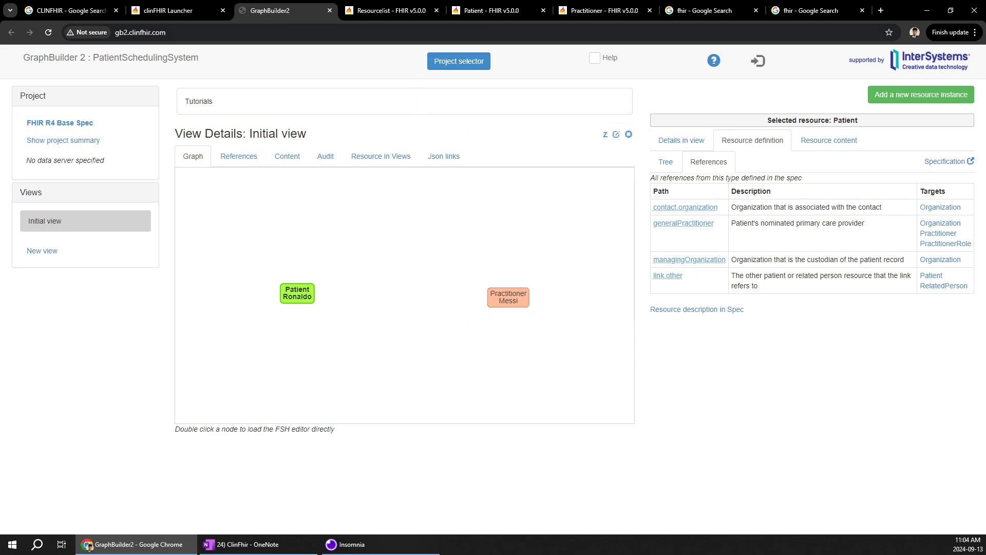
left_click(370, 16)
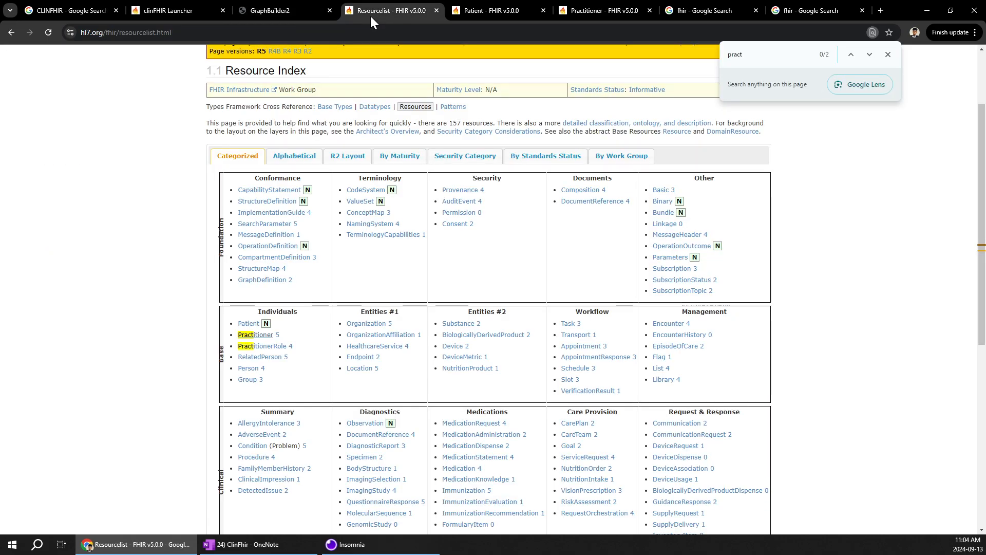
left_click(481, 13)
scroll(288, 329, "down", 3)
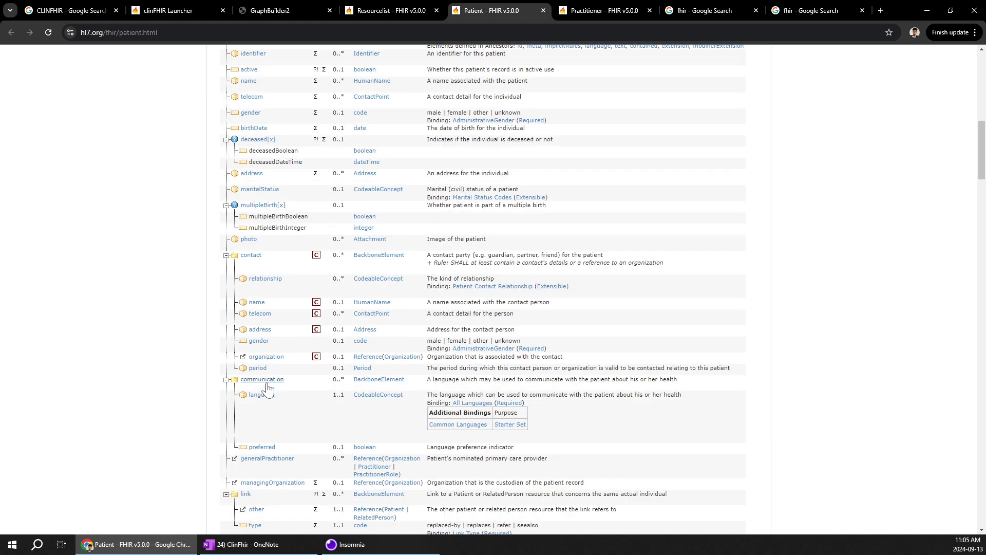
scroll(268, 436, "down", 1)
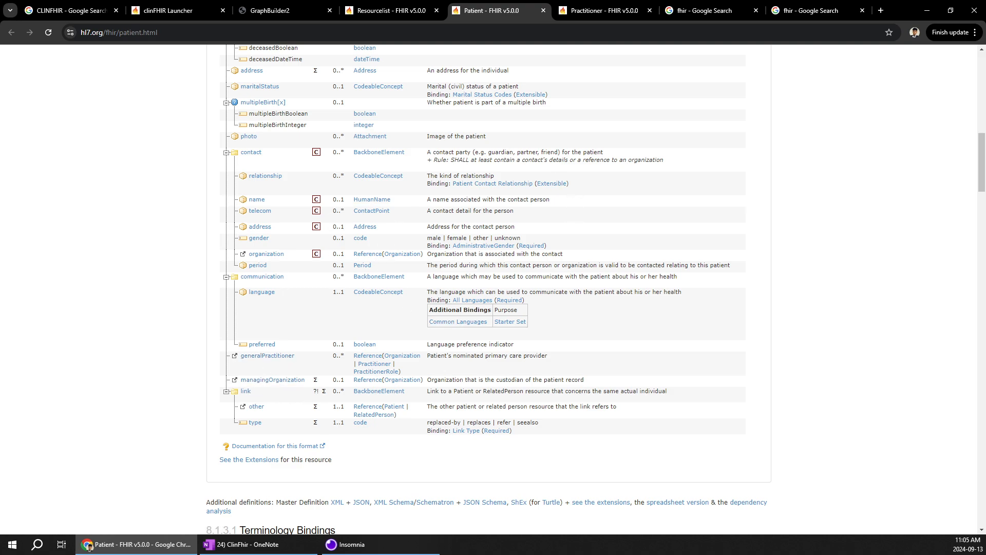
Step: Generate the JSON representation of the Patient resource in GraphBuilder and examine its content
left_click(270, 13)
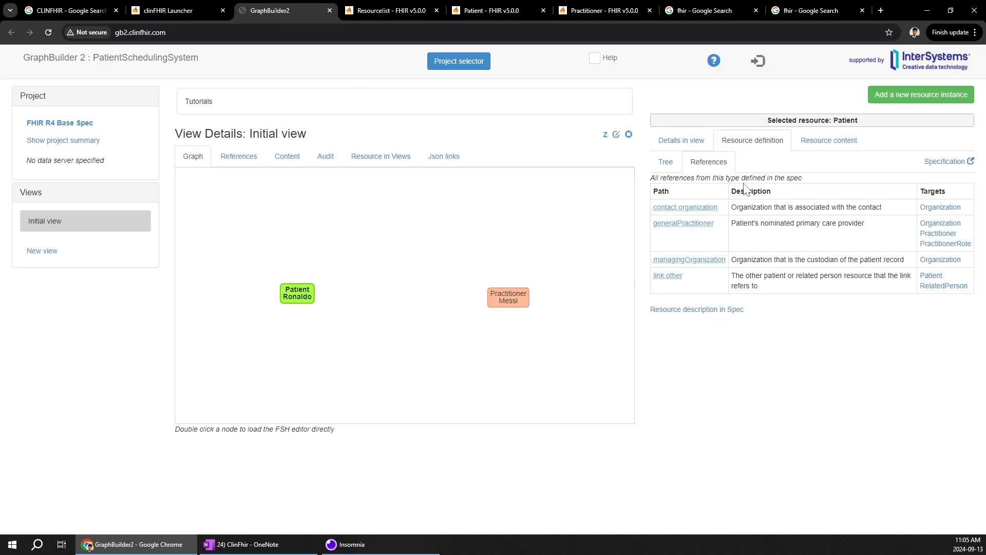
left_click(828, 142)
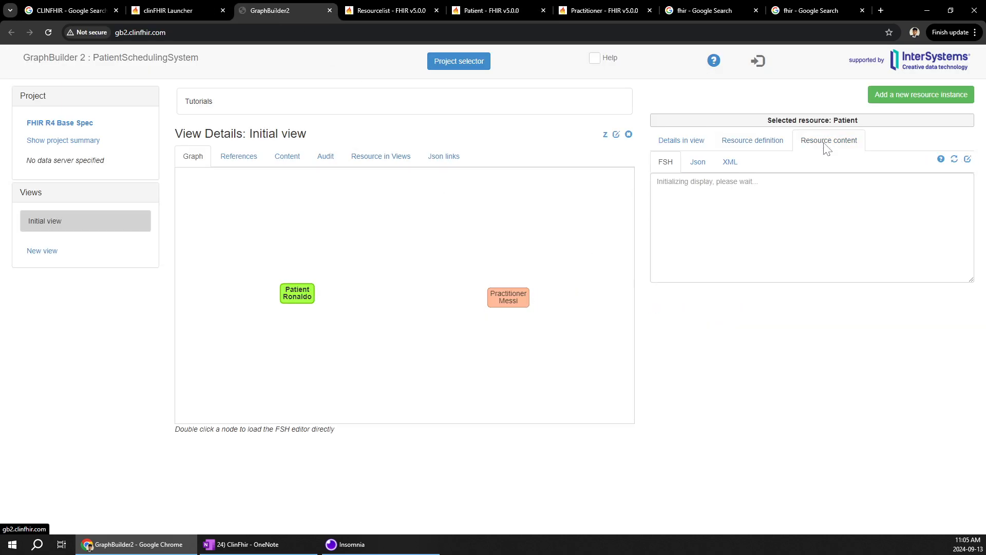
left_click(697, 167)
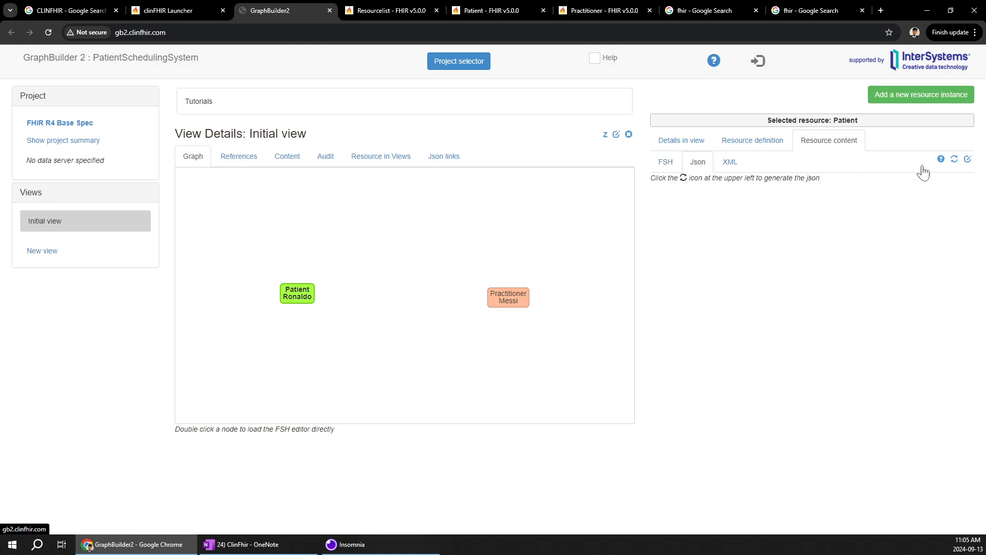
left_click(954, 160)
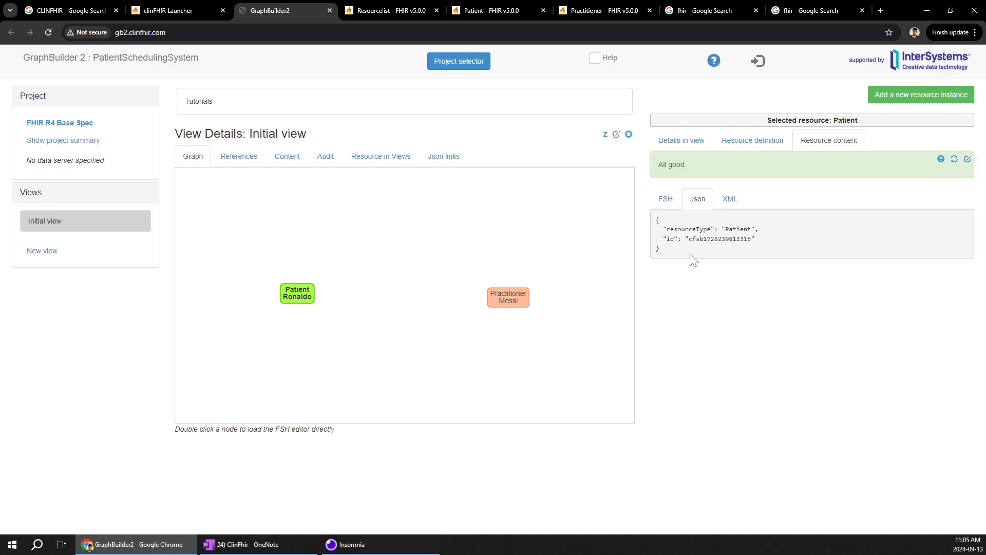
left_click_drag(686, 253, 653, 230)
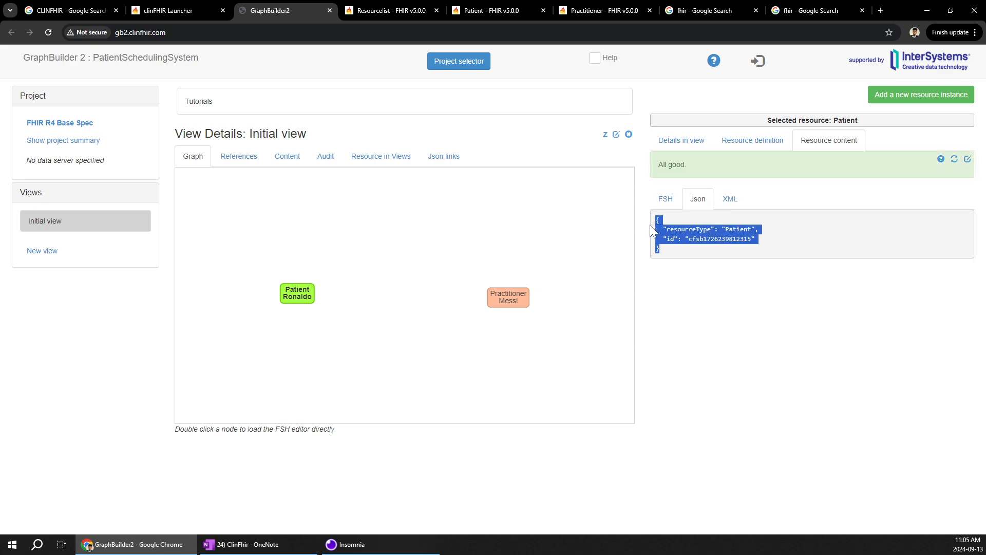
left_click(703, 252)
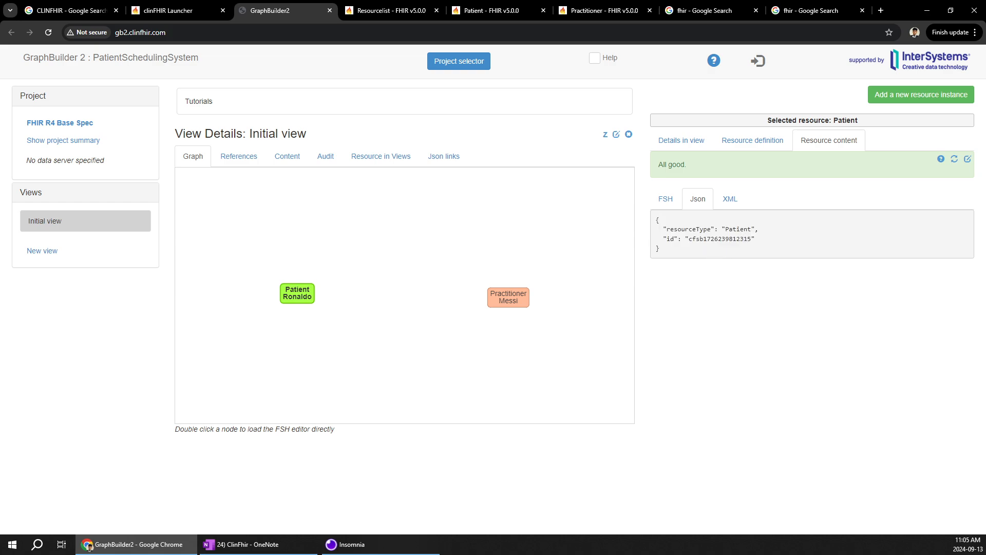
left_click_drag(684, 252, 668, 217)
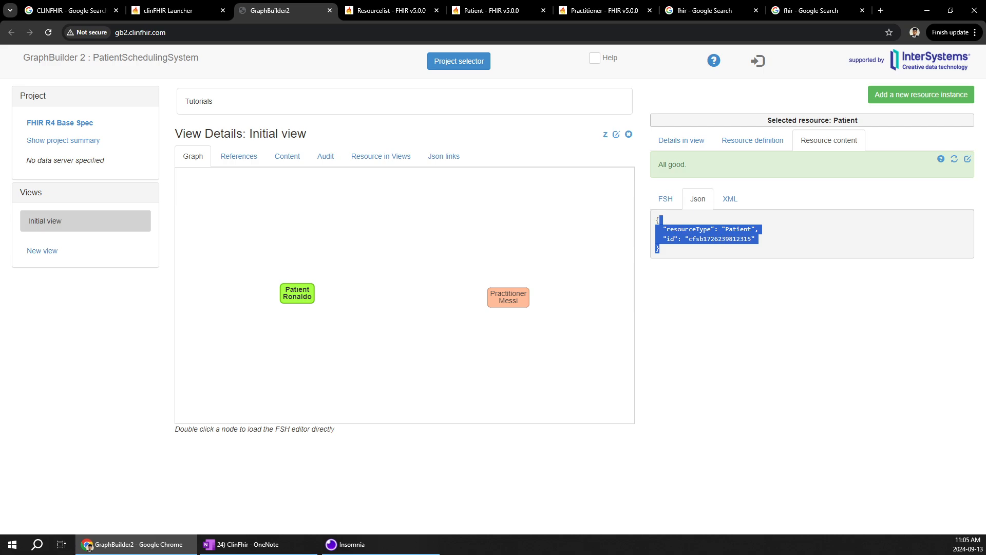
Step: Examine the JSON template of the Patient resource in the HL7 specification for comparison with the generated JSON
left_click(397, 12)
left_click(472, 12)
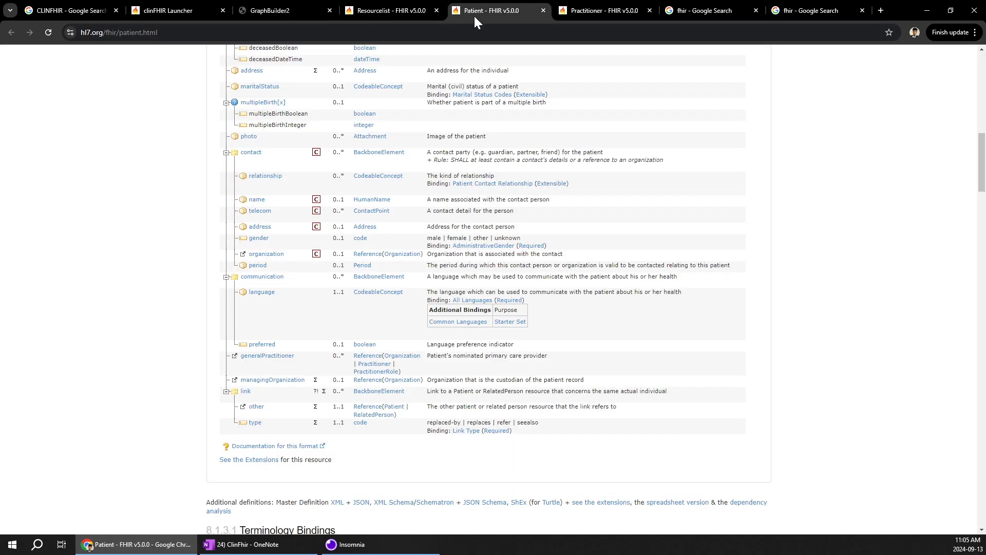
scroll(380, 203, "up", 8)
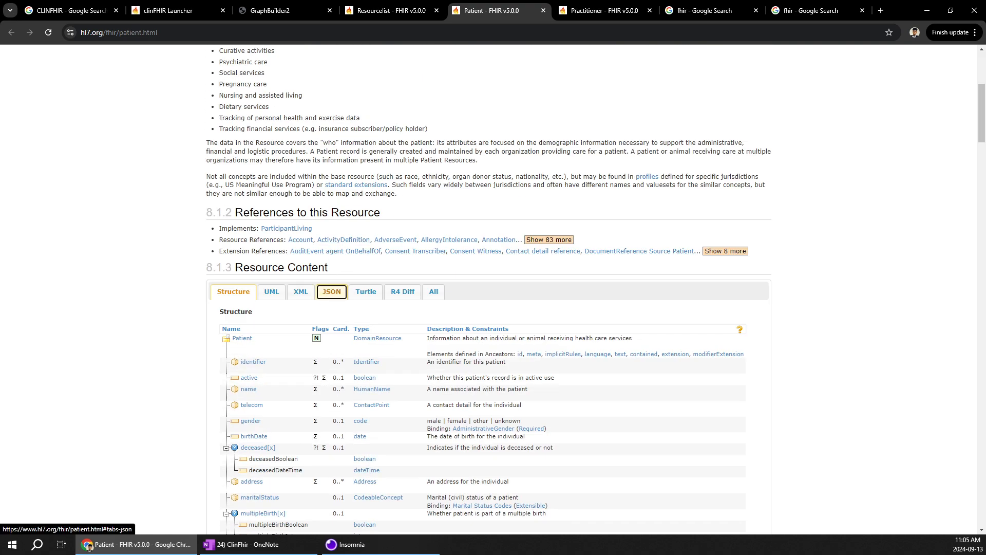
left_click(332, 292)
scroll(324, 334, "down", 1)
scroll(321, 334, "down", 2)
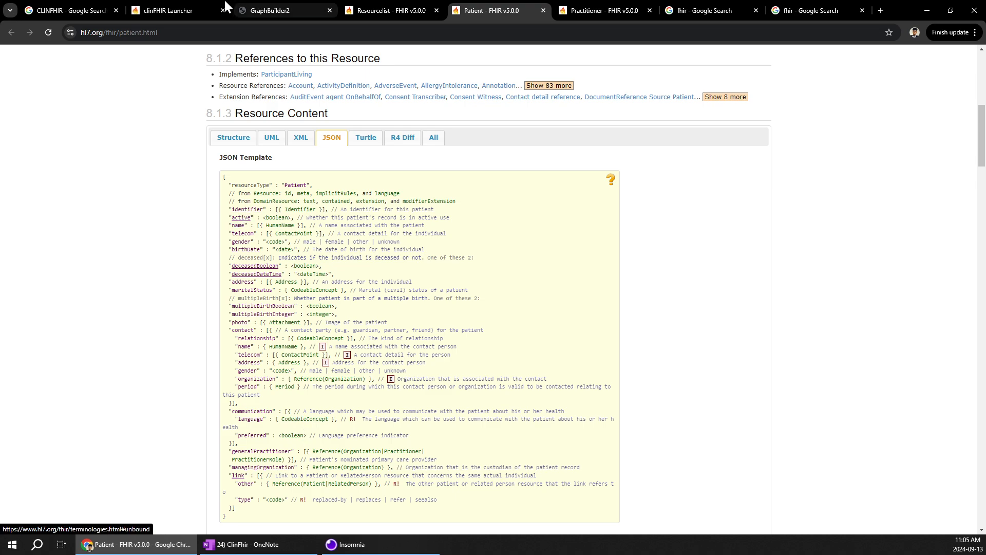
Step: Reselect the Patient node in GraphBuilder and review its view details and the potential generalPractitioner reference
left_click(282, 9)
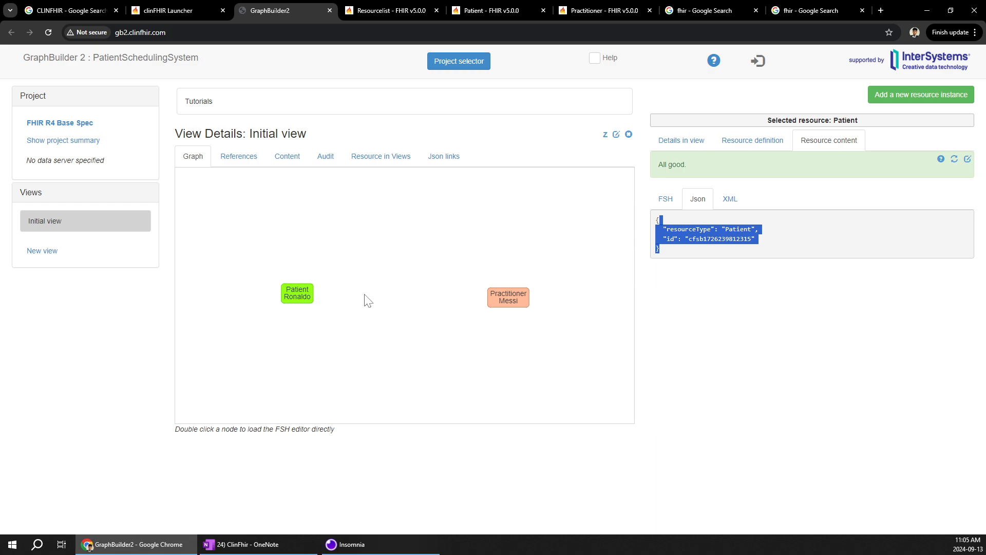
left_click(304, 294)
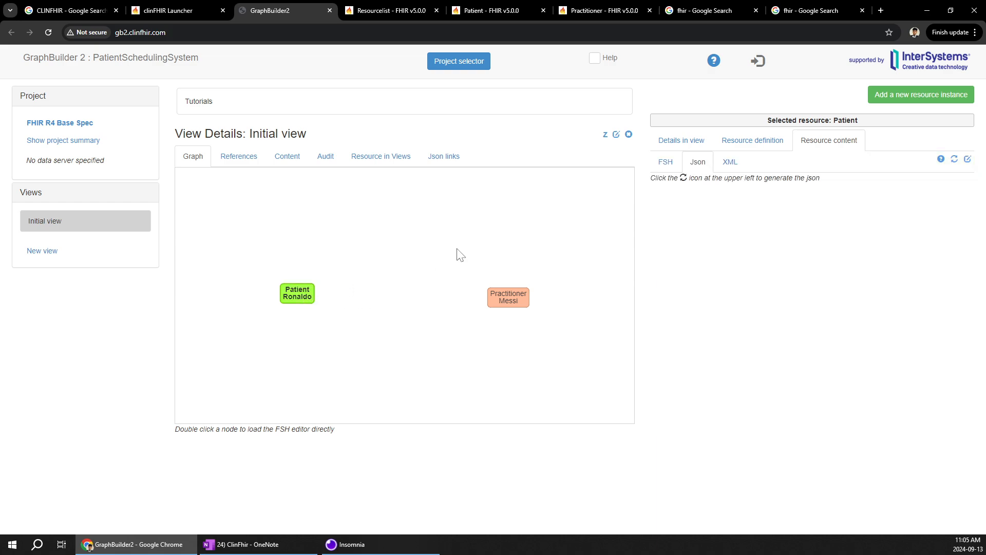
left_click(664, 148)
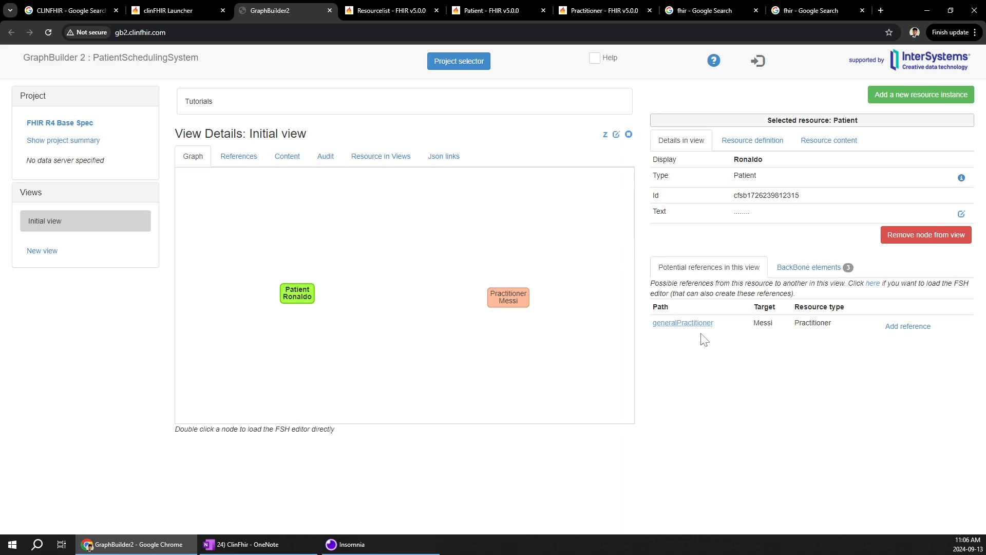
mouse_move(700, 334)
Step: Check the generalPractitioner element in the HL7 Patient structure, and add the generalPractitioner reference from Patient Ronaldo to Practitioner Messi in GraphBuilder
left_click(405, 12)
left_click(485, 15)
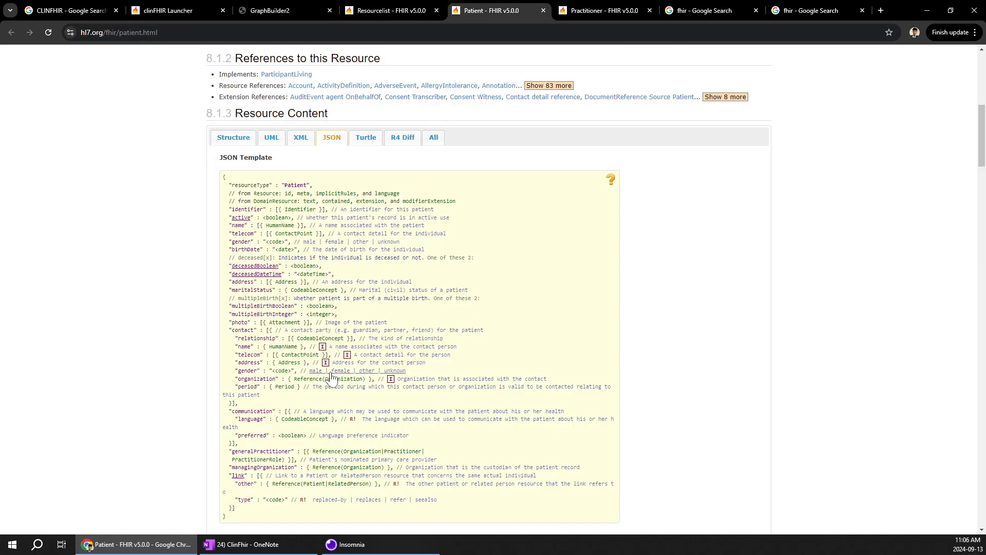
left_click(240, 141)
scroll(320, 349, "down", 4)
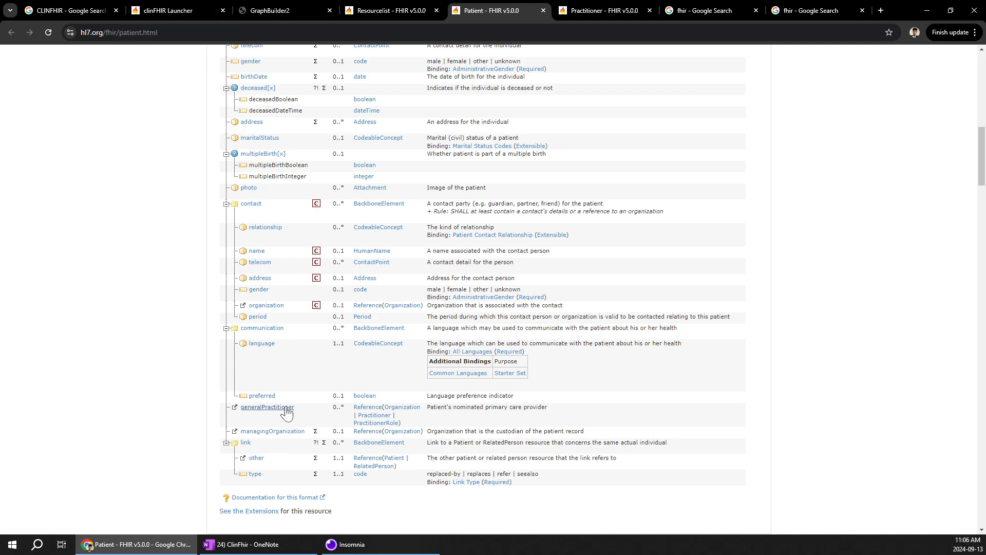
left_click(281, 10)
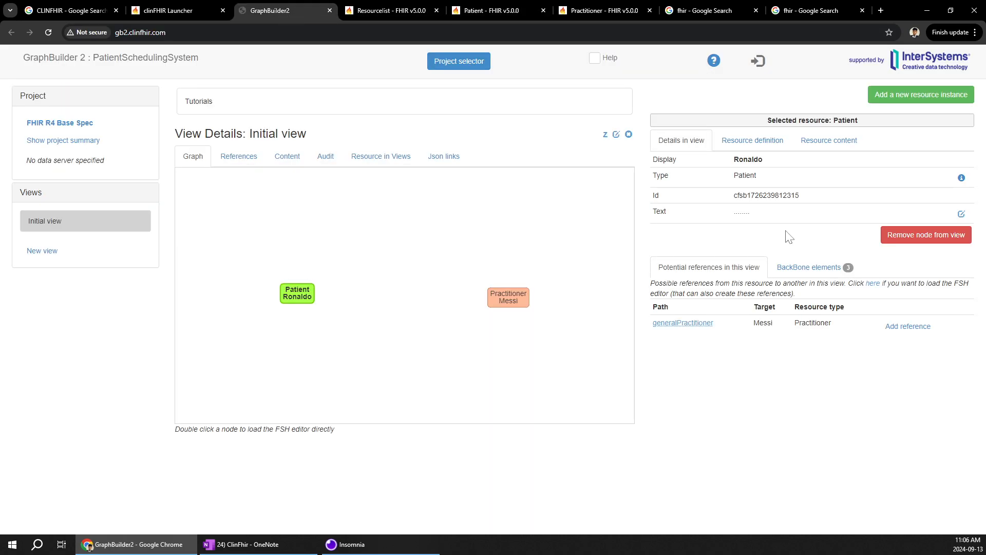
left_click(910, 328)
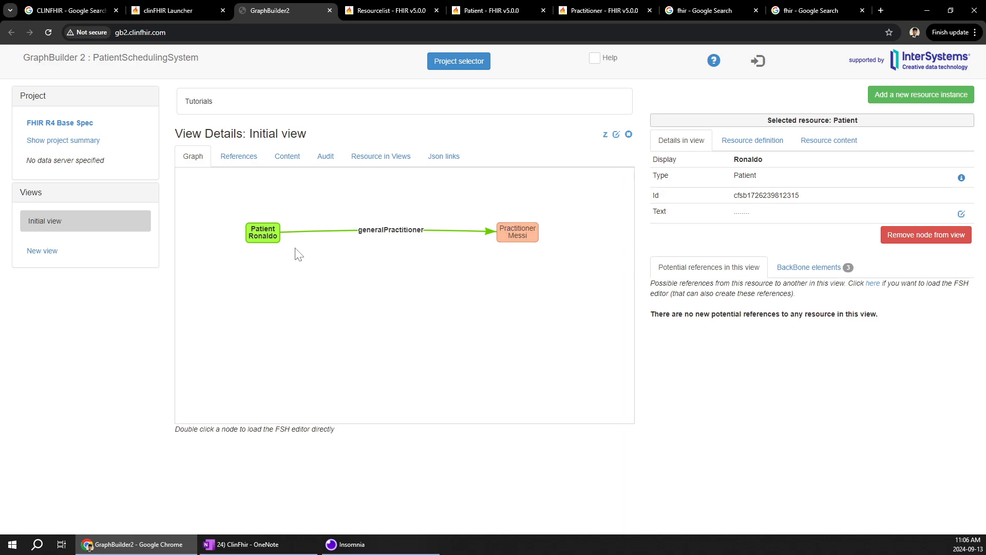
Step: Switch to the ClinFhir page in OneNote and move the weekly schedule table image close beside the patient-doctor consultation picture
left_click(291, 539)
left_click(437, 333)
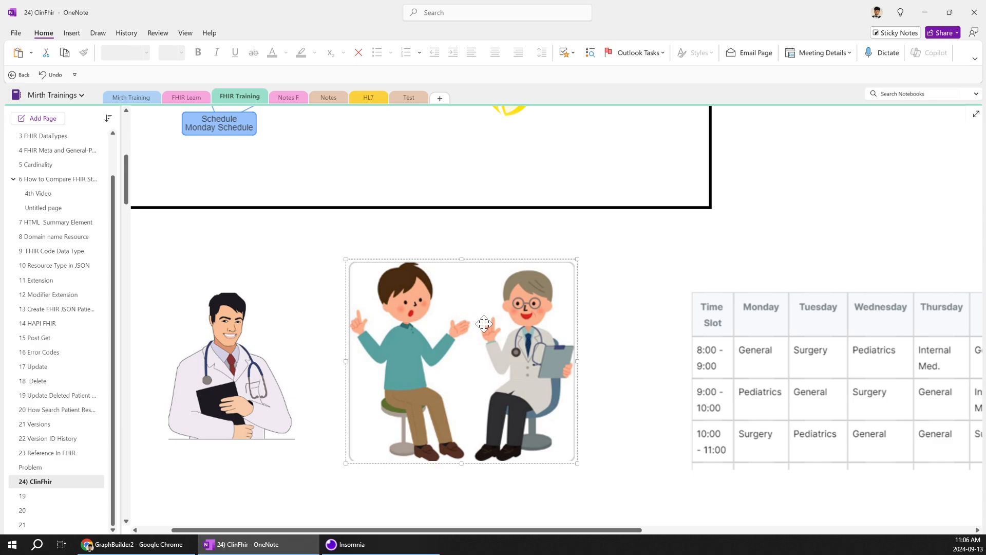
left_click(736, 362)
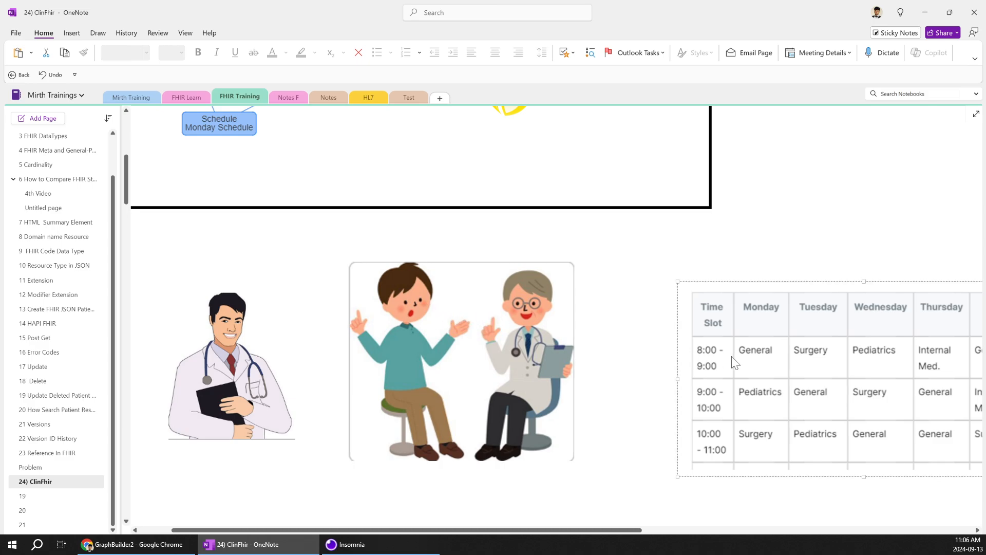
left_click_drag(715, 352, 633, 329)
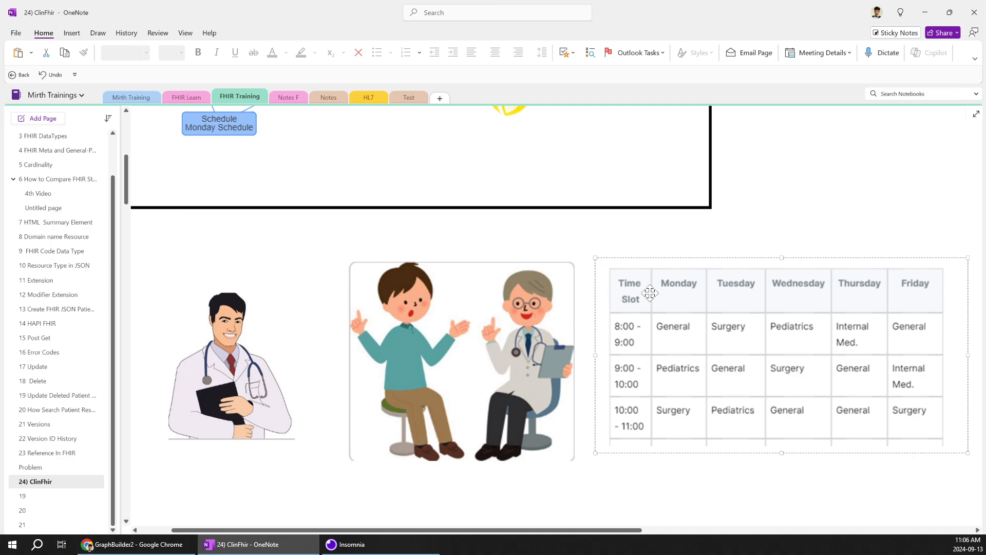
mouse_move(696, 326)
left_mouse_down()
mouse_move(692, 345)
mouse_move(688, 334)
left_mouse_up()
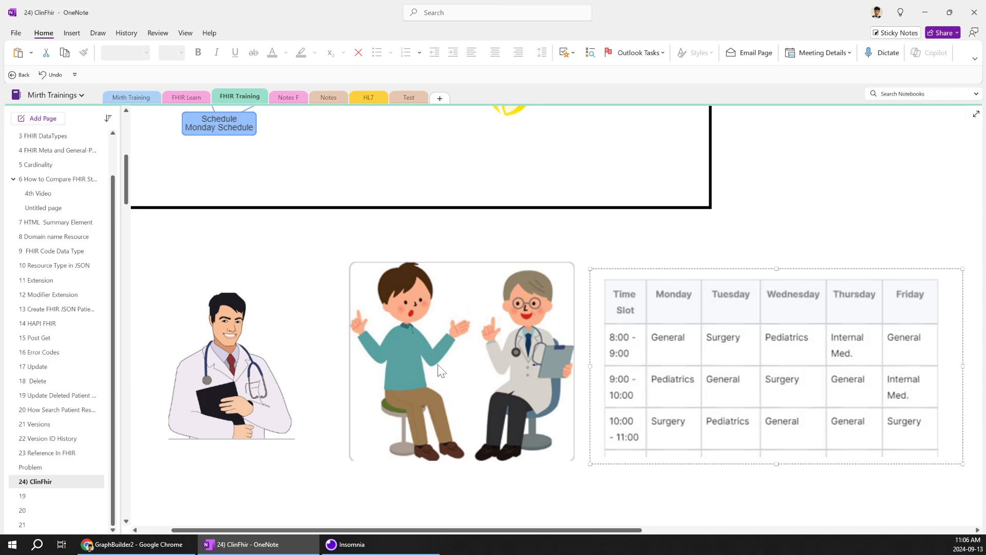
Step: Return to GraphBuilder and add a Schedule resource with the display name Monday Schedule
left_click(176, 547)
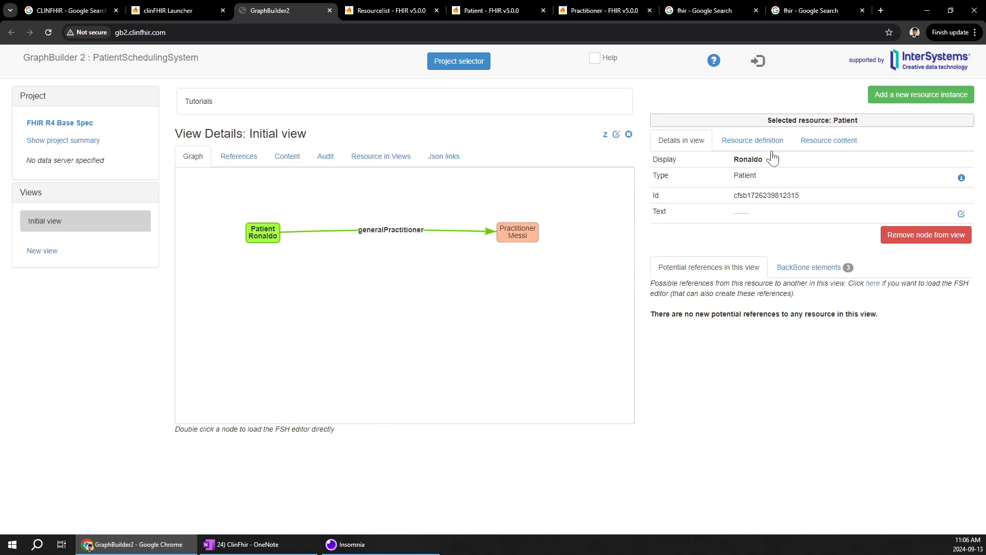
left_click(934, 97)
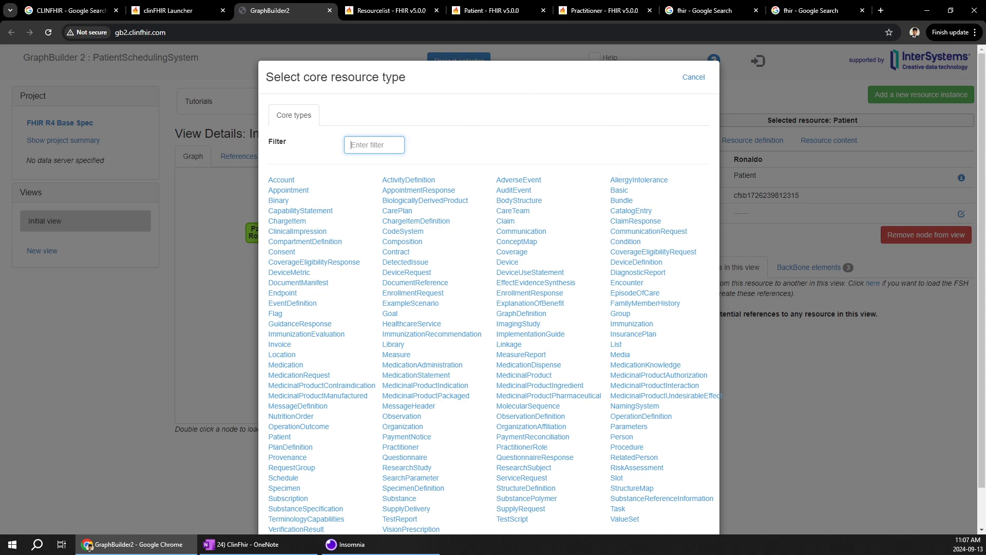
type("sch")
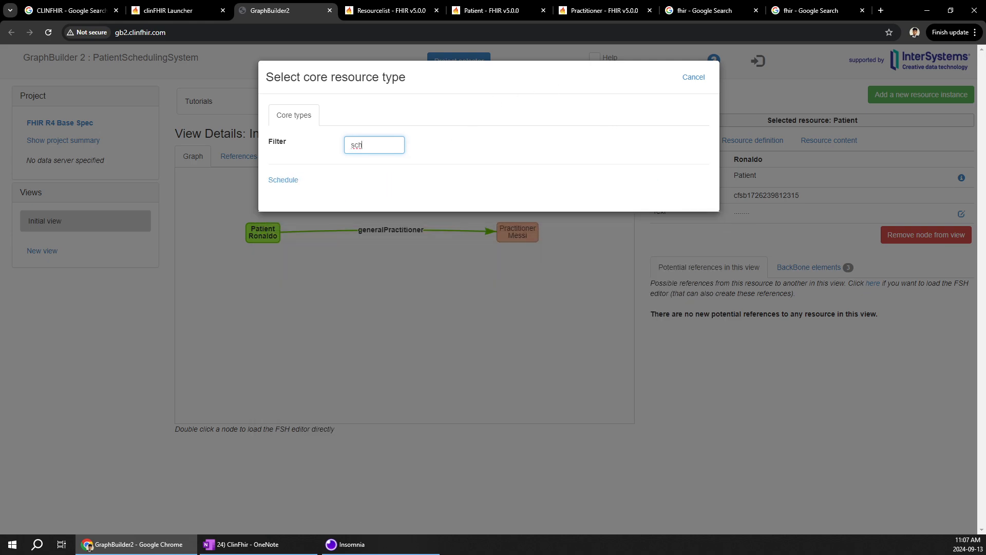
left_click(283, 180)
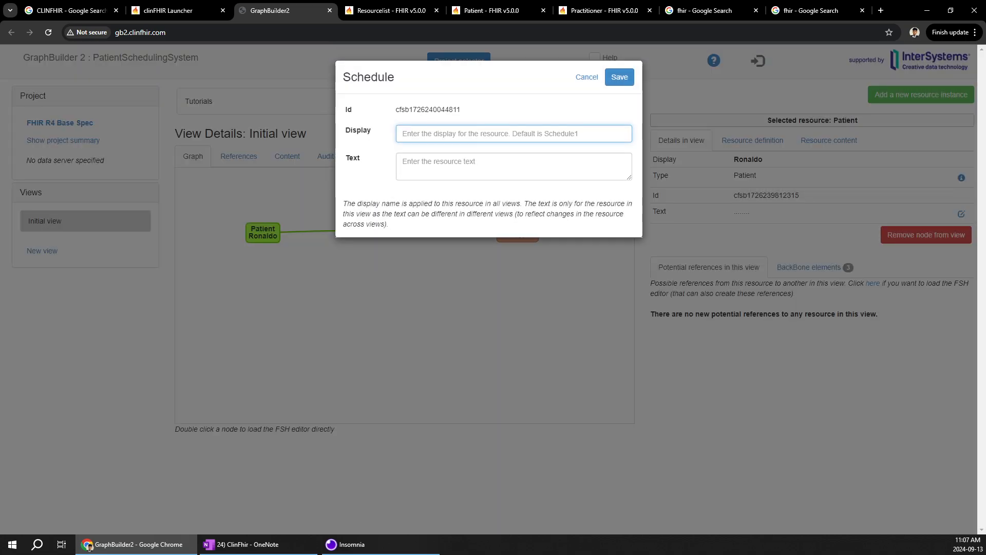
type("Monday Schedule")
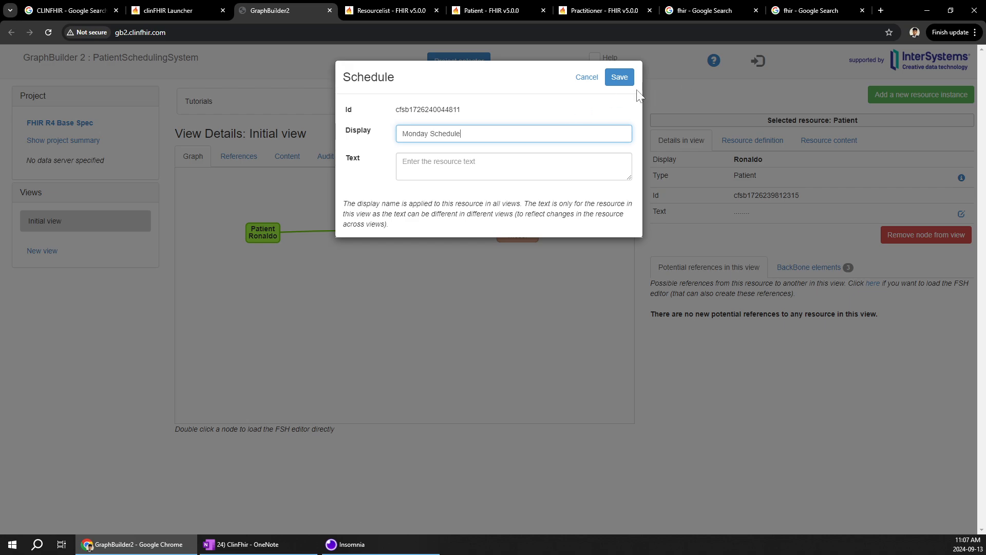
left_click(616, 80)
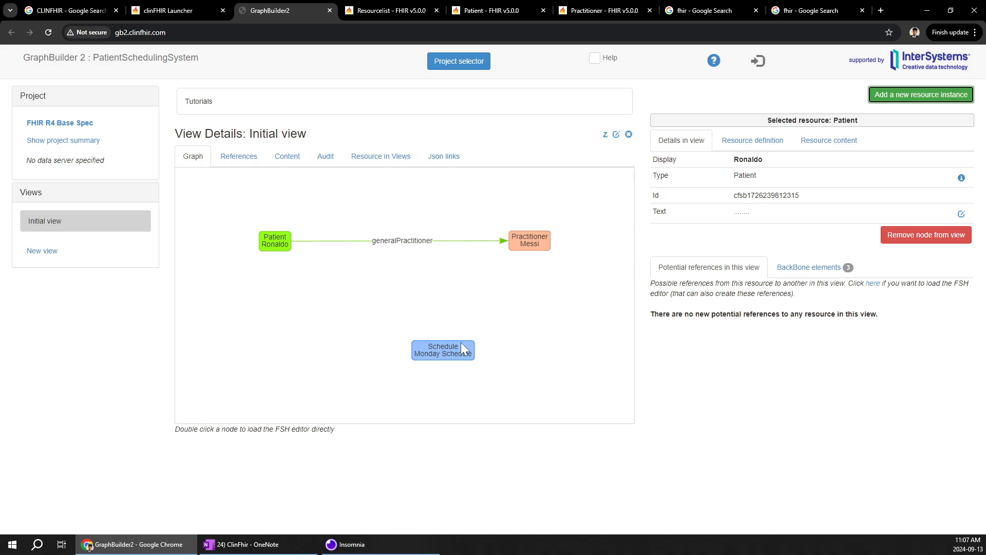
Step: Review the Schedule, Practitioner and Patient nodes, and add the actor reference from Monday Schedule to Patient Ronaldo
left_click(448, 349)
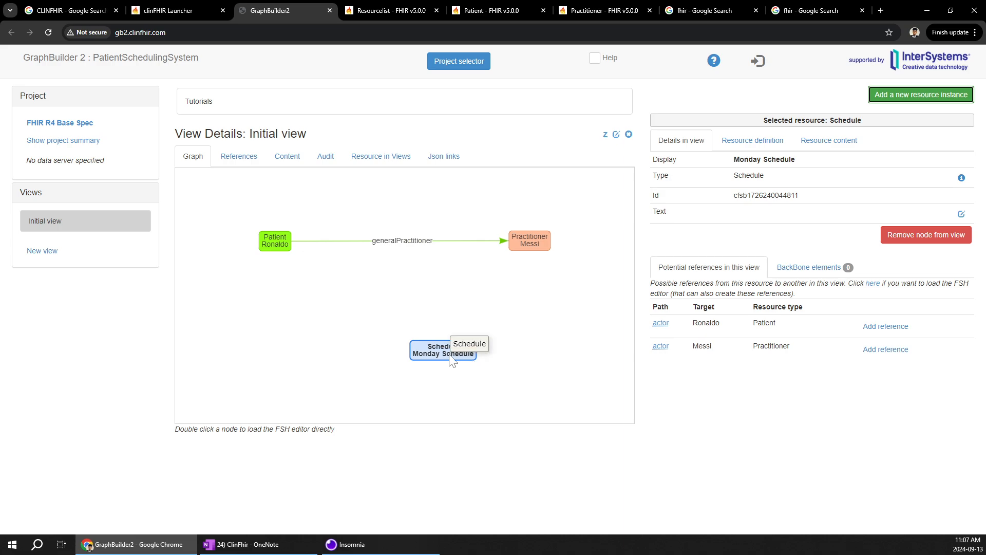
left_click(533, 247)
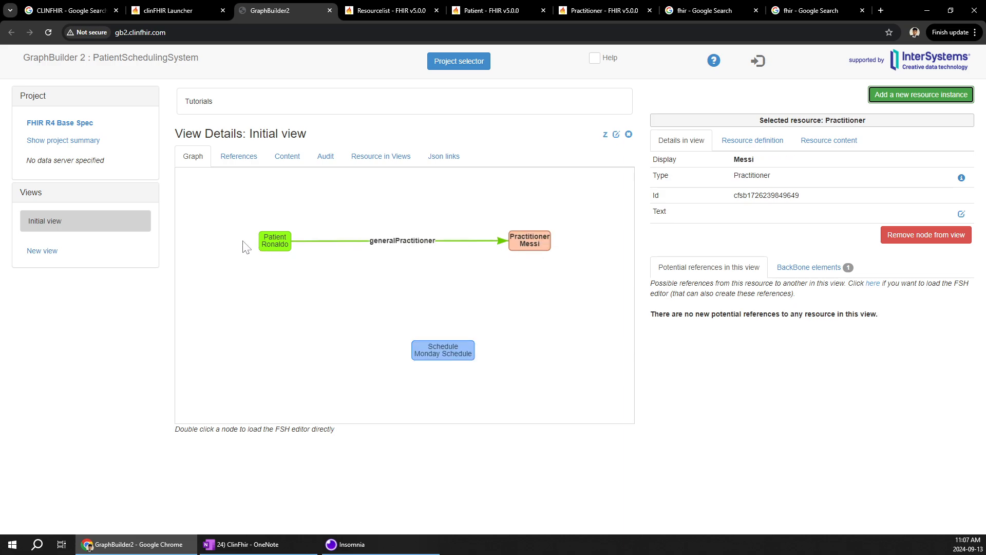
left_click(261, 240)
left_click(519, 239)
left_click(441, 352)
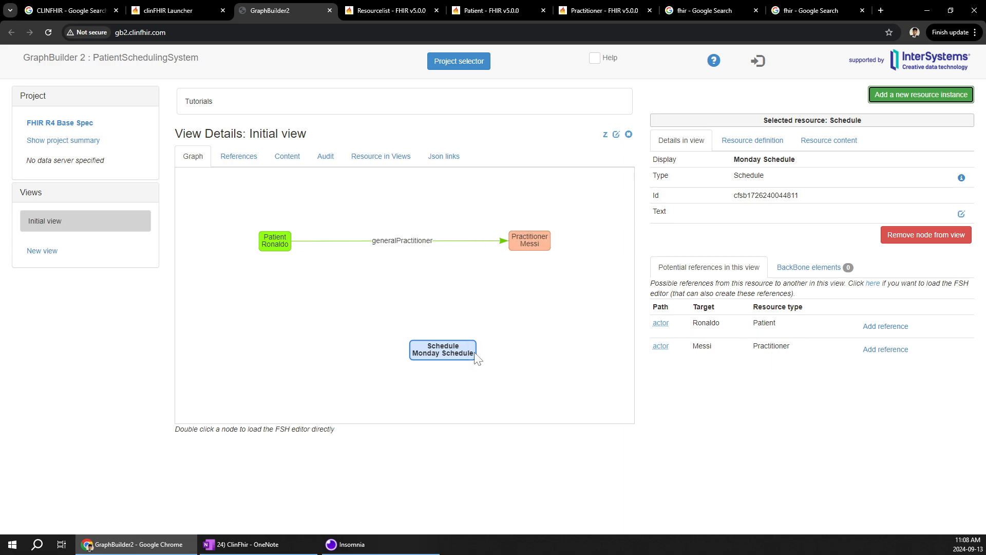
left_click(894, 331)
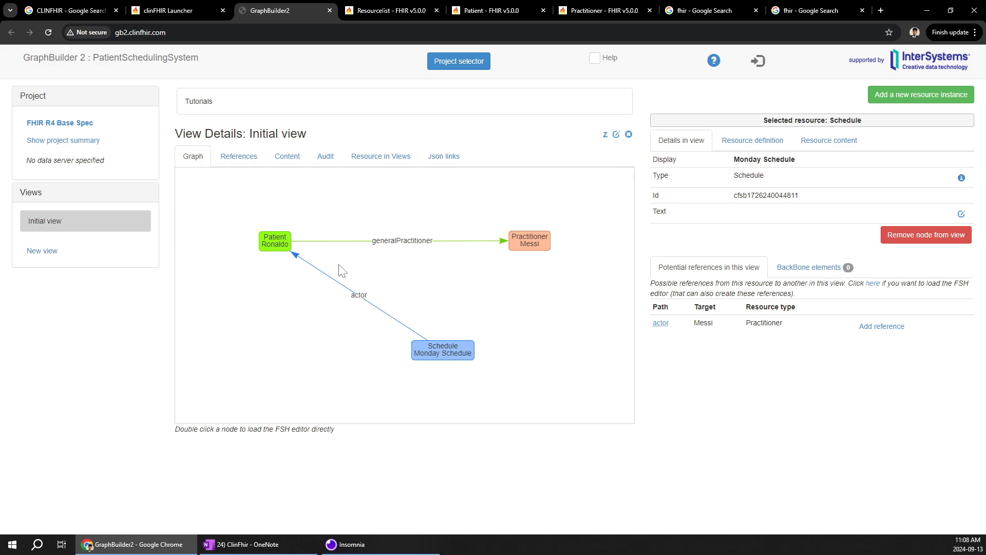
Step: Add the actor reference from Monday Schedule to Practitioner Messi
left_click(546, 245)
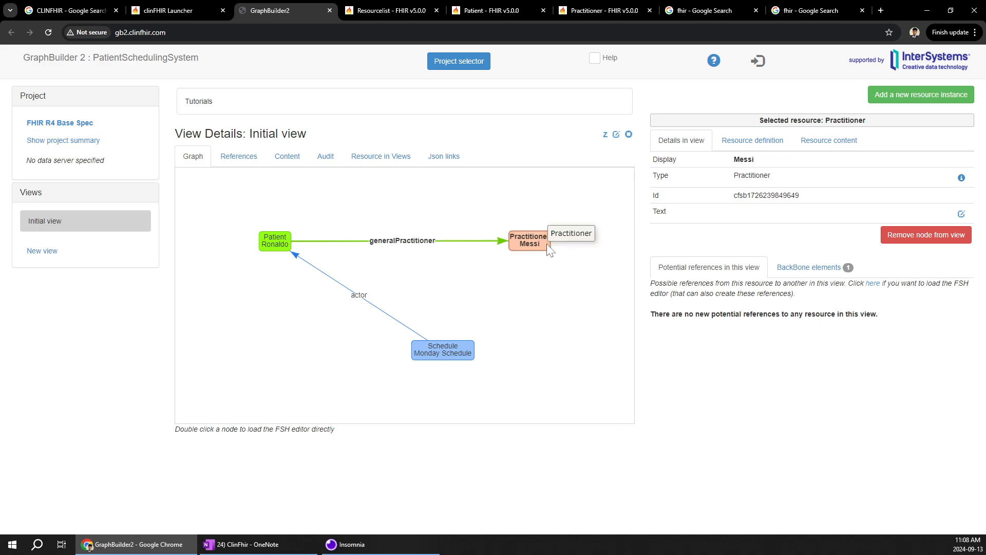
left_click(456, 348)
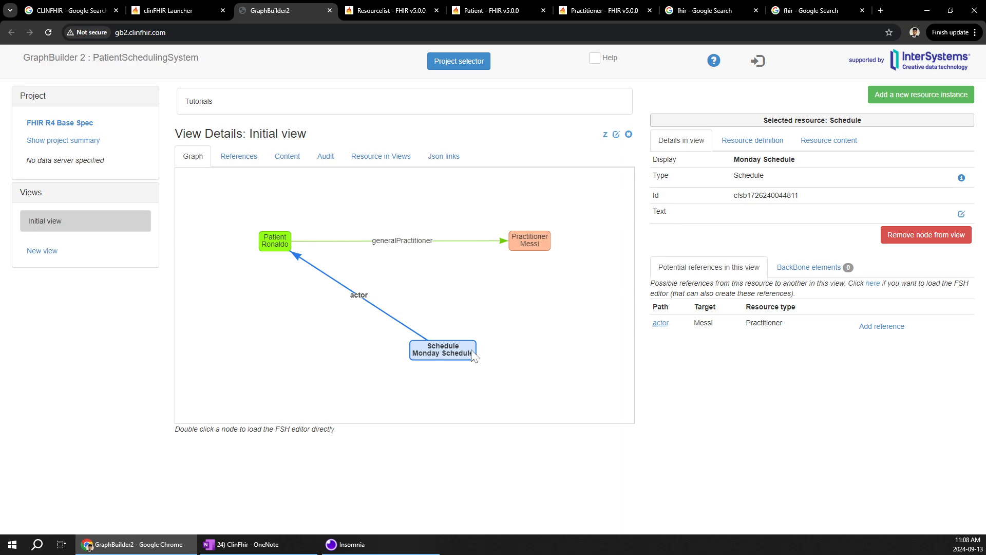
left_click(541, 239)
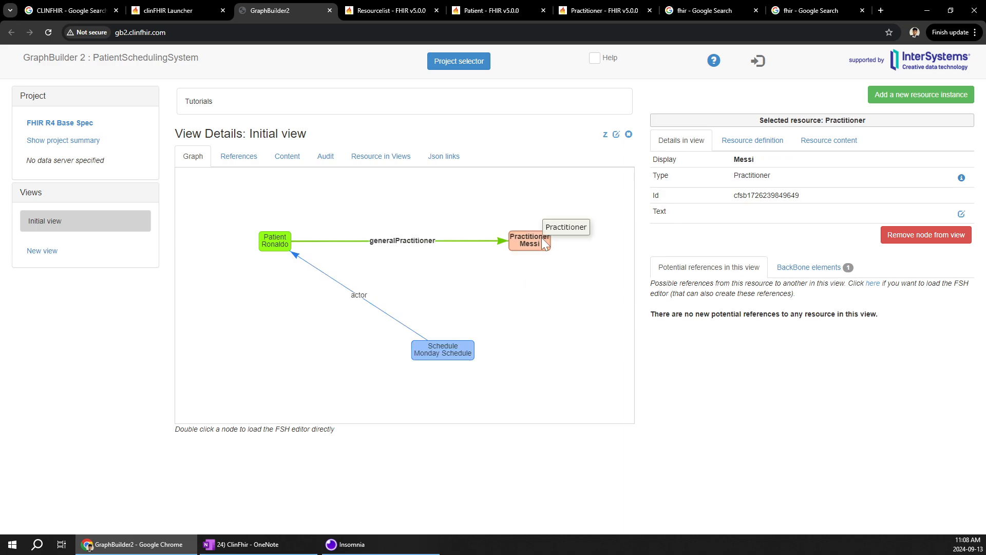
left_click(449, 349)
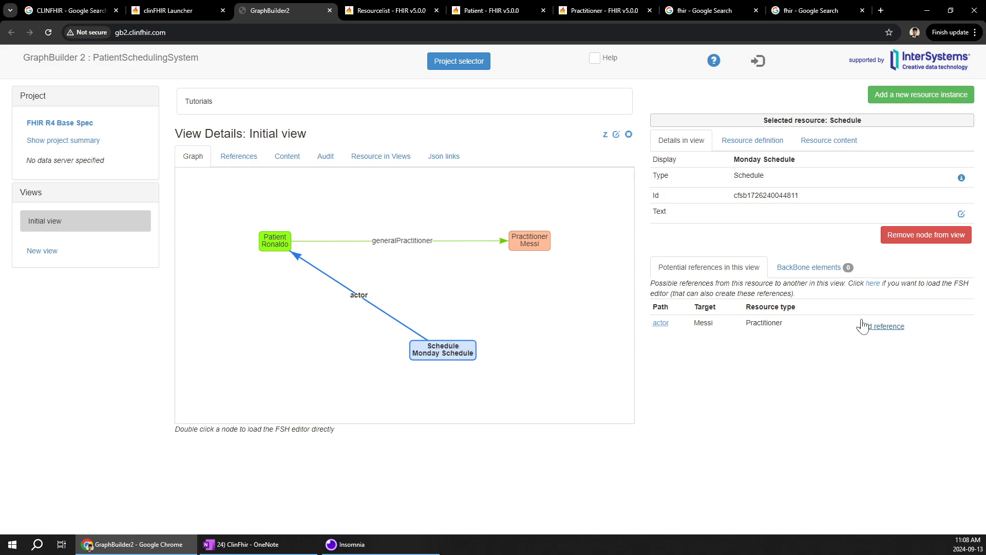
left_click(887, 331)
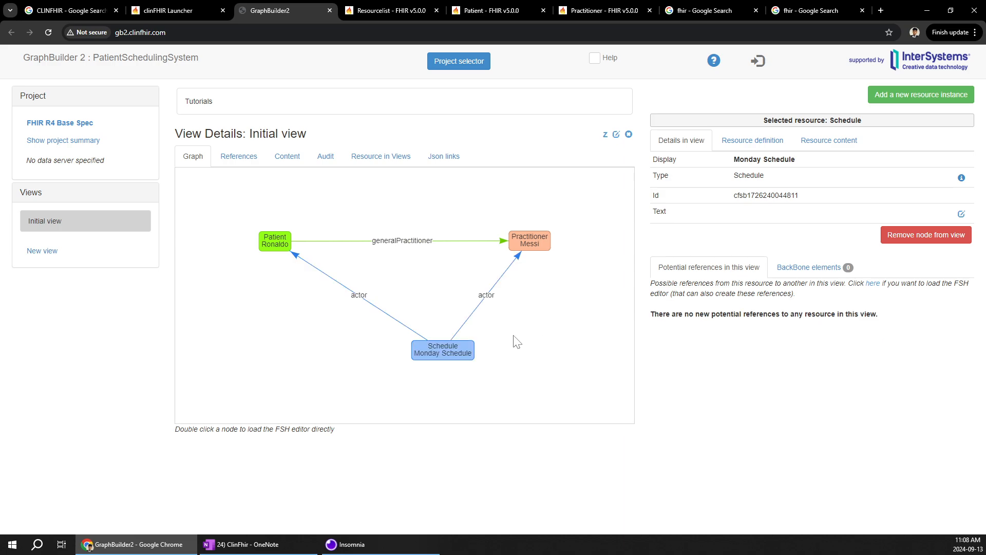
Step: Inspect the links of each node and move the Monday Schedule node up, centred just below the Patient and Practitioner nodes
left_click(277, 247)
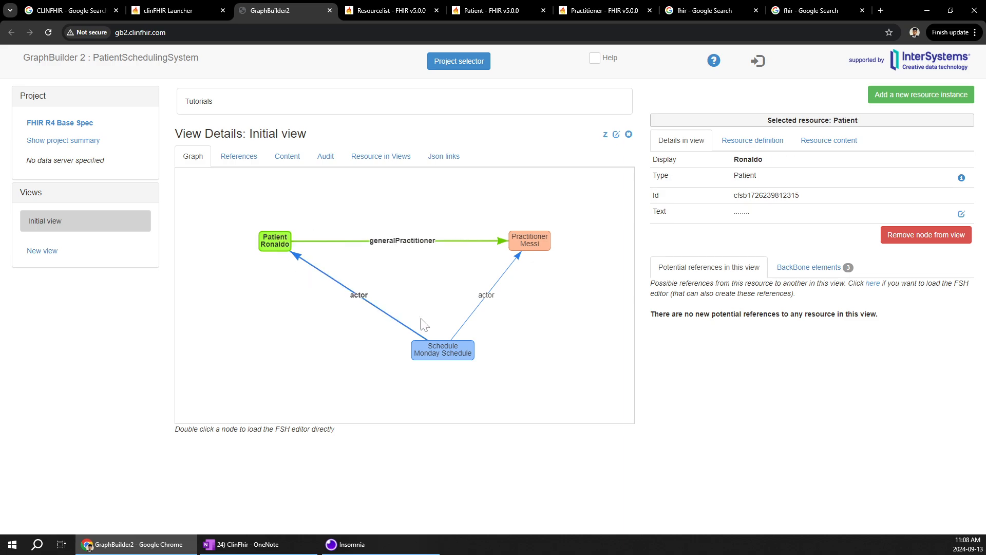
left_click(447, 351)
left_click(529, 242)
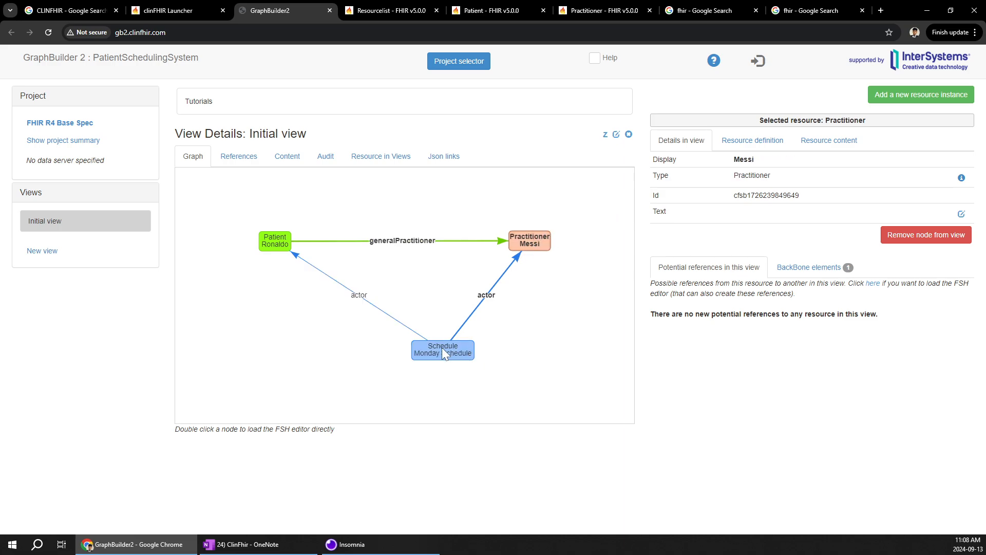
left_click_drag(444, 353, 406, 307)
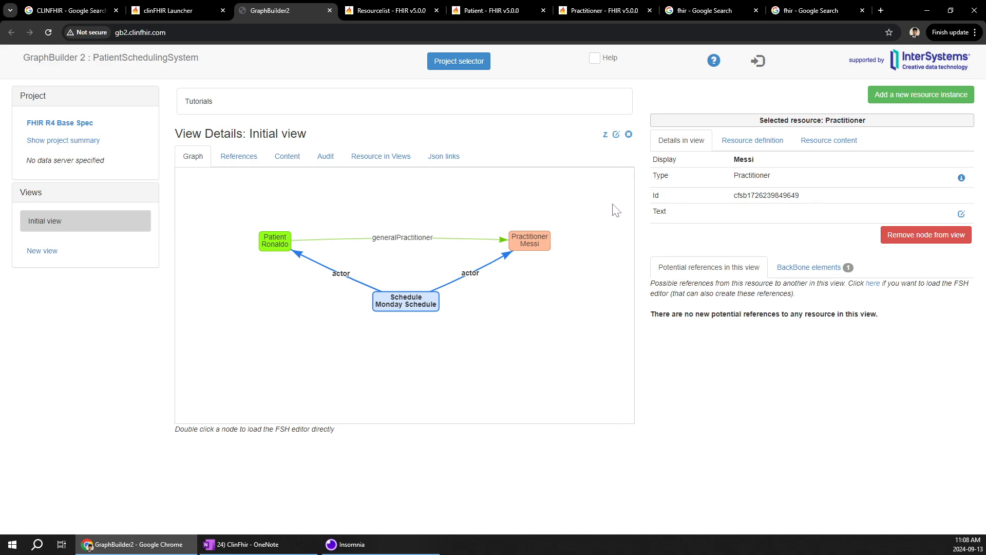
scroll(576, 294, "up", 2)
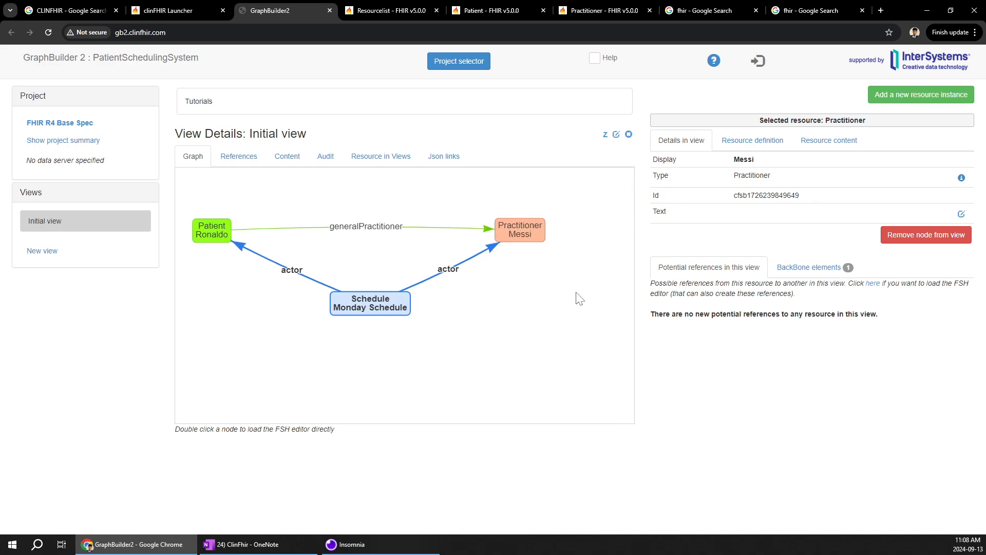
scroll(370, 276, "down", 2)
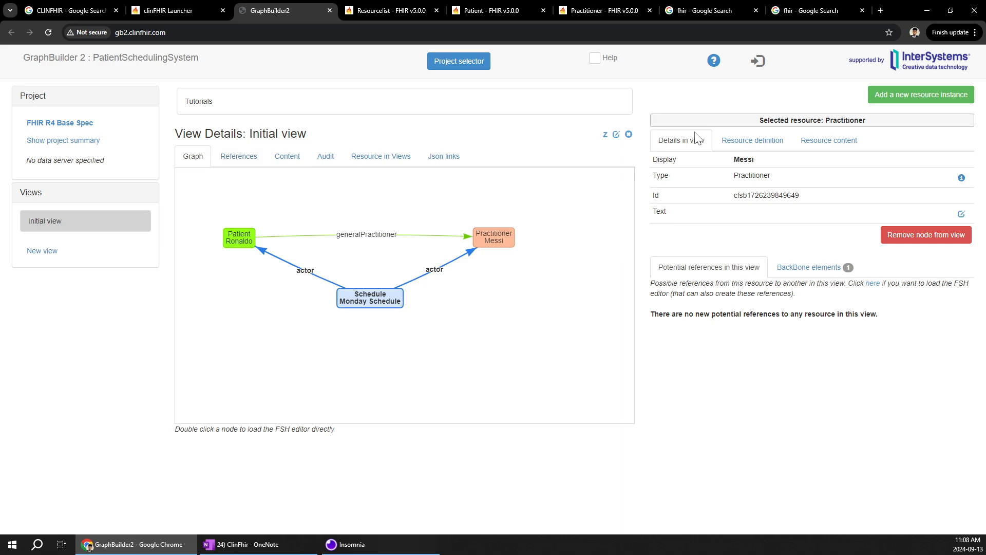
Step: Add a second Patient resource with the display name Scahin and place its node below and to the left of Monday Schedule
left_click(918, 104)
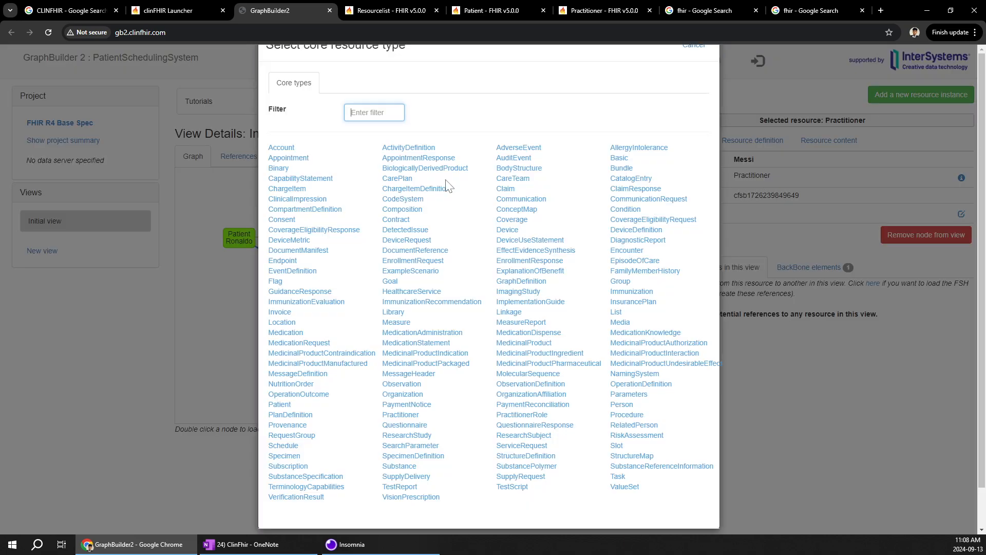
type("pat")
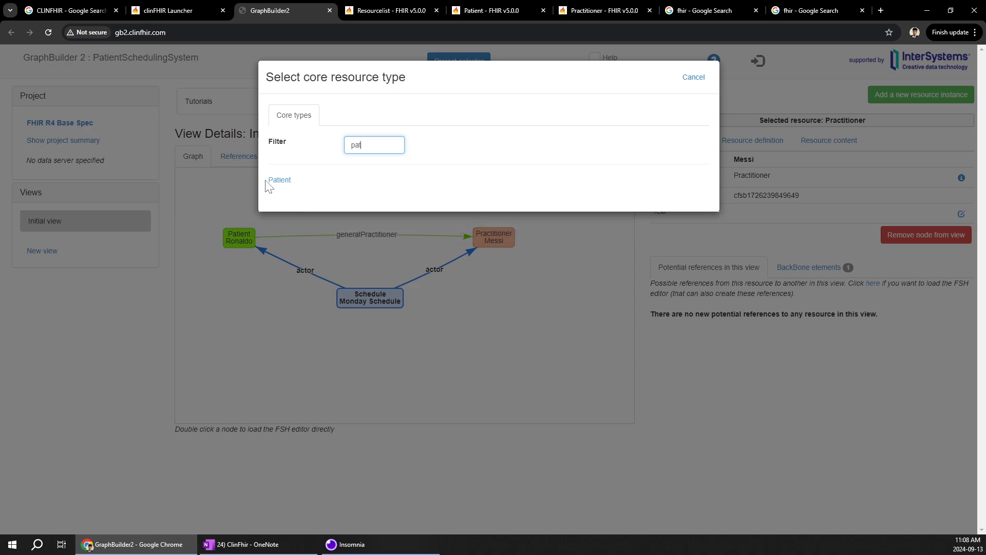
left_click(276, 182)
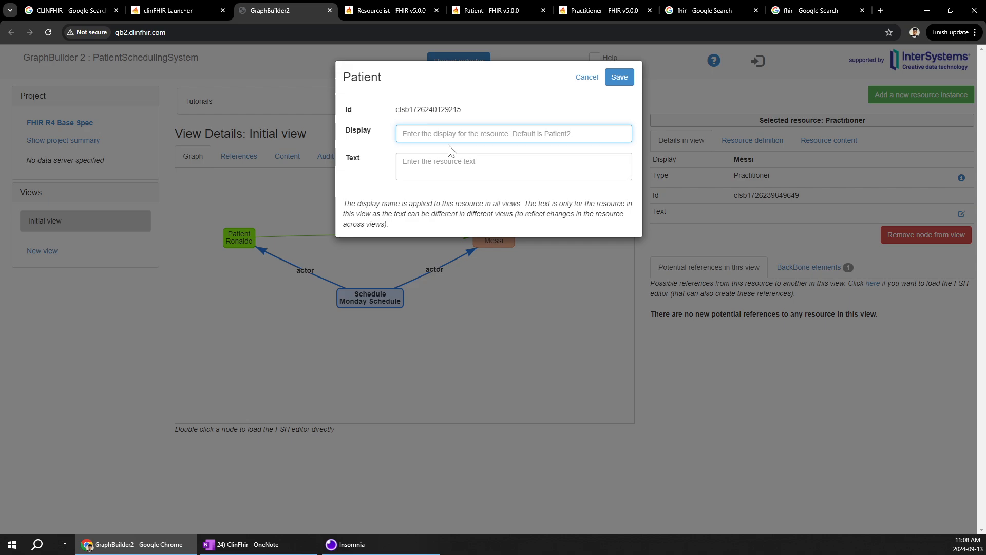
type("Scahin")
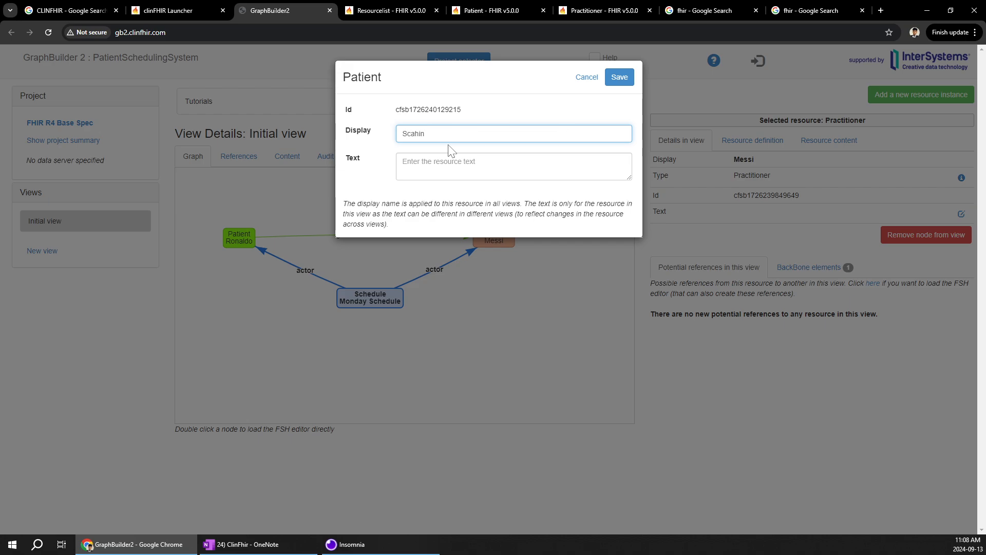
left_click(620, 77)
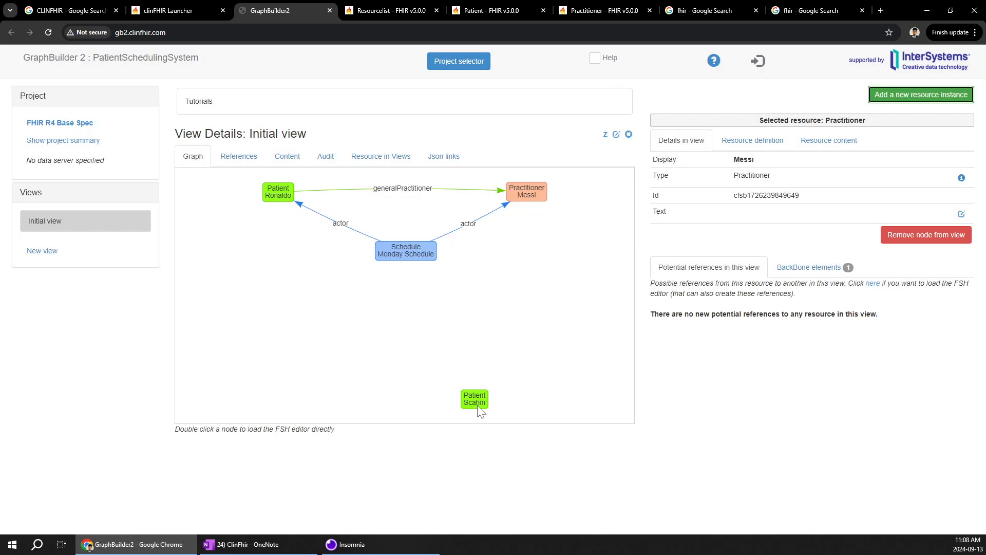
left_click_drag(478, 409, 332, 354)
Step: Add the actor reference from Monday Schedule to Patient Scahin, checking the Scahin node's potential references
left_click(314, 354)
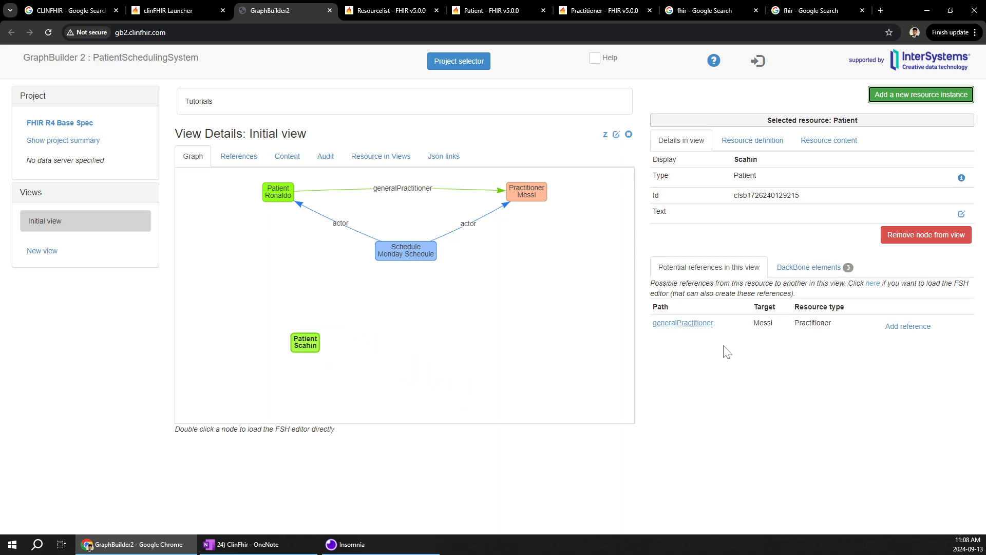
mouse_move(713, 333)
left_click(419, 257)
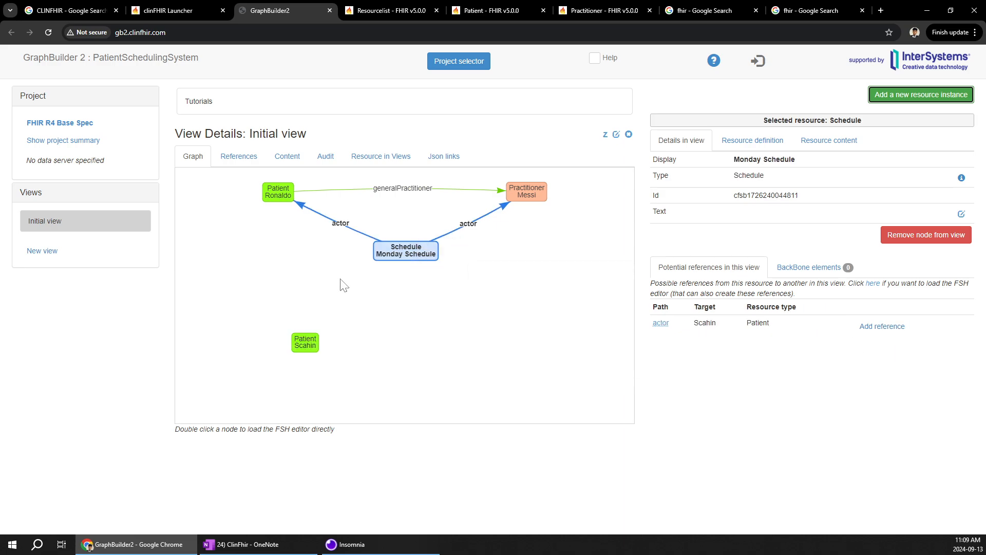
left_click(891, 328)
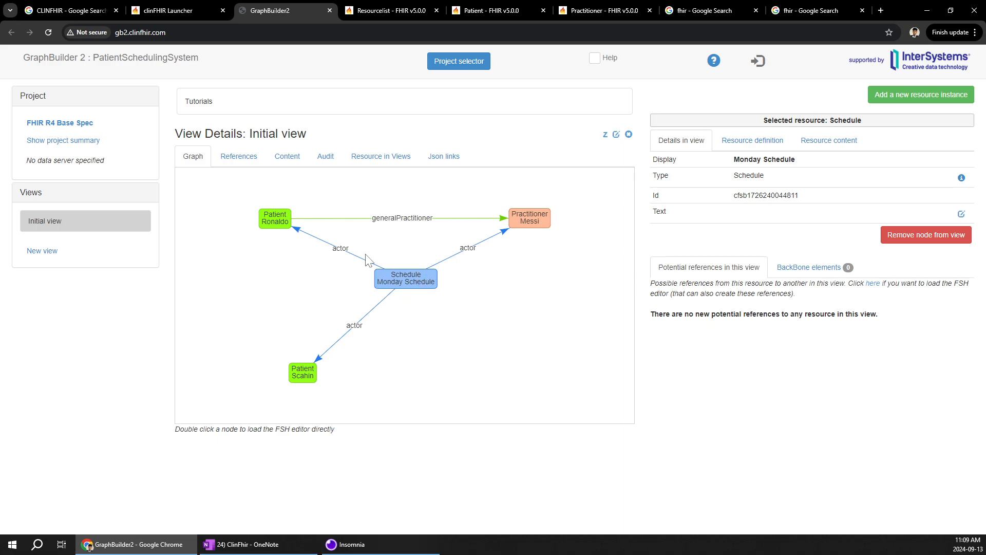
left_click(304, 377)
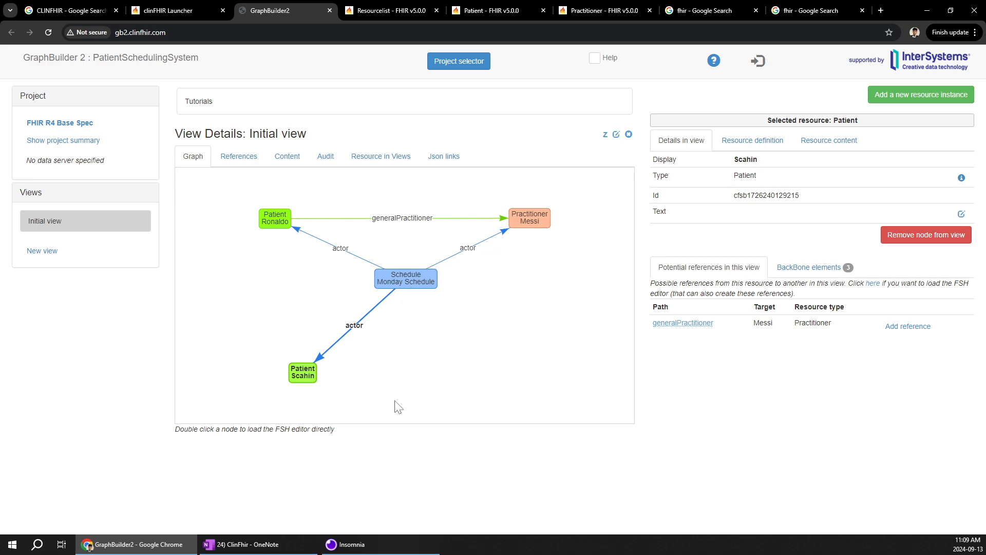
Step: Switch to the ClinFhir page in OneNote and fill the table row below Scheduling with Sachin and Monday 9- 10 AM
left_click(272, 544)
scroll(374, 414, "down", 15)
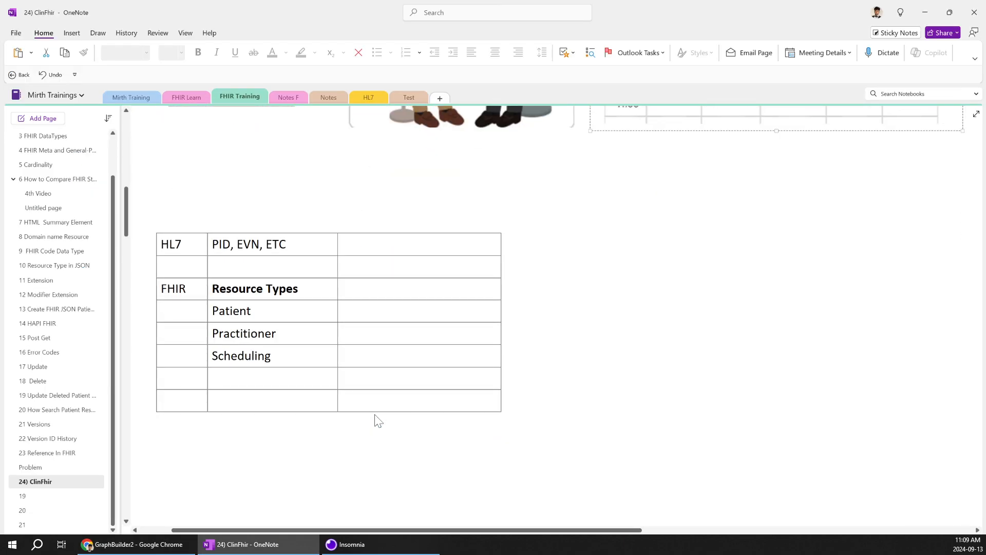
left_click(211, 213)
type("Sachin")
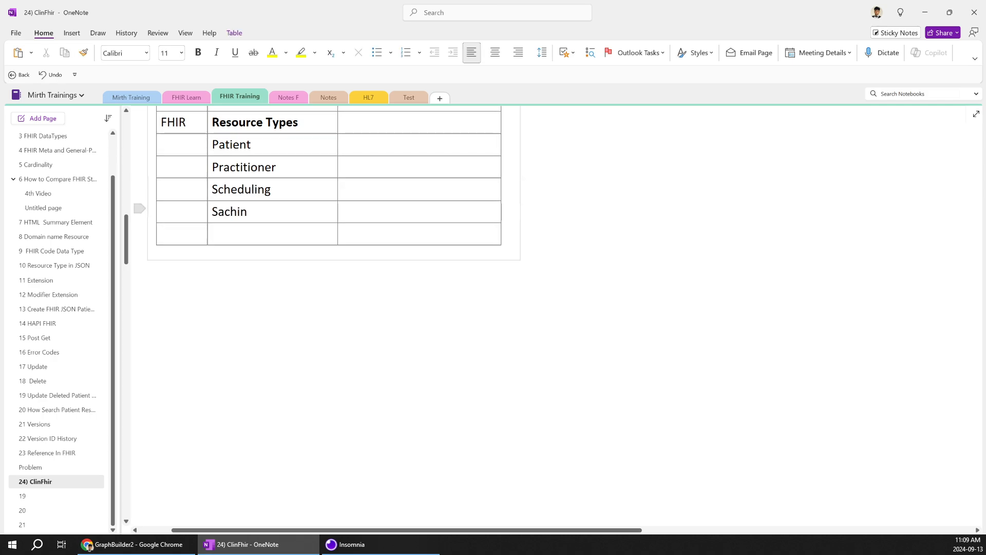
key("Tab")
type("MOnday")
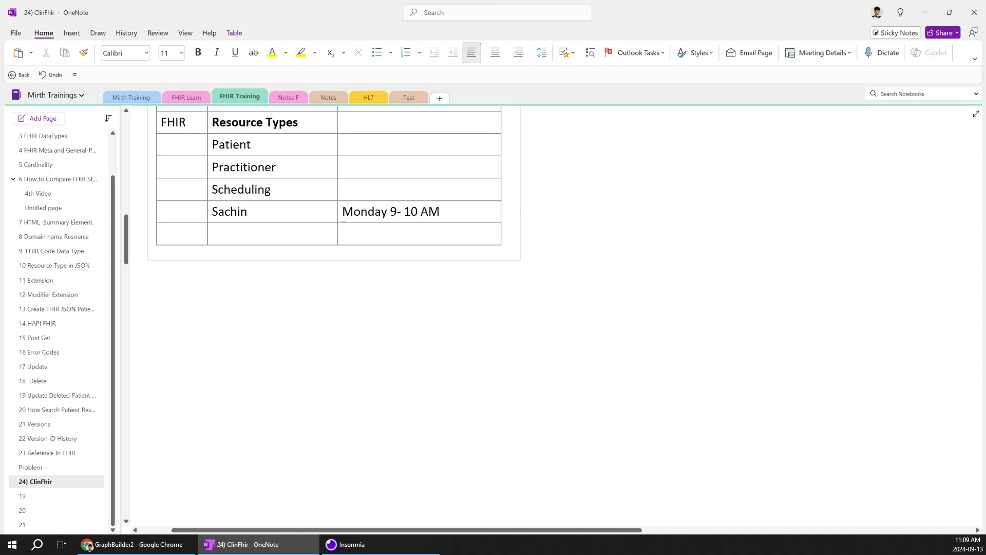
Step: Check the Monday Schedule node's actor links in GraphBuilder, and return to OneNote to enter Ronaldo in the row below Sachin
left_click(139, 547)
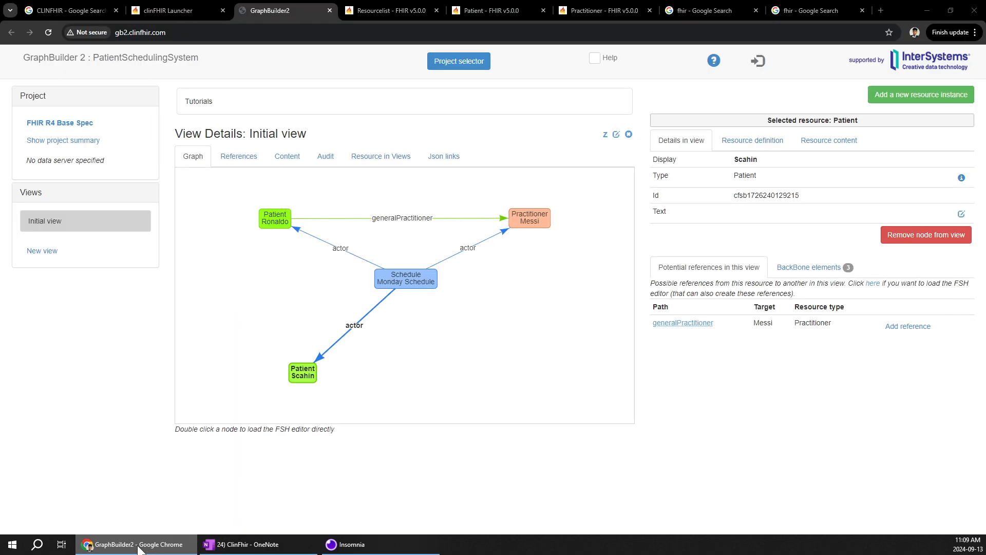
left_click(406, 279)
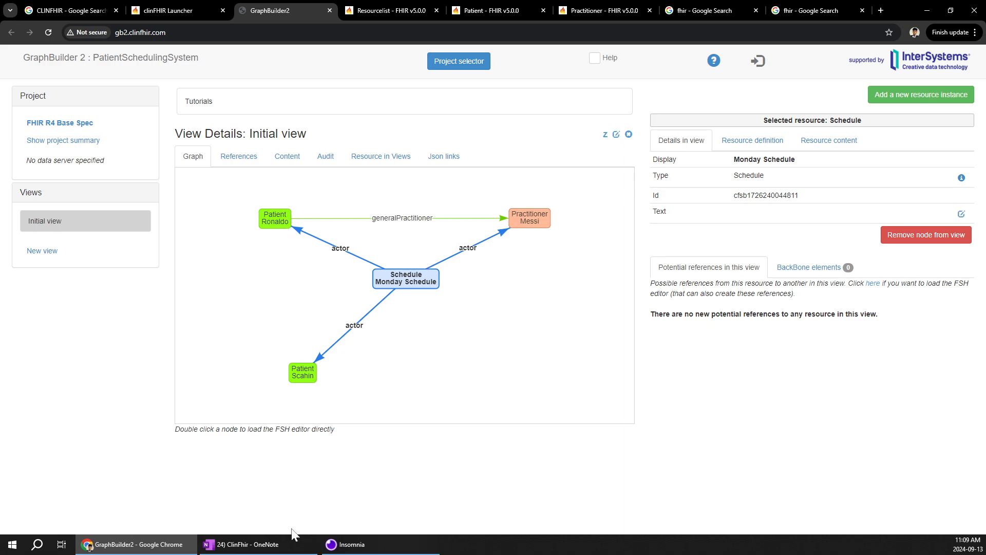
left_click(256, 544)
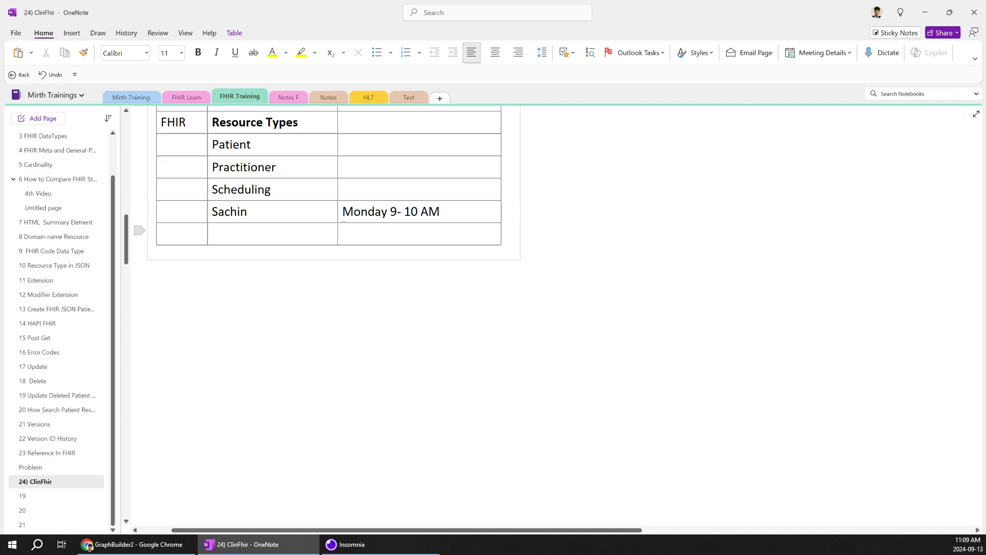
type("rON")
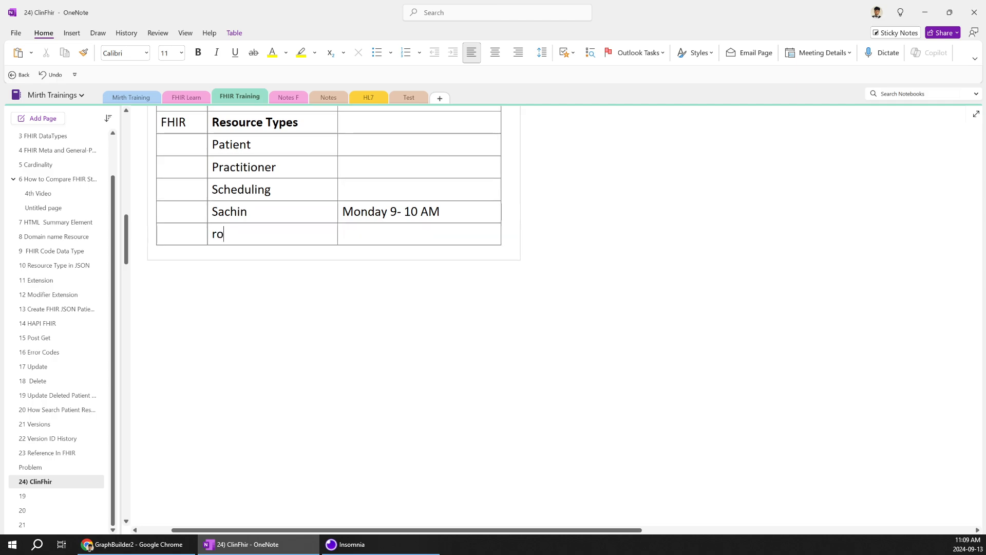
type("aldo")
key("Tab")
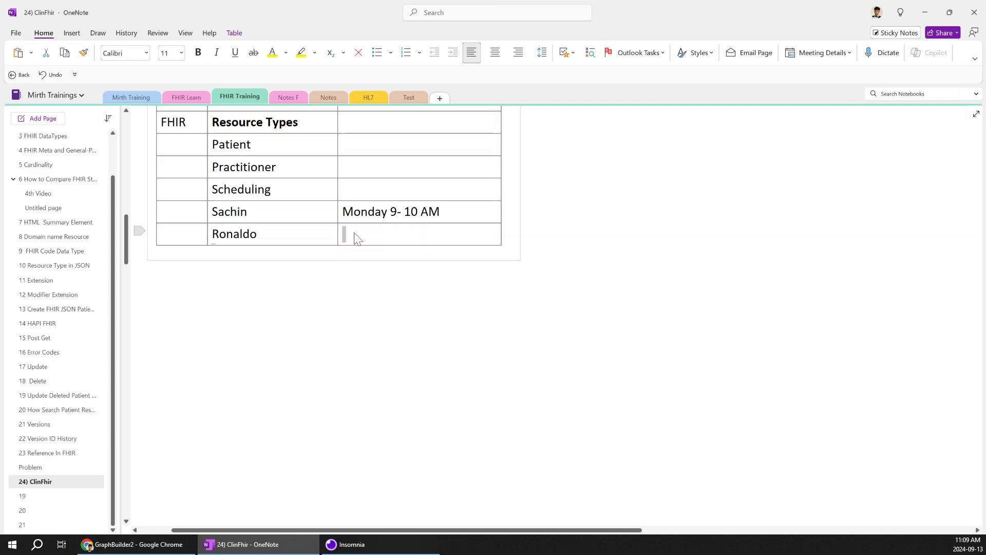
Step: Copy Sachin's Monday time slot into the Ronaldo row and change it to Monday 10- 11 AM
left_click_drag(441, 211, 342, 211)
key("ctrl+c")
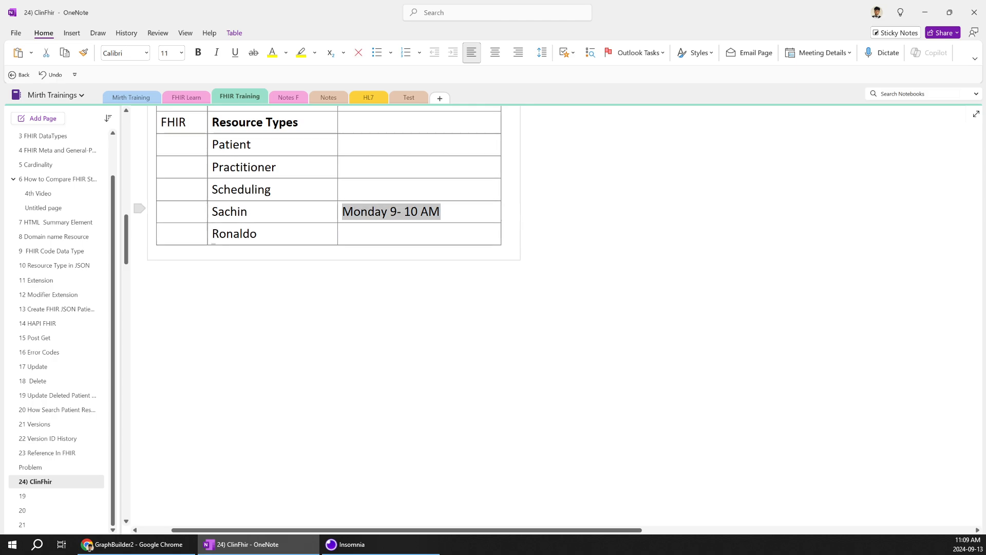
left_click(447, 234)
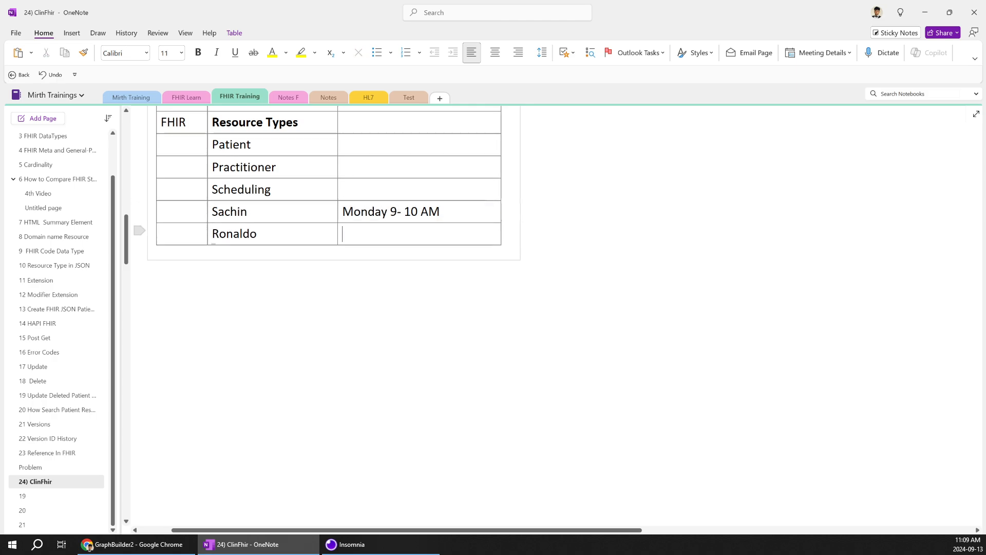
key("ctrl+v")
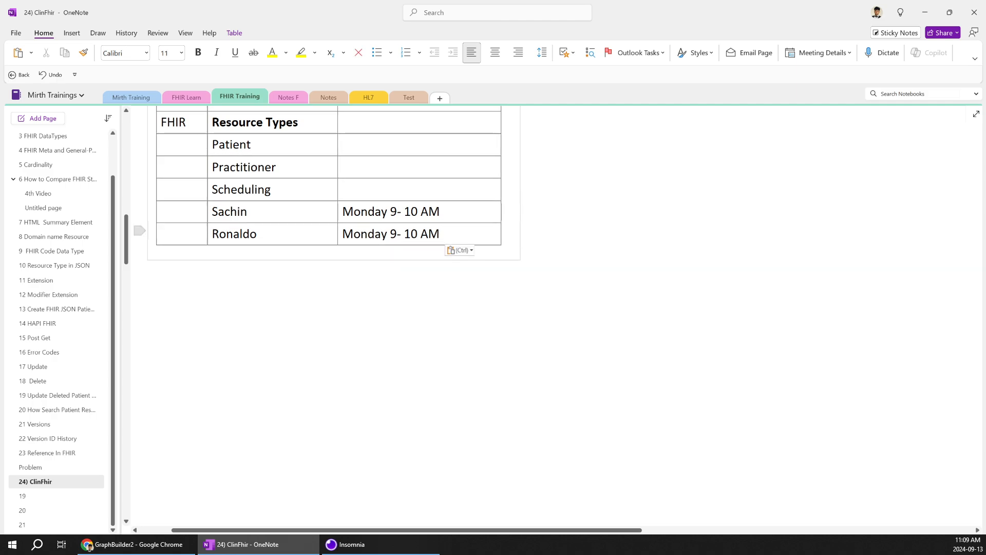
key("BackSpace")
key("BackSpace")
key("BackSpace")
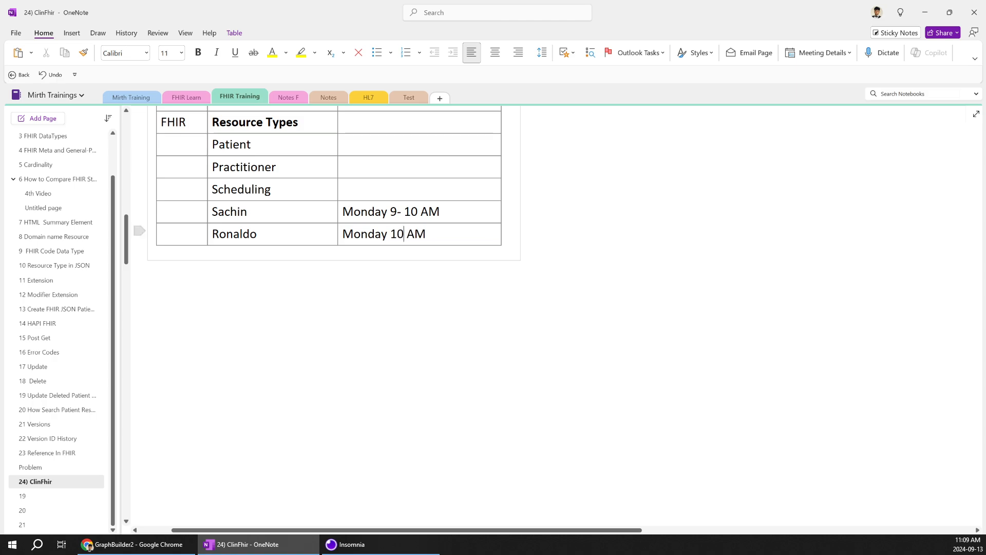
key("Right")
key("Right")
type("- 11")
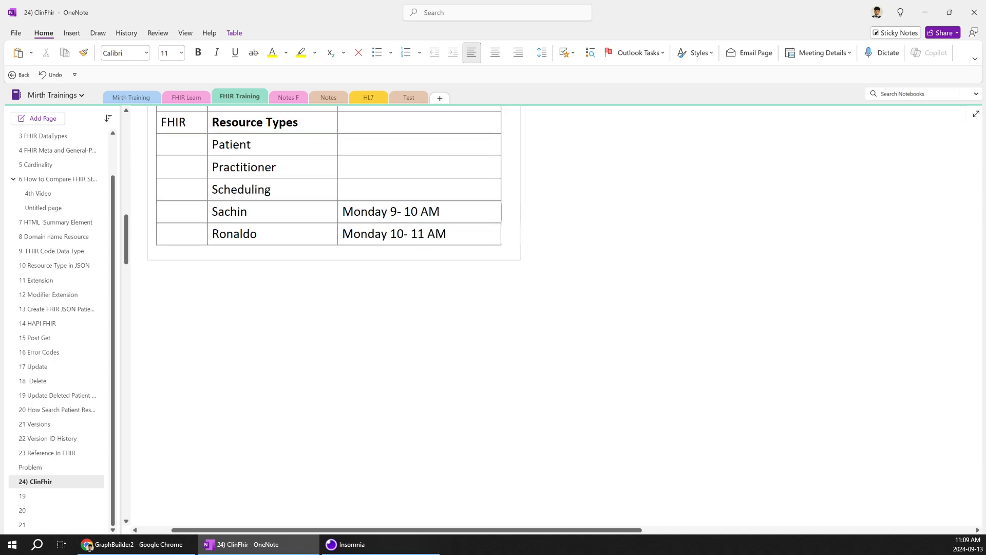
Step: Switch to GraphBuilder, add the generalPractitioner reference from Patient Scahin to Practitioner Messi, and shift the Monday Schedule node slightly left
key("alt+Tab")
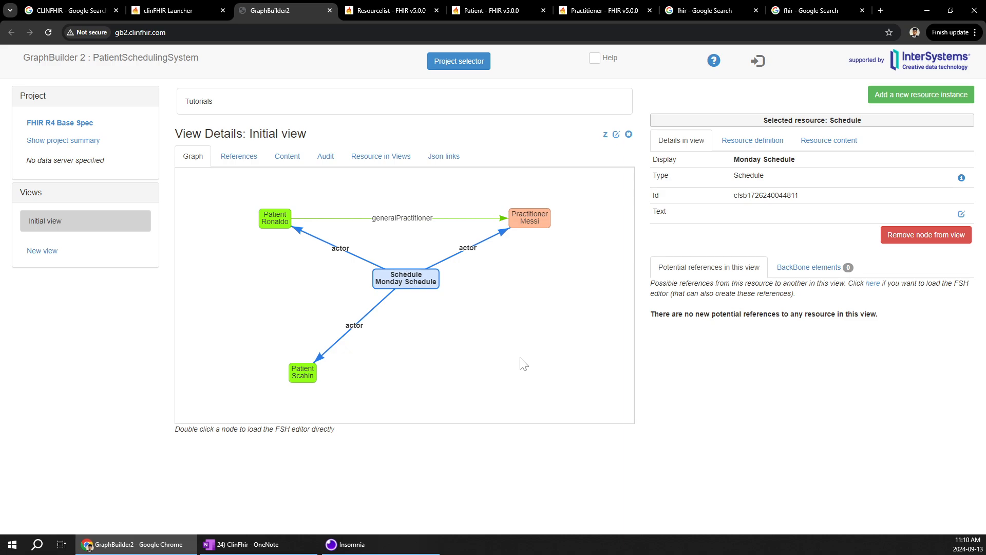
left_click_drag(254, 195, 235, 208)
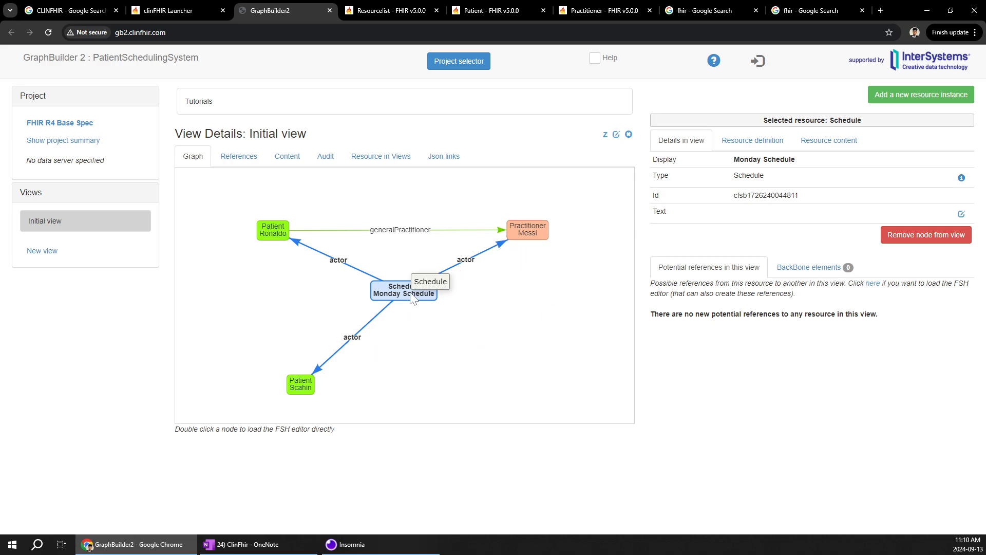
left_click(308, 383)
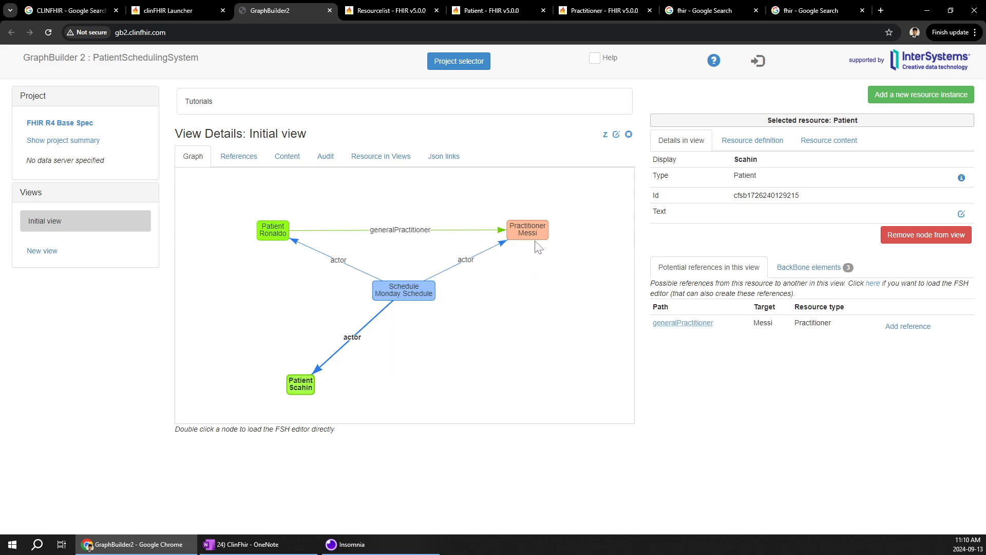
left_click(907, 326)
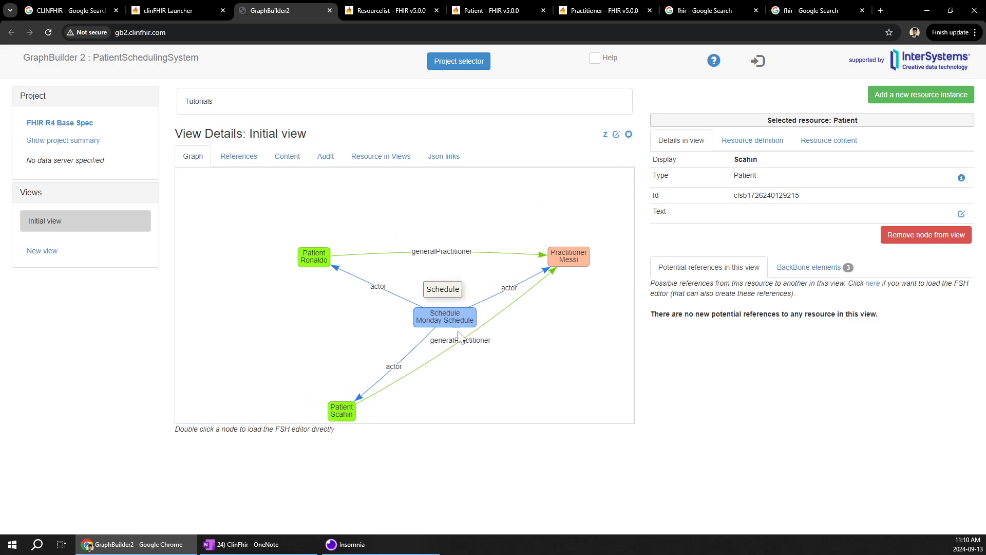
left_click_drag(411, 266, 380, 266)
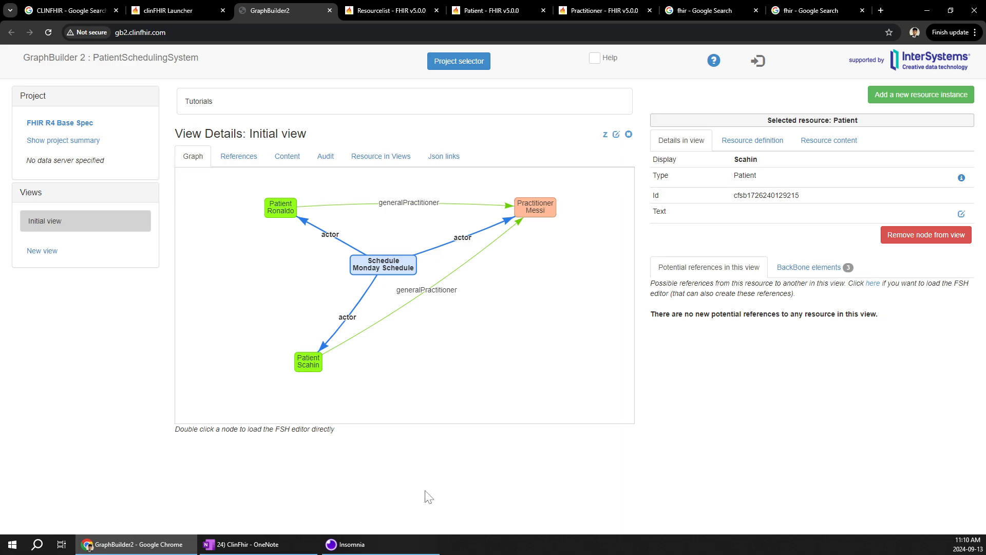
Step: Switch to Insomnia to check the PATCH request and the POST request's JSON body, and return to GraphBuilder
left_click(351, 543)
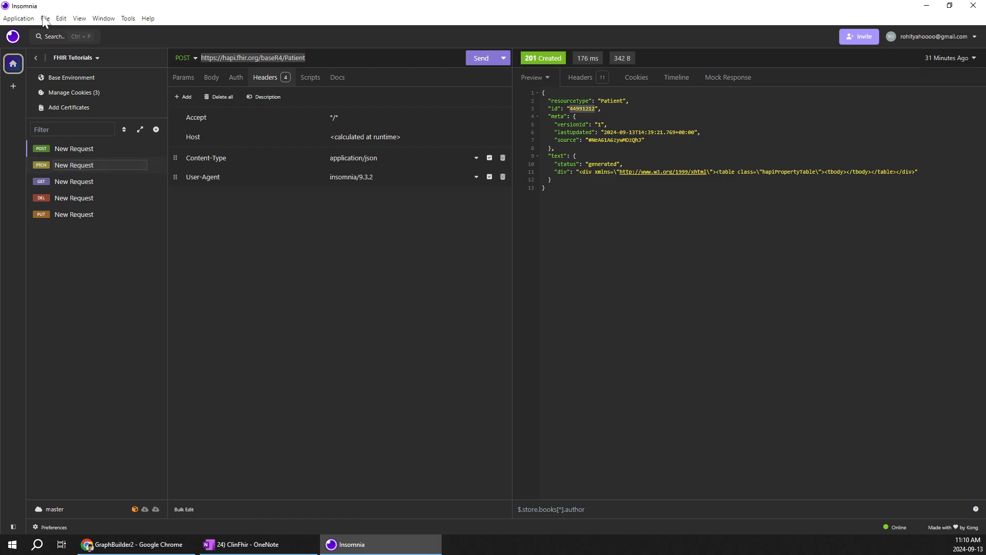
left_click(74, 165)
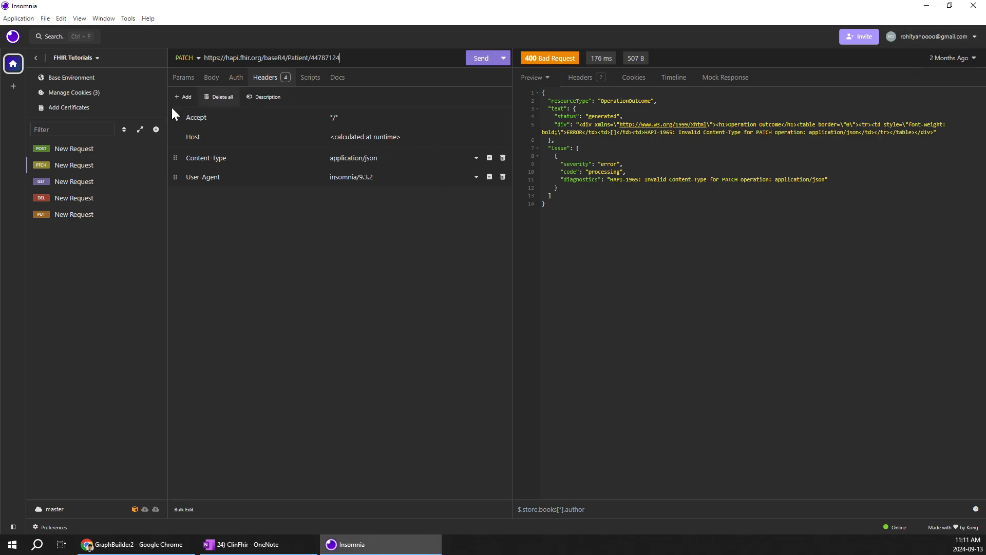
left_click(62, 152)
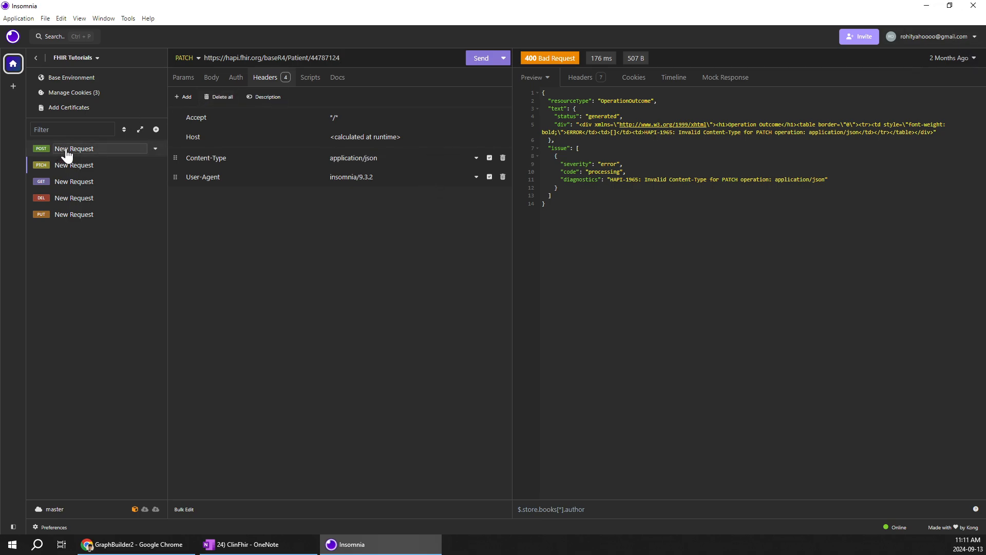
left_click(211, 77)
left_click_drag(206, 420, 199, 144)
left_click(927, 5)
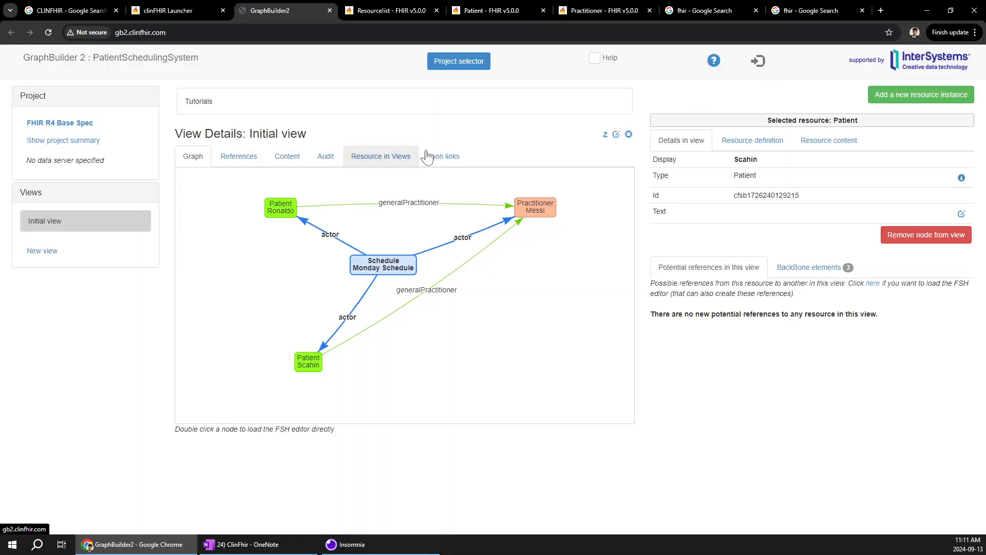
Step: Examine the JSON links of the Initial view, including the id of the practitioner node, and return to the graph
left_click(443, 159)
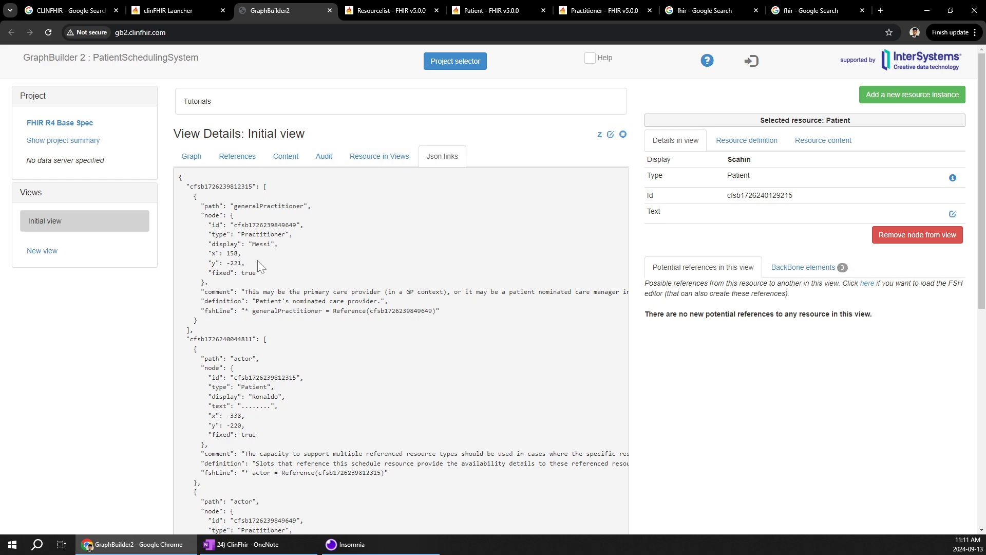
scroll(272, 407, "down", 7)
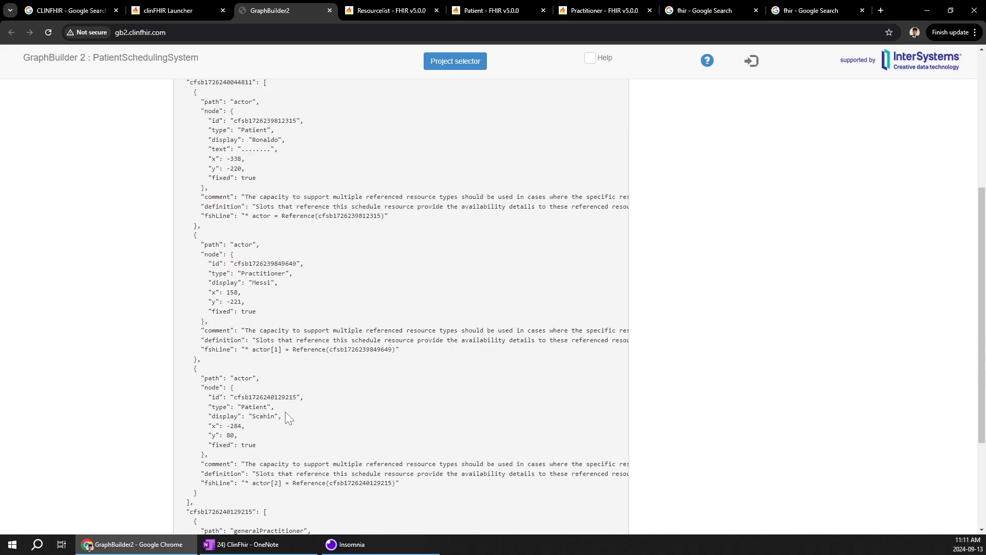
scroll(285, 421, "down", 1)
scroll(363, 329, "up", 10)
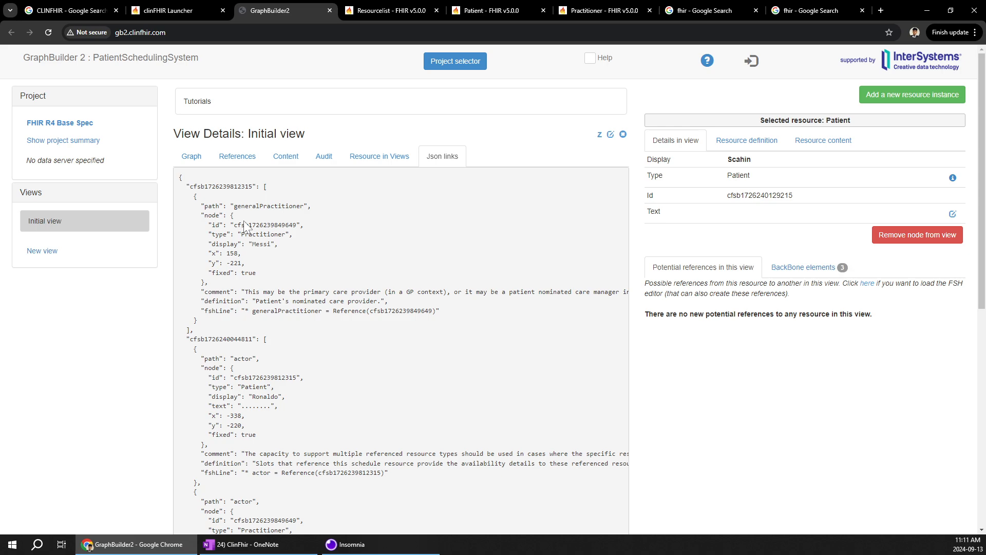
left_click_drag(236, 225, 306, 225)
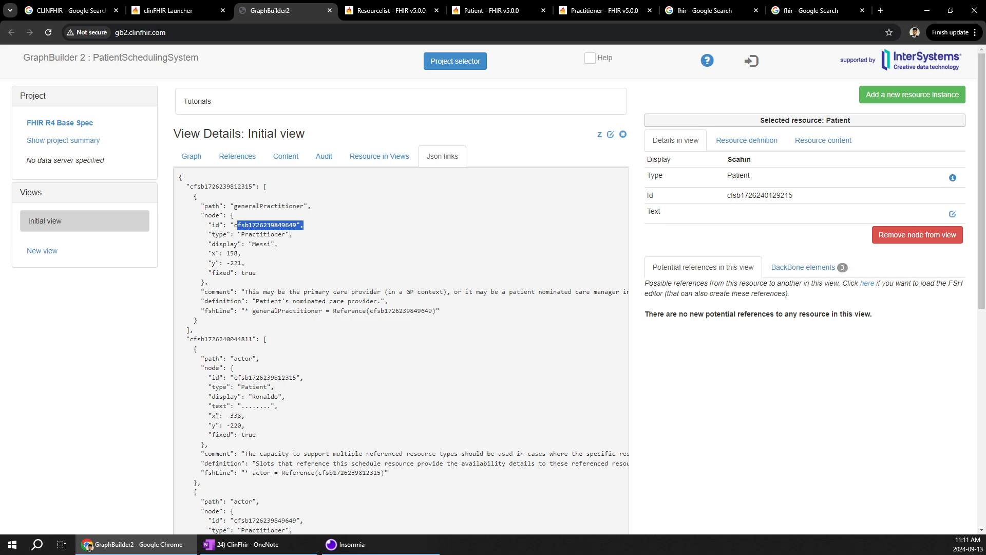
left_click(188, 160)
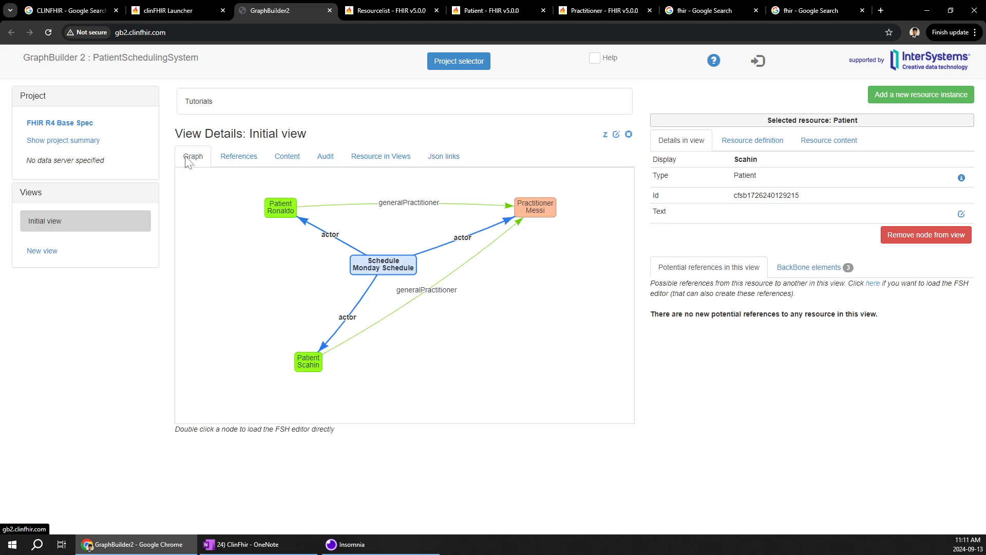
Step: Review the view's references list, the JSON content of Scahin and Monday Schedule, and the remaining detail views
left_click(237, 162)
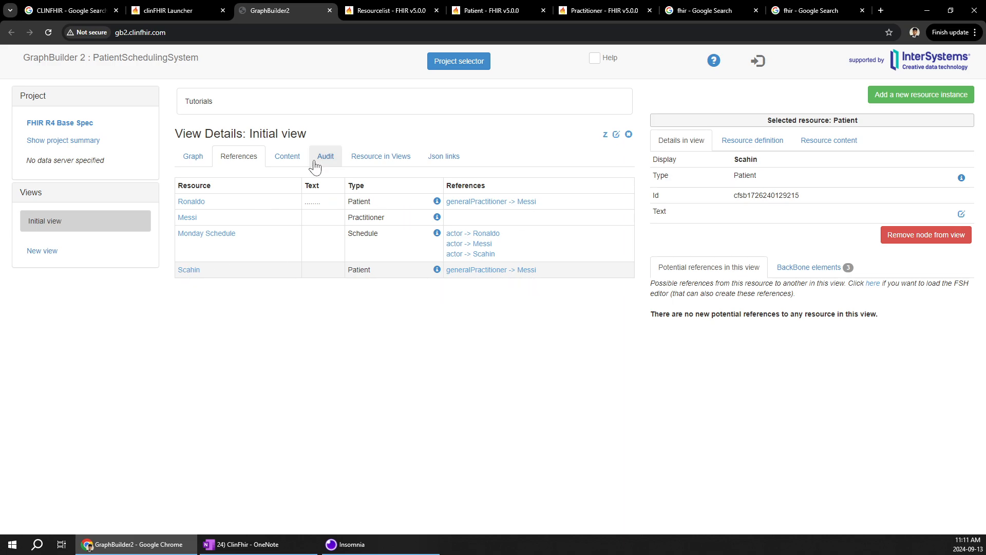
left_click(285, 162)
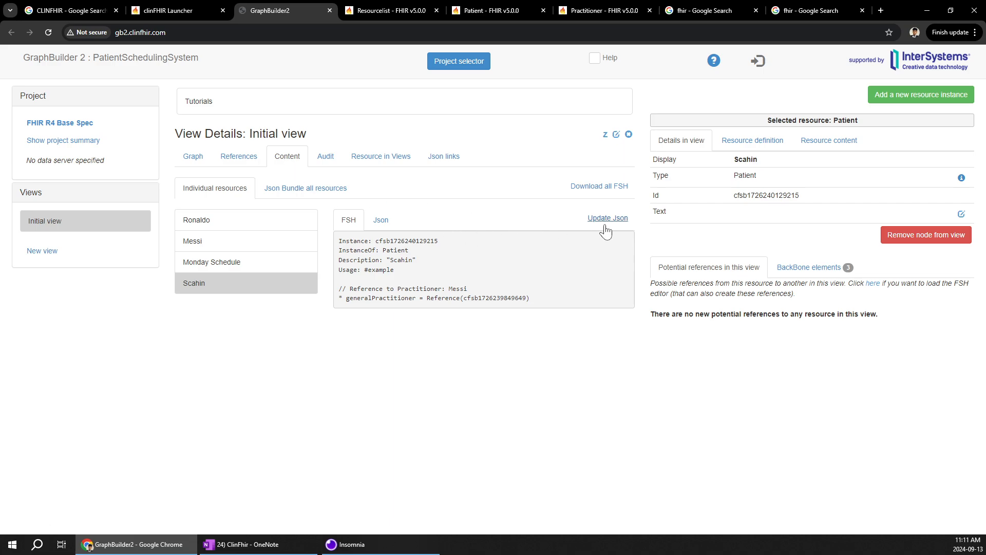
left_click(380, 222)
left_click(194, 157)
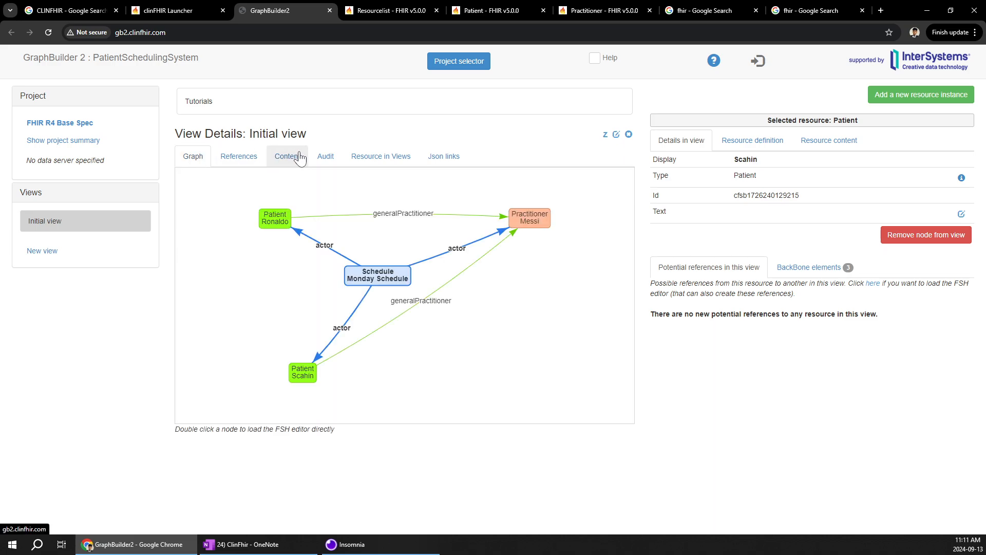
left_click(287, 156)
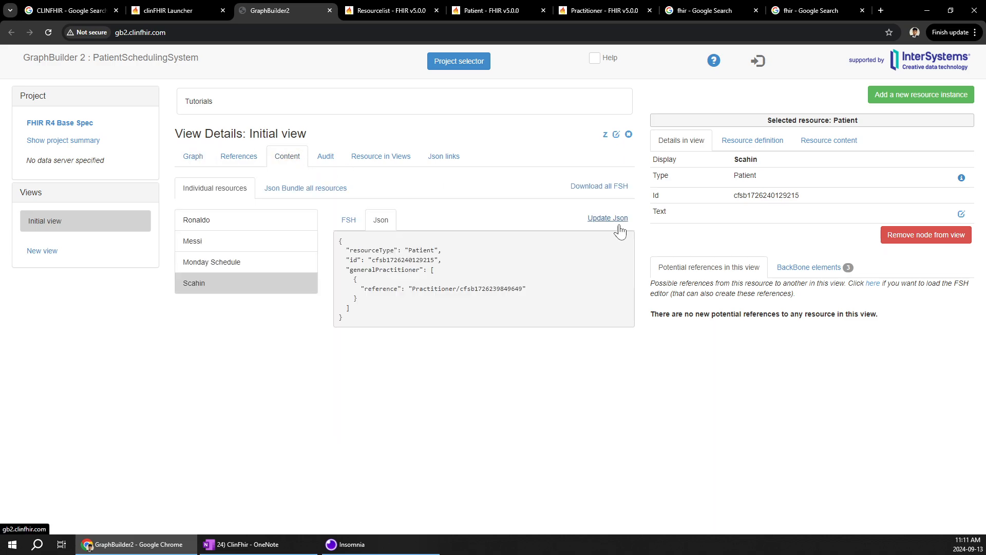
left_click(238, 263)
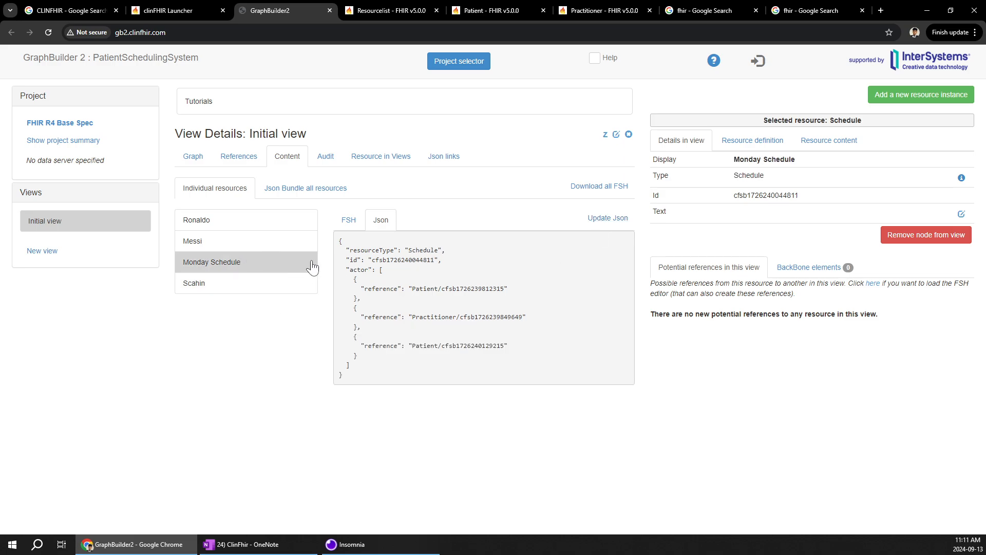
left_click(320, 159)
left_click(387, 160)
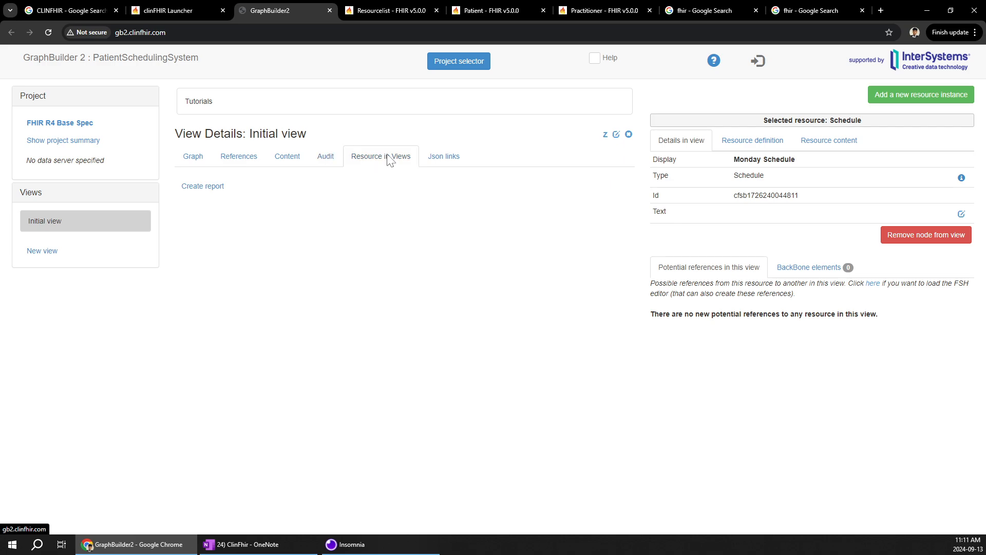
left_click(439, 162)
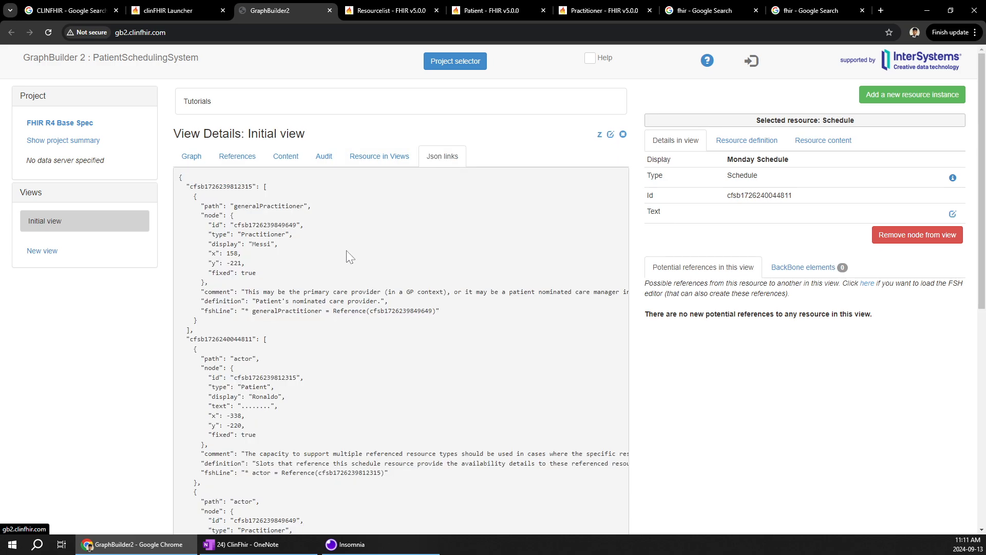
left_click(192, 156)
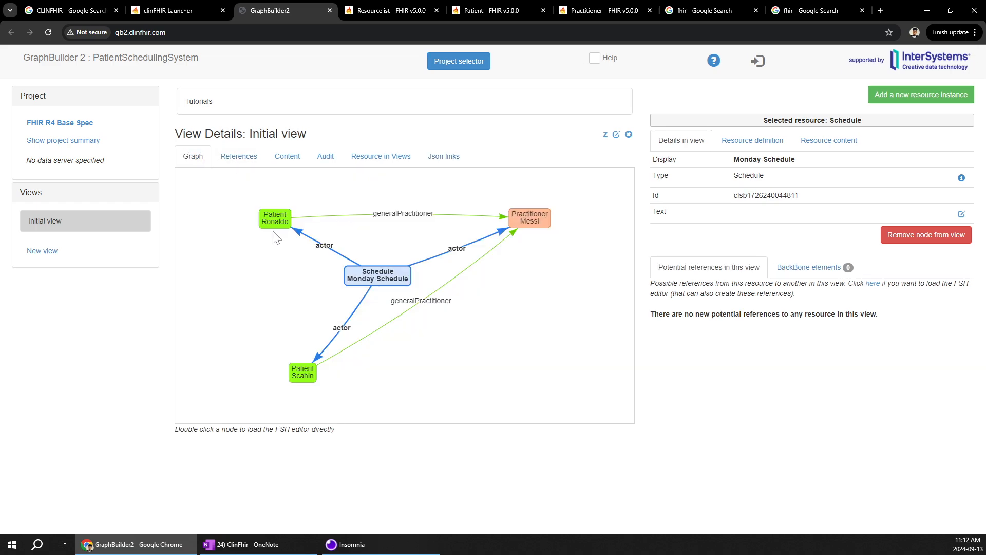
Step: Compare the references list with the actor entries in Monday Schedule's JSON and the generalPractitioner entry in Scahin's JSON
left_click(247, 170)
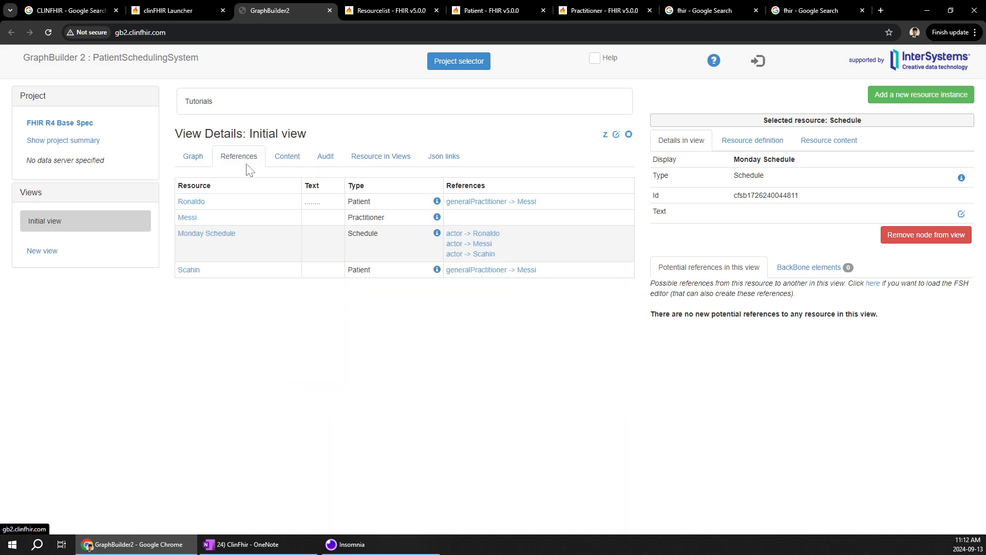
left_click(276, 164)
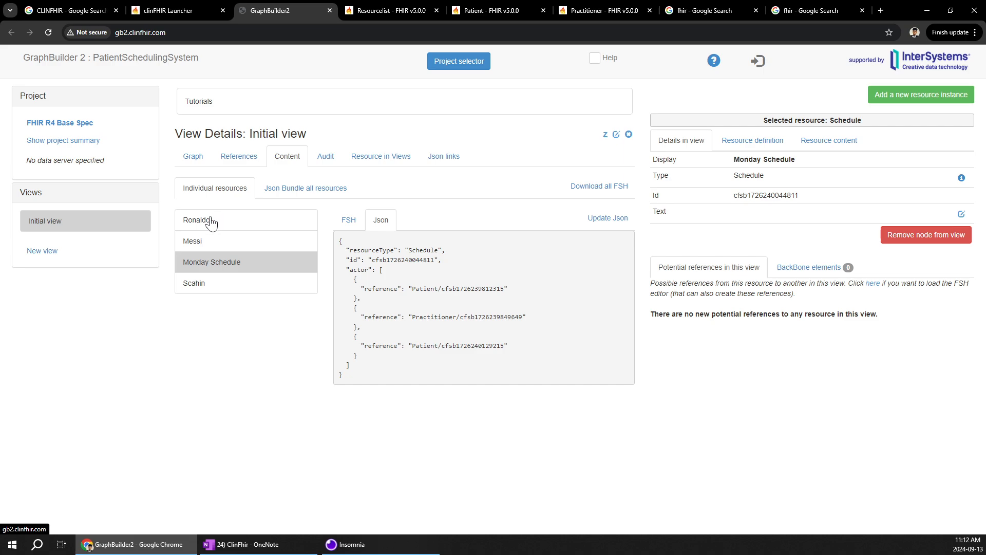
left_click_drag(339, 242, 368, 366)
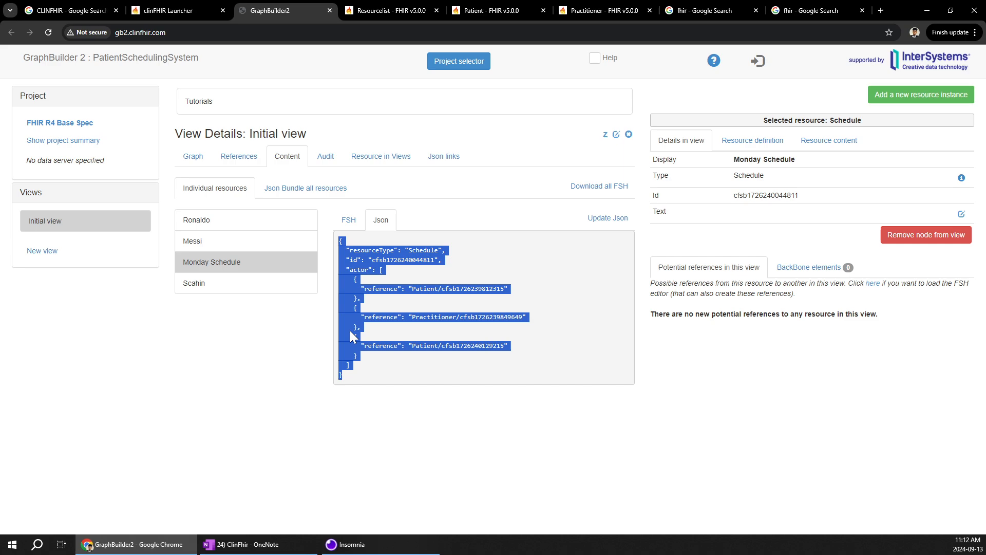
left_click(220, 287)
left_click_drag(378, 322, 382, 271)
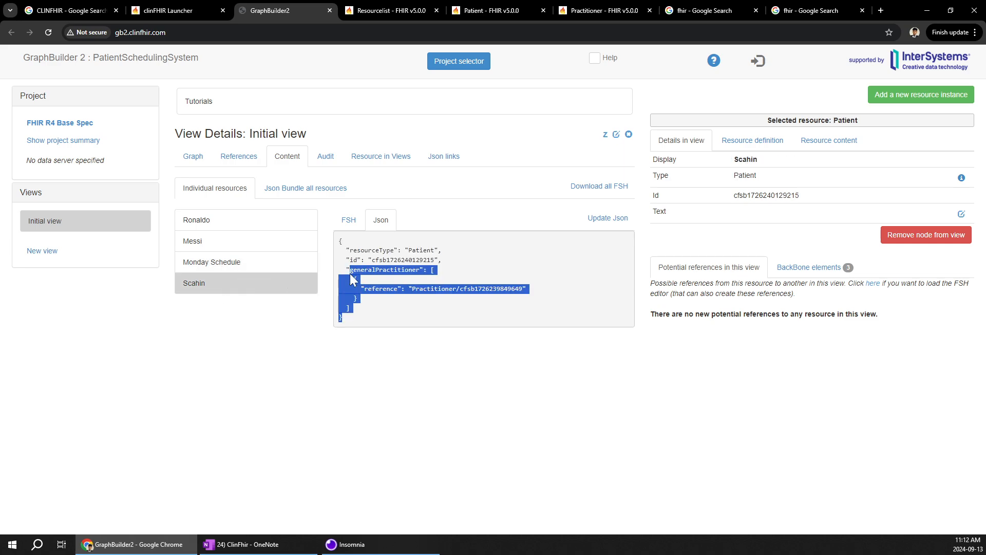
Step: Copy Ronaldo's JSON from the Initial view's content and replace the POST request body in Insomnia with it
left_click(204, 228)
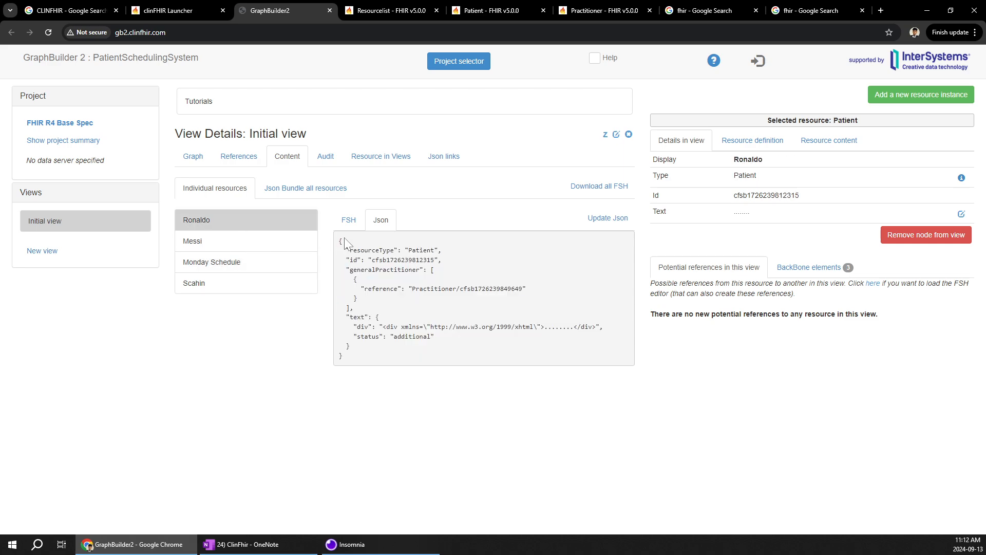
mouse_move(343, 237)
left_mouse_down()
mouse_move(357, 319)
mouse_move(374, 348)
mouse_move(363, 358)
mouse_move(333, 249)
left_mouse_up()
key("ctrl+c")
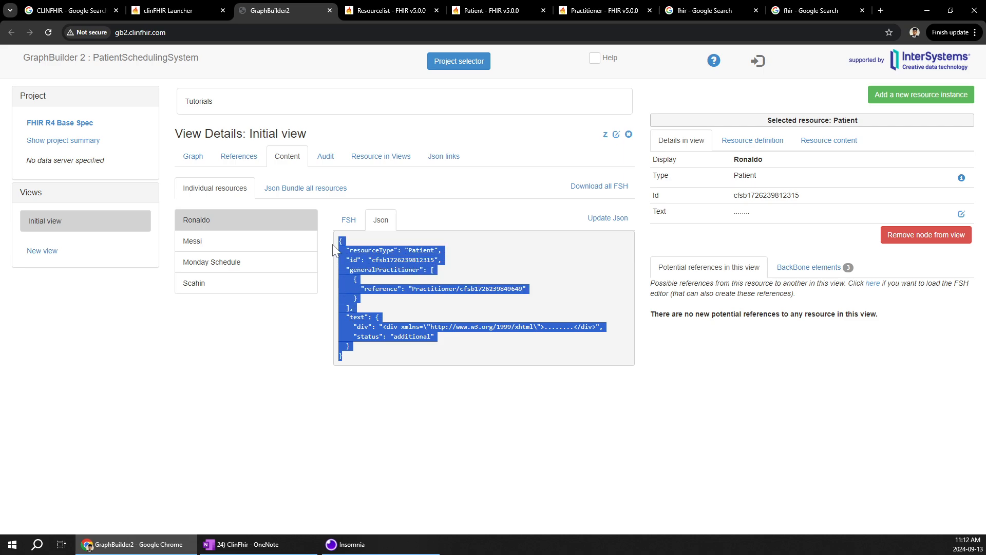
left_click(396, 540)
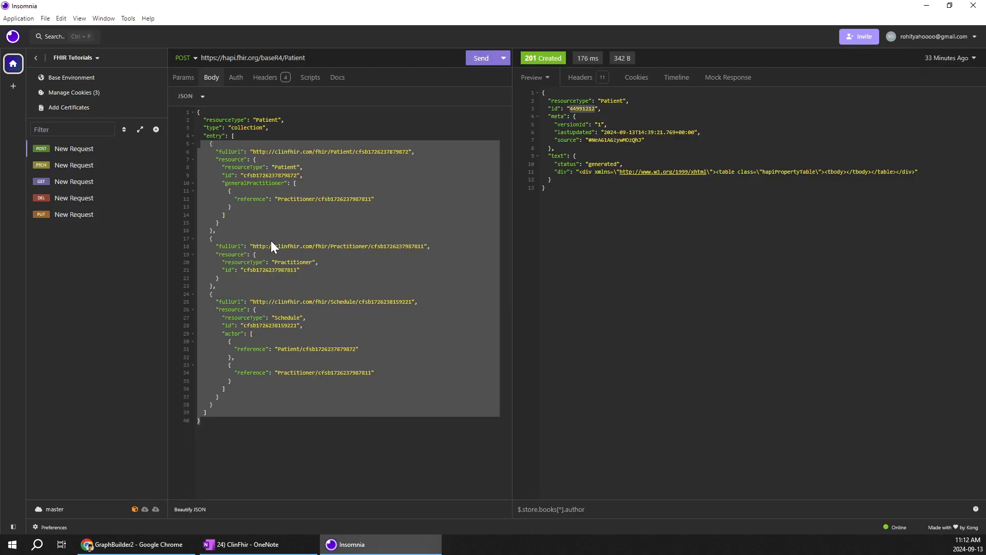
left_click(315, 301)
left_click_drag(202, 422, 192, 106)
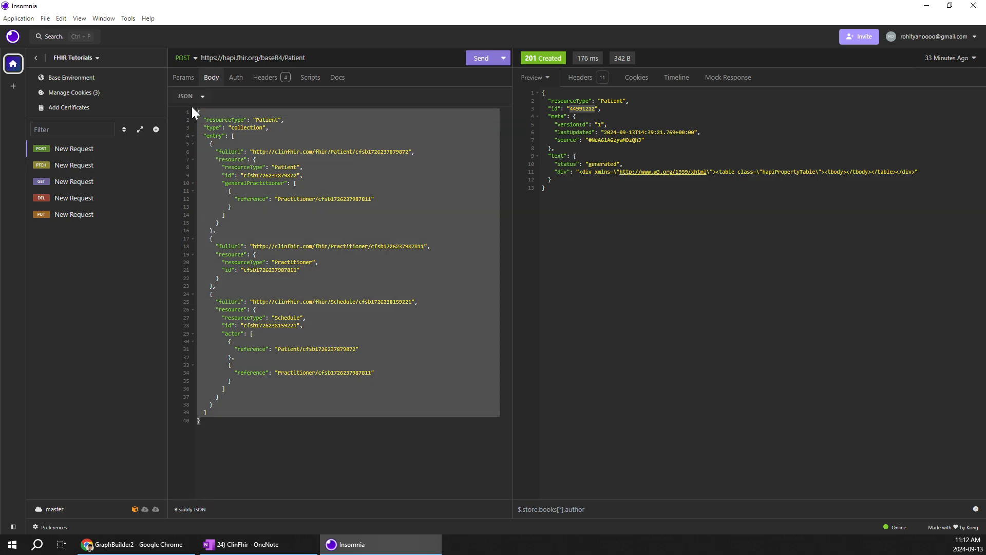
key("ctrl+v")
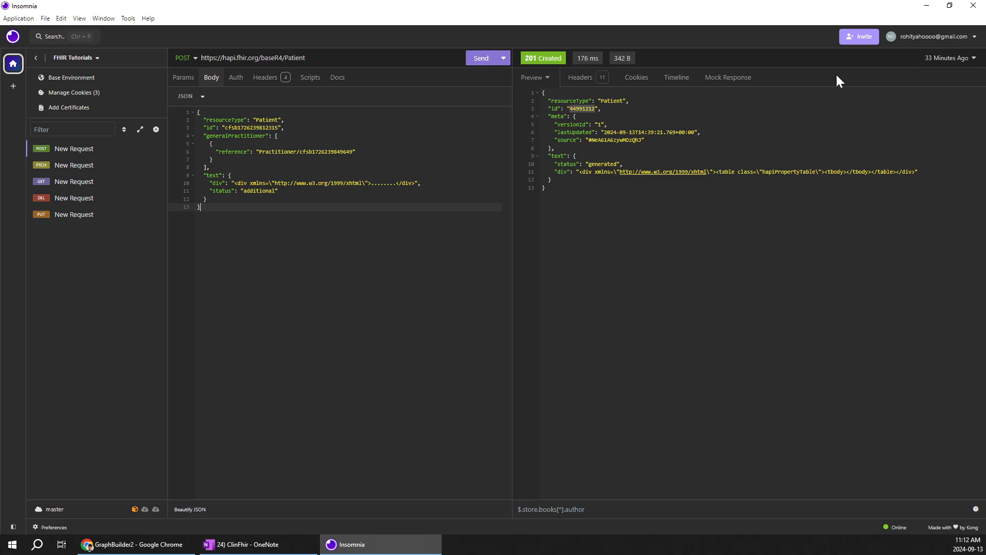
Step: Return to GraphBuilder, build the JSON bundle of all resources, and copy the whole bundle
left_click(927, 6)
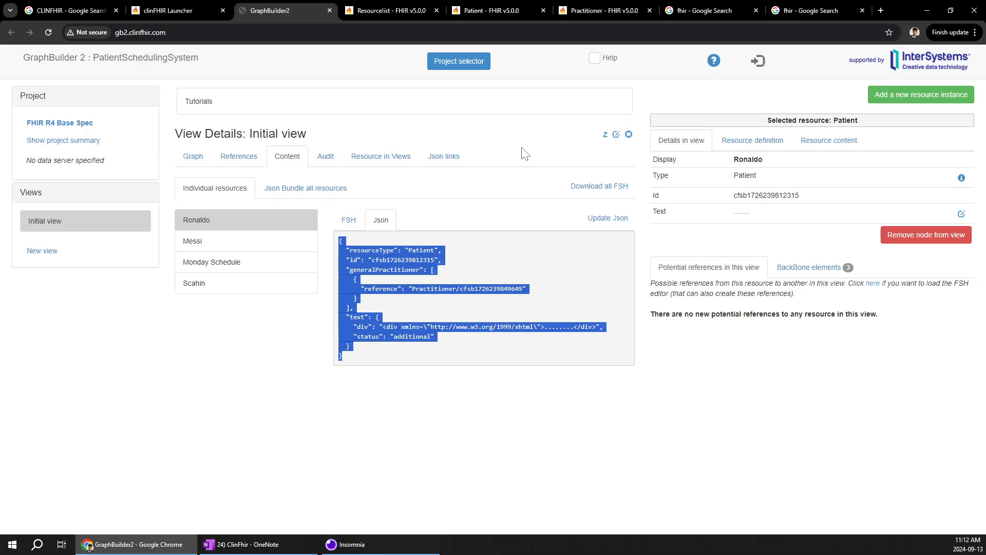
left_click(314, 195)
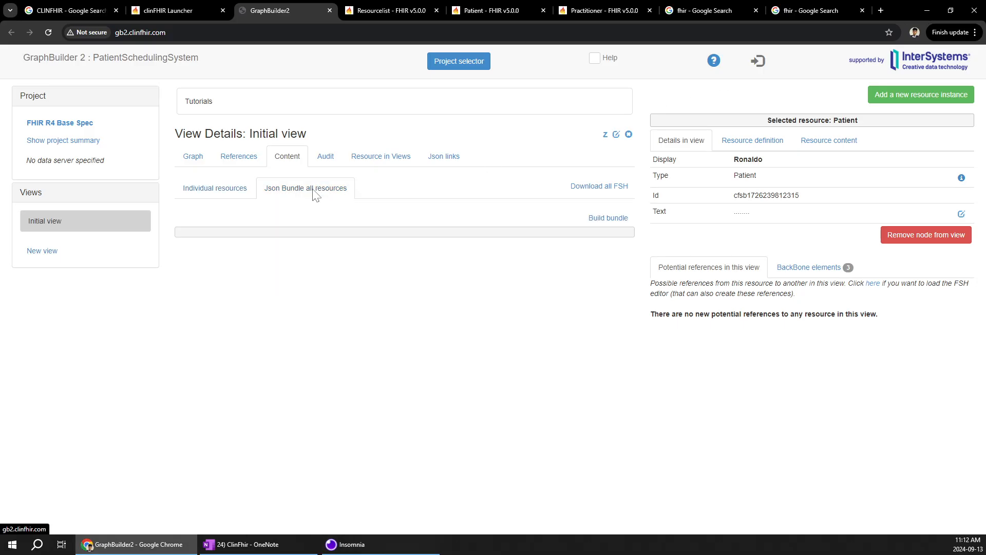
left_click(606, 218)
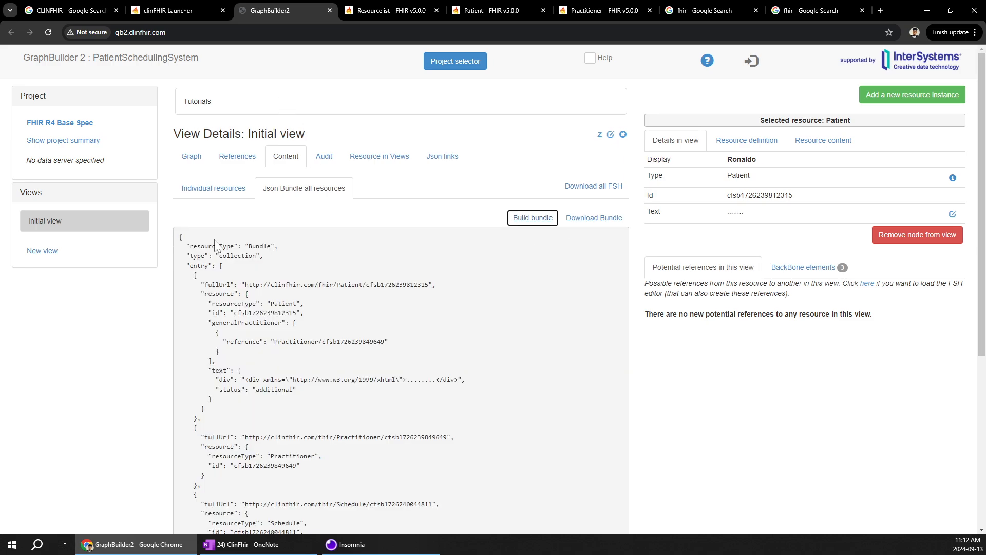
scroll(281, 317, "down", 5)
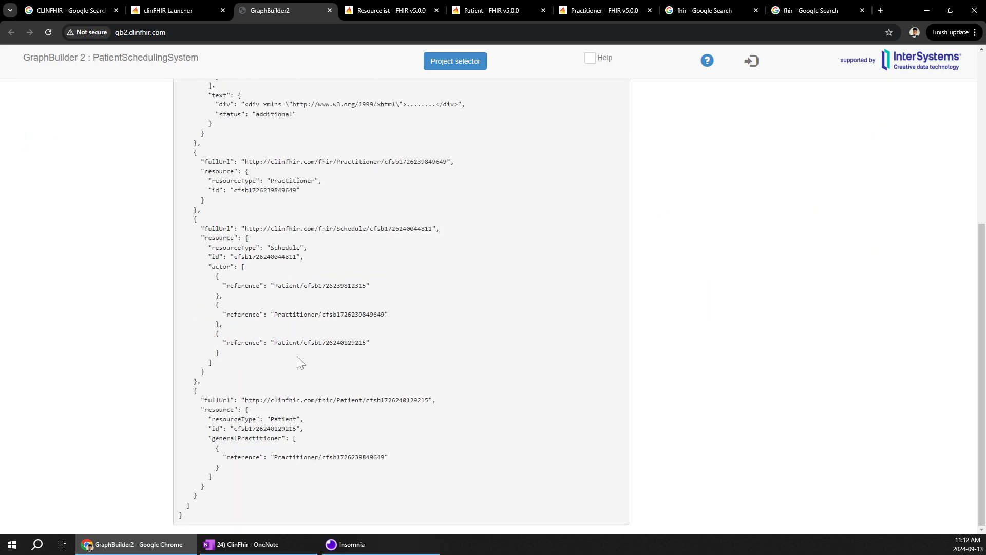
scroll(354, 380, "up", 5)
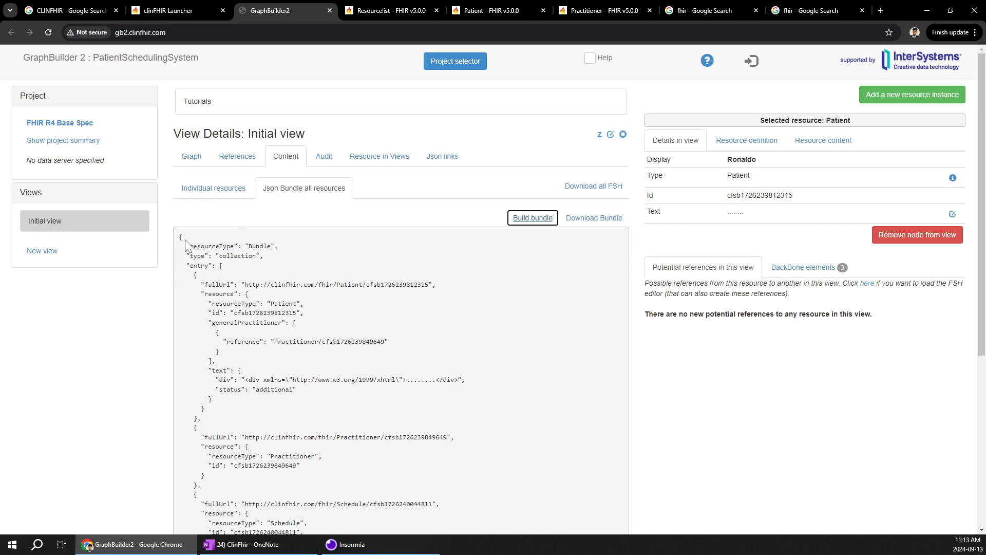
left_click_drag(179, 236, 182, 516)
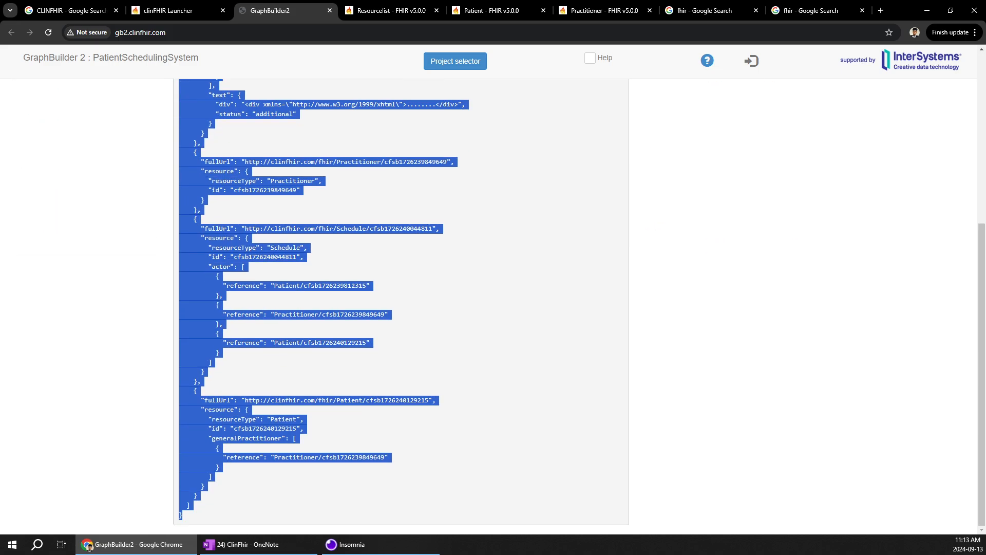
Step: Switch to Insomnia and clear the JSON body of the POST request
left_click(383, 543)
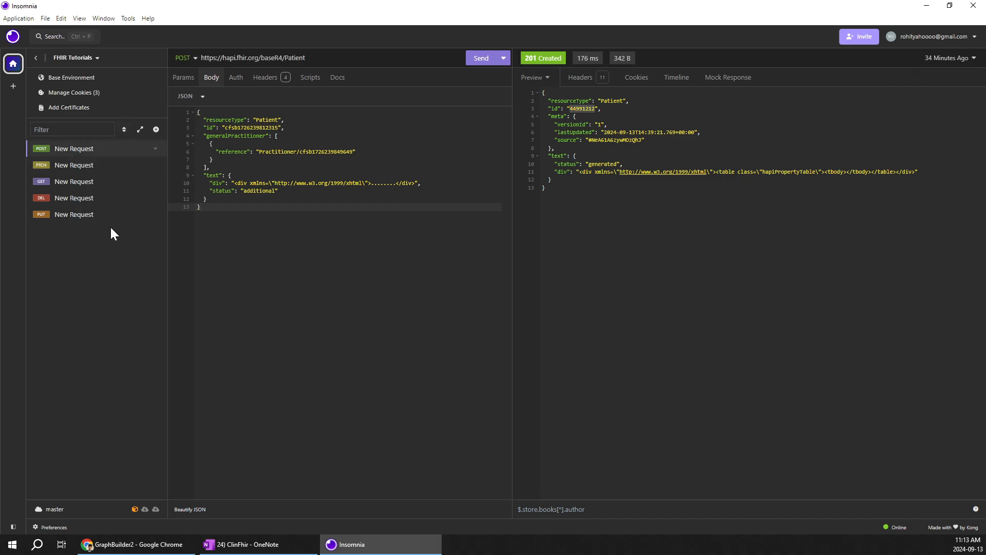
left_click(45, 149)
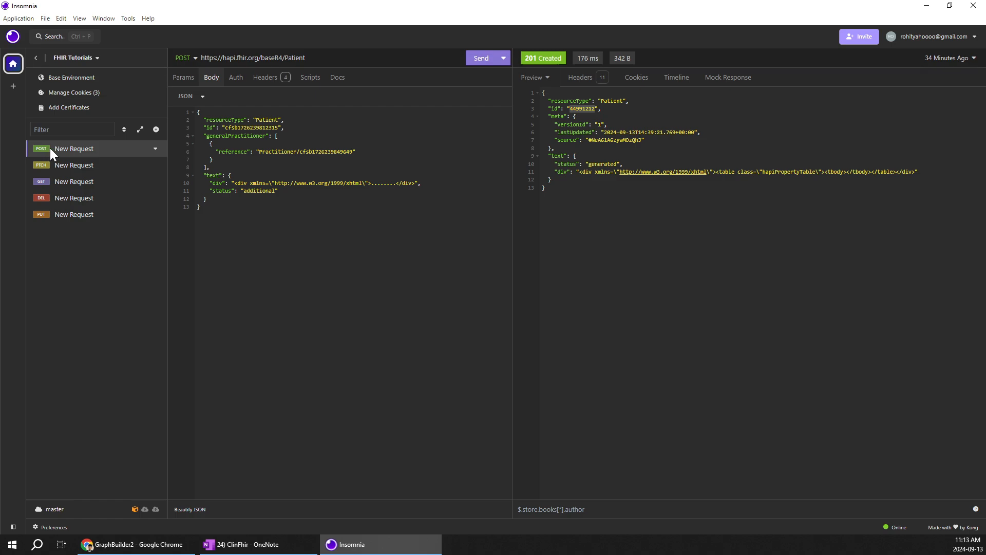
double_click(59, 149)
double_click(98, 147)
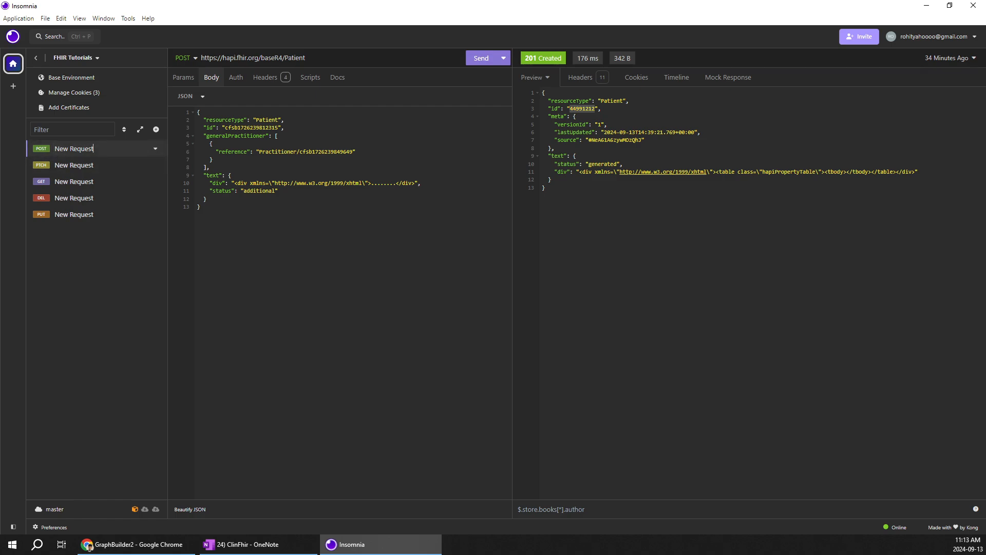
key("ctrl+a")
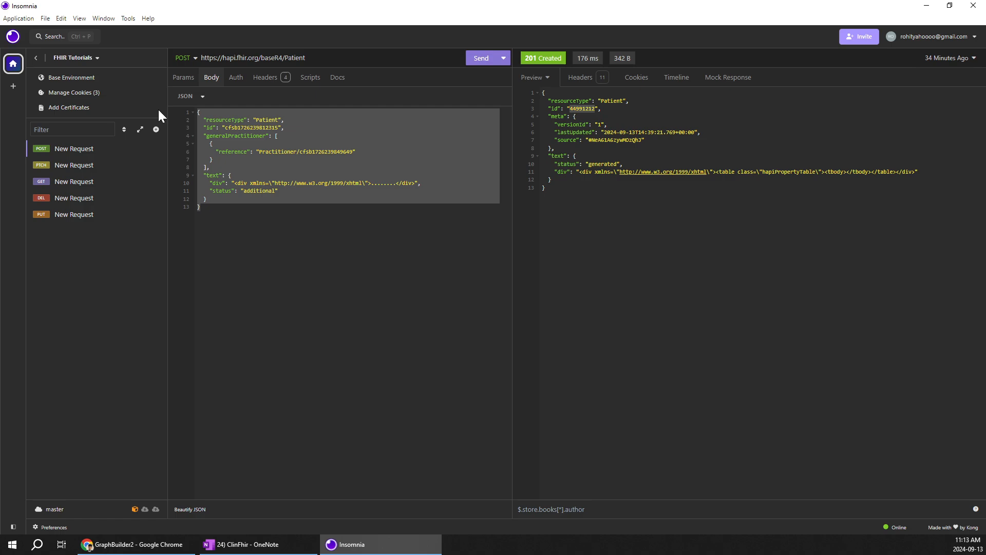
key("BackSpace")
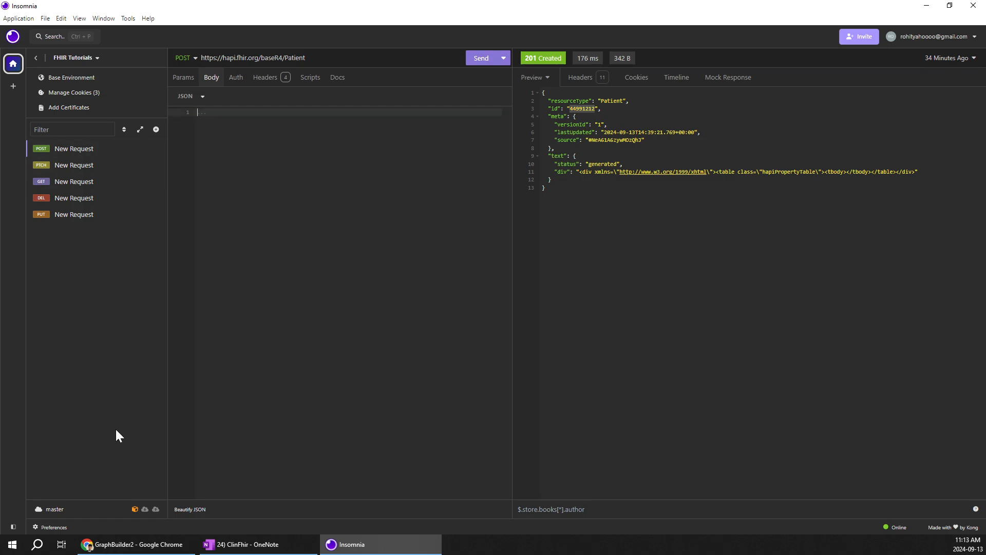
double_click(74, 149)
right_click(75, 152)
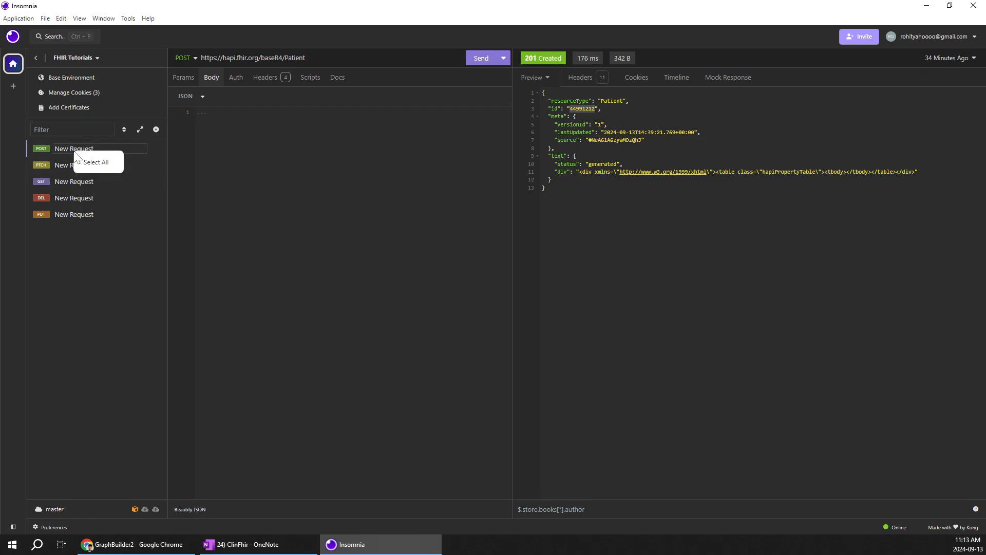
left_click(42, 146)
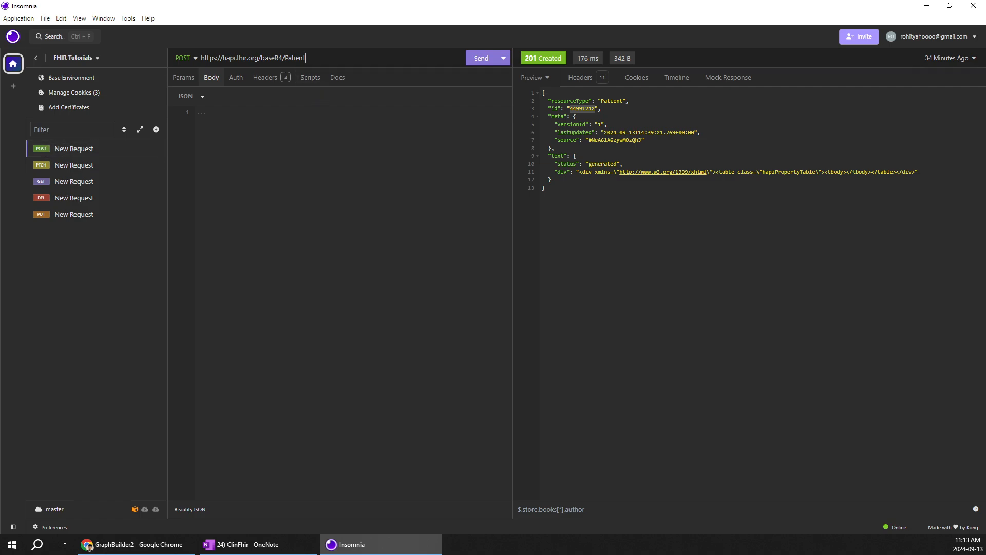
left_click(216, 113)
key("ctrl+v")
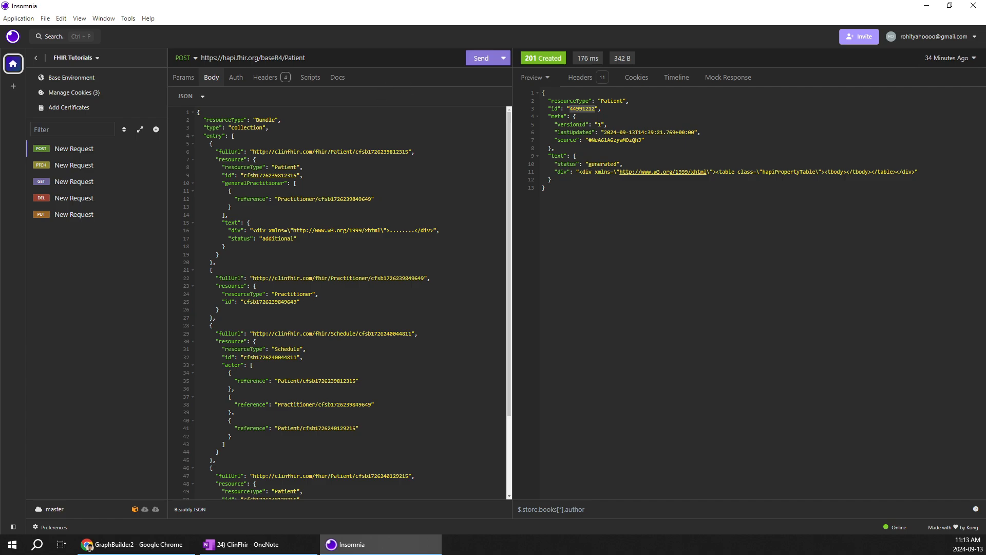
left_click(479, 60)
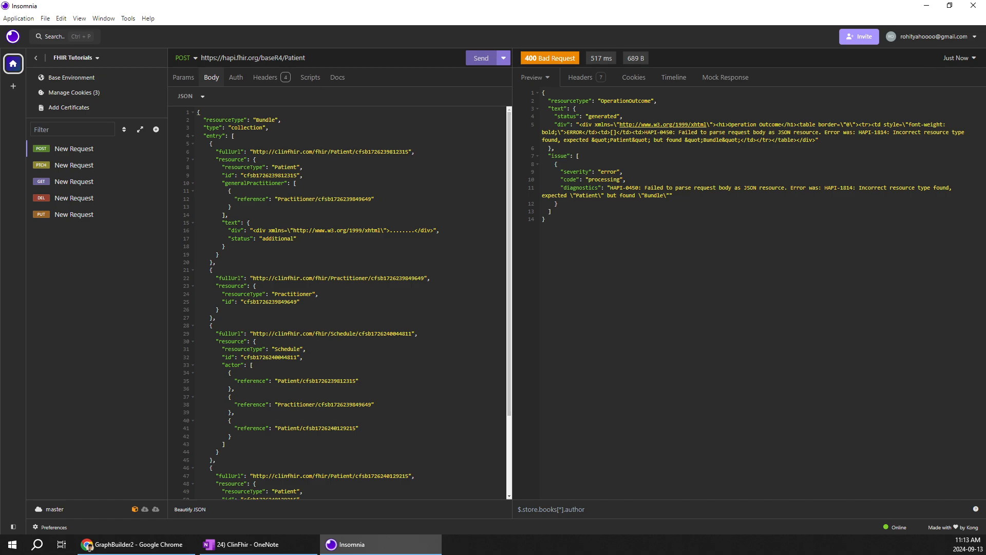
Step: Change the top-level resourceType in the request body to Patient and resend the POST request
scroll(339, 303, "down", 1)
scroll(339, 303, "down", 1)
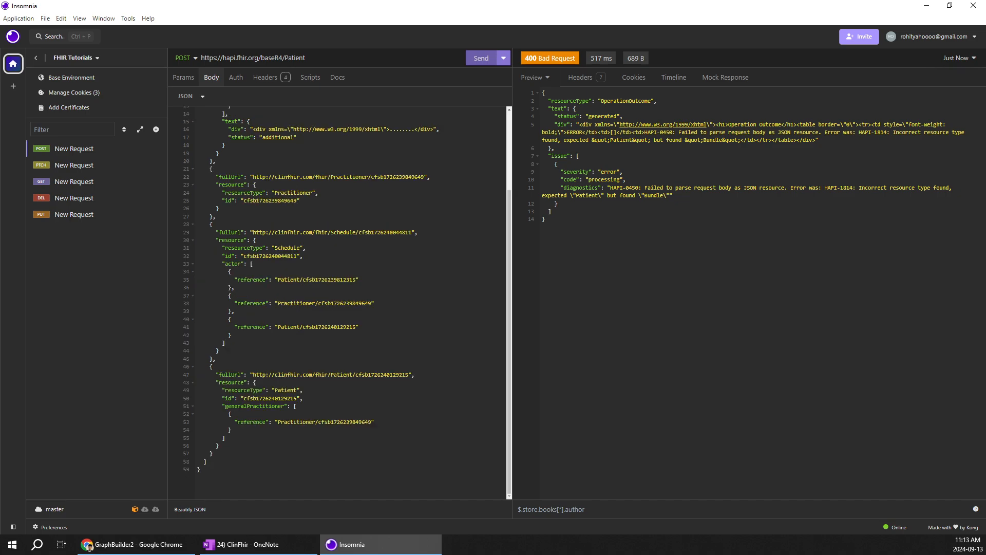
scroll(339, 303, "up", 2)
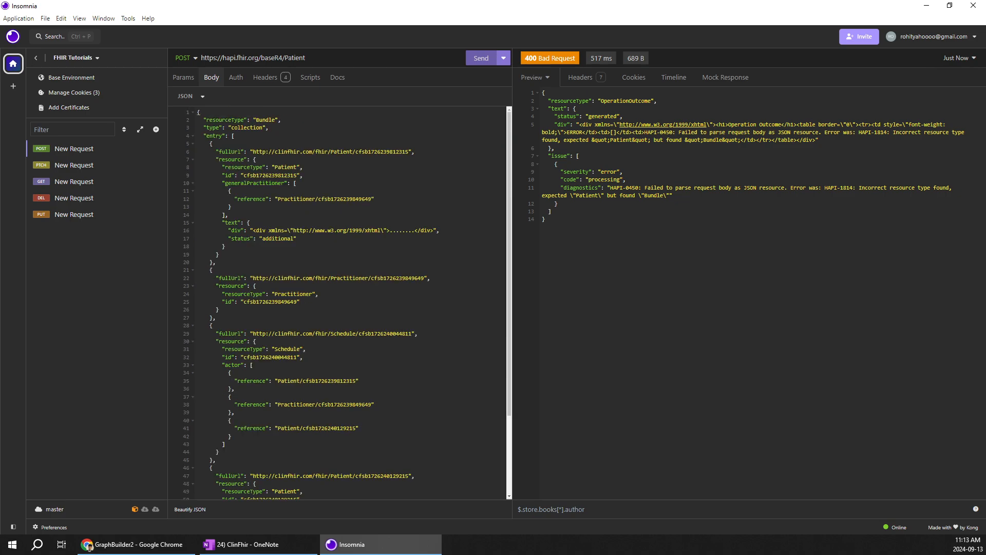
double_click(266, 120)
type("P")
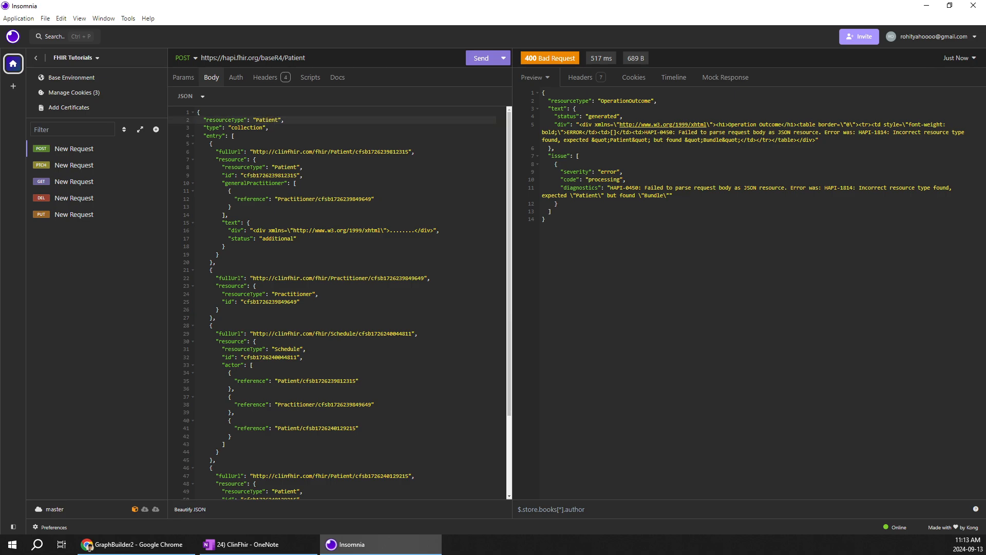
type("atient")
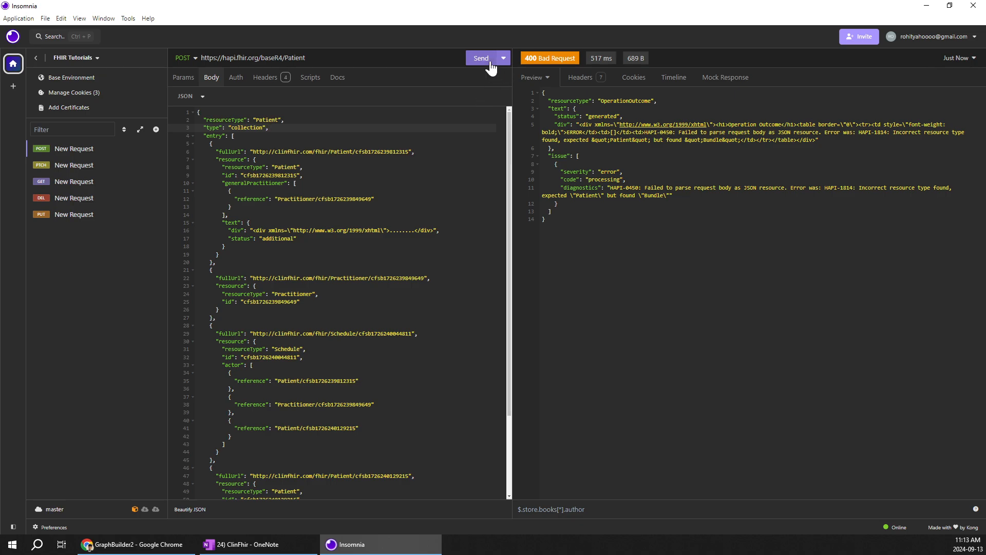
left_click(482, 58)
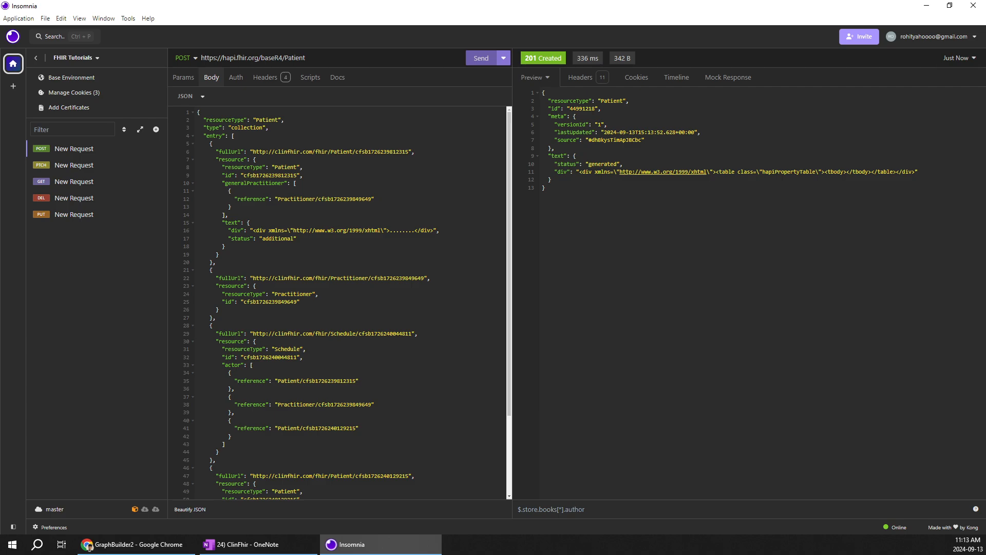
Step: Copy the Patient id from the response and paste it into a new row at the end of the OneNote table
double_click(585, 109)
key("ctrl+c")
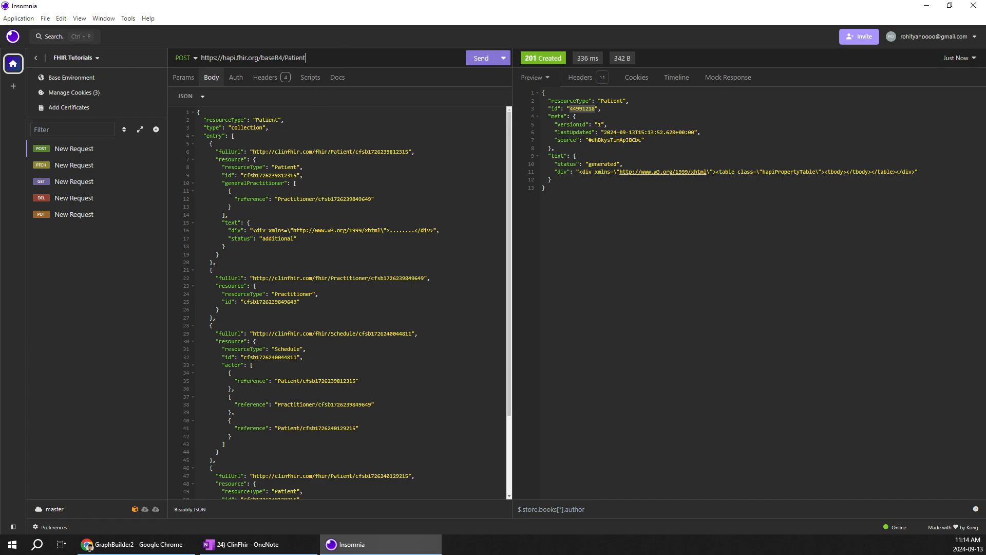
scroll(339, 303, "down", 3)
scroll(339, 303, "up", 3)
mouse_move(543, 58)
left_click(272, 539)
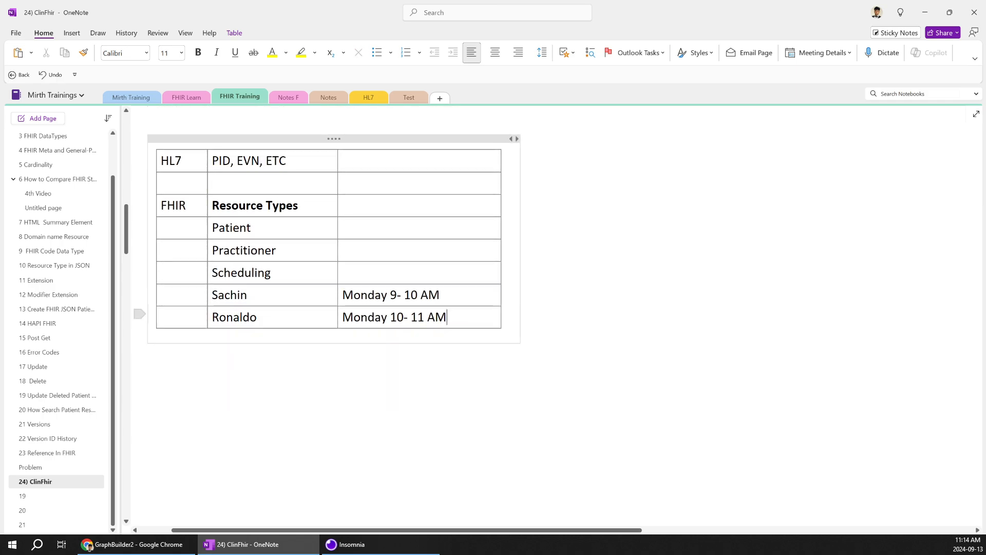
key("Tab")
key("ctrl+Return")
key("ctrl+v")
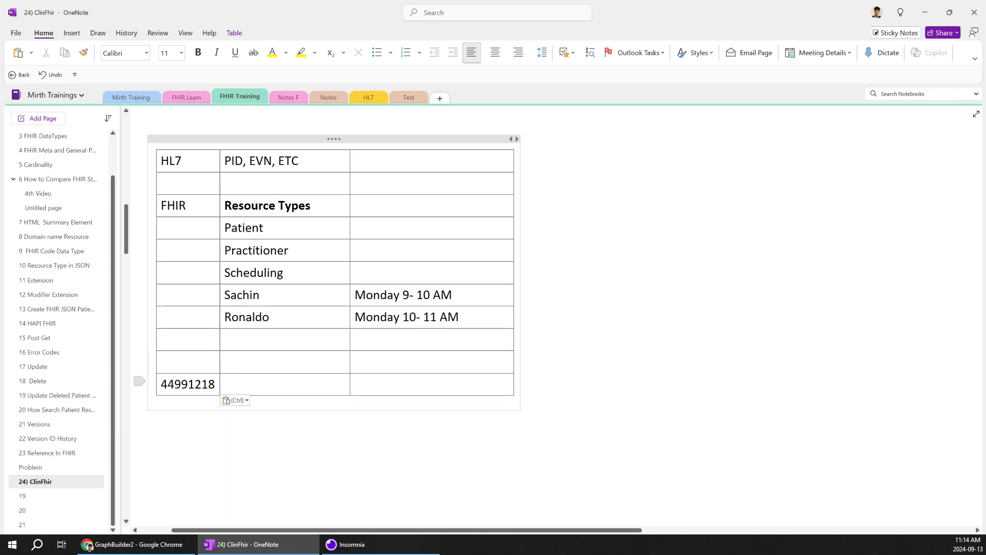
Step: Enter "Details about patient practioner and Scheduling" beside the pasted id and dismiss the spelling flag on "practioner"
left_click(225, 384)
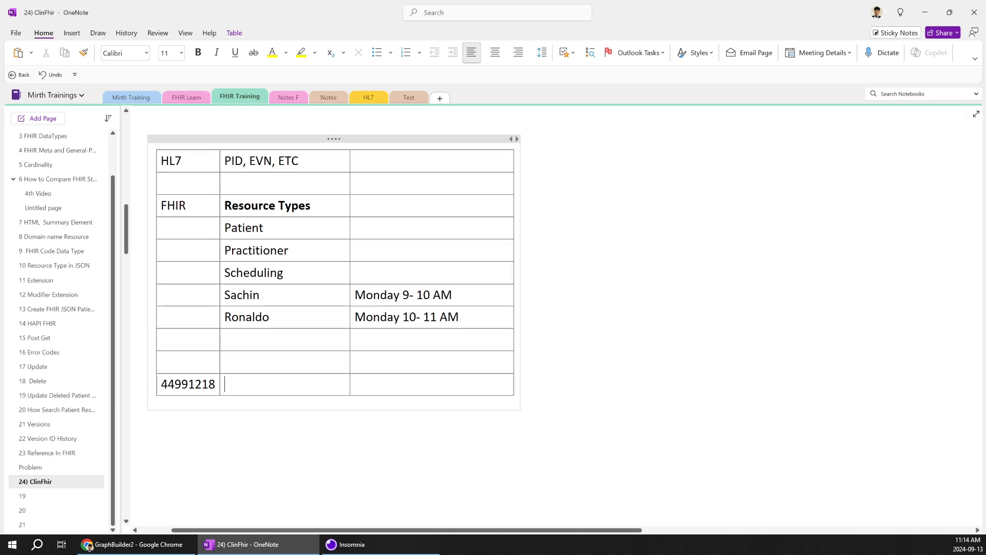
type("Details about patient ")
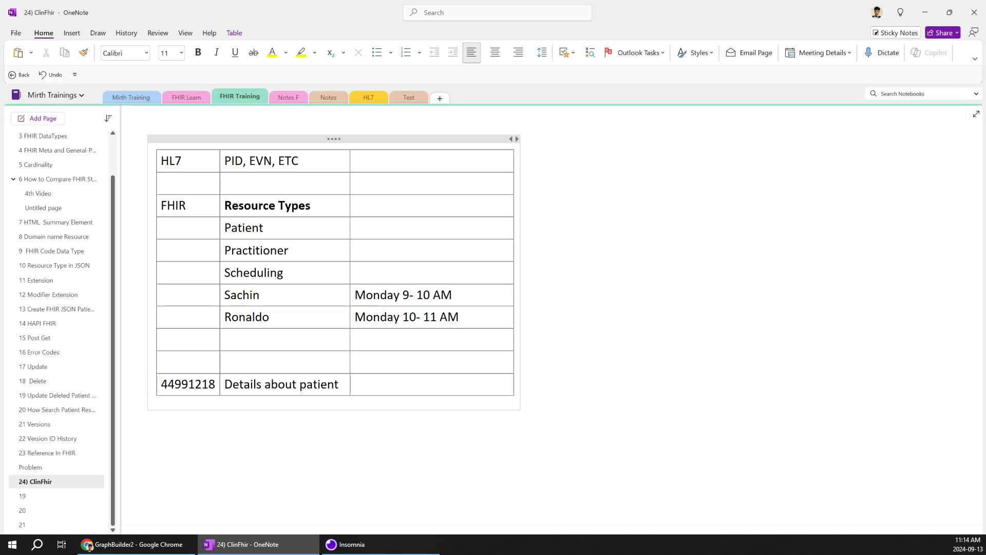
type("practione")
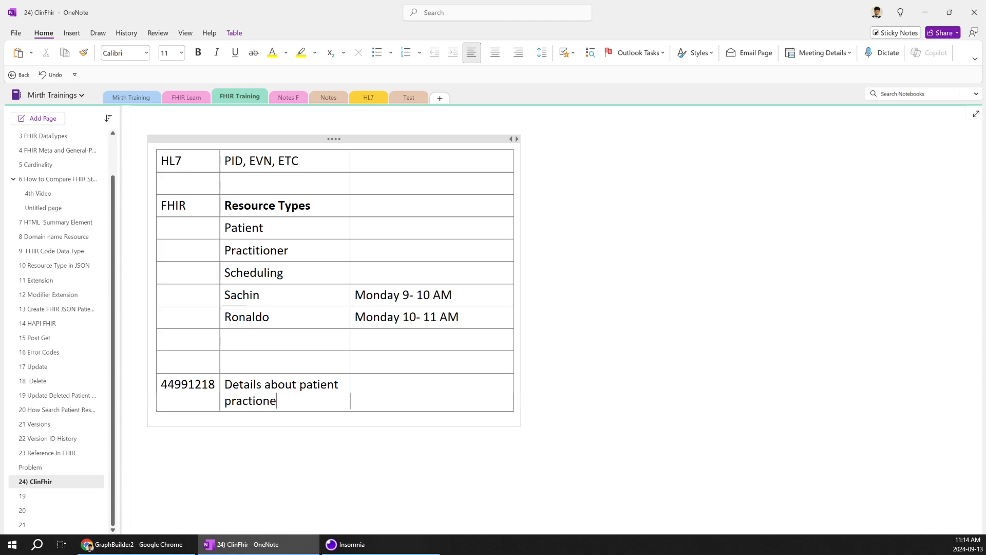
type("r and Sched")
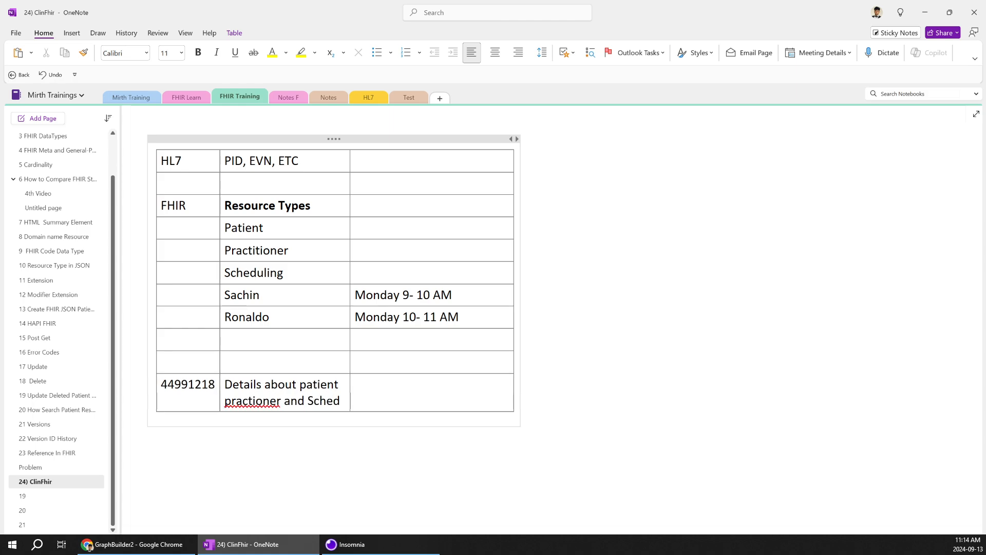
type("uling")
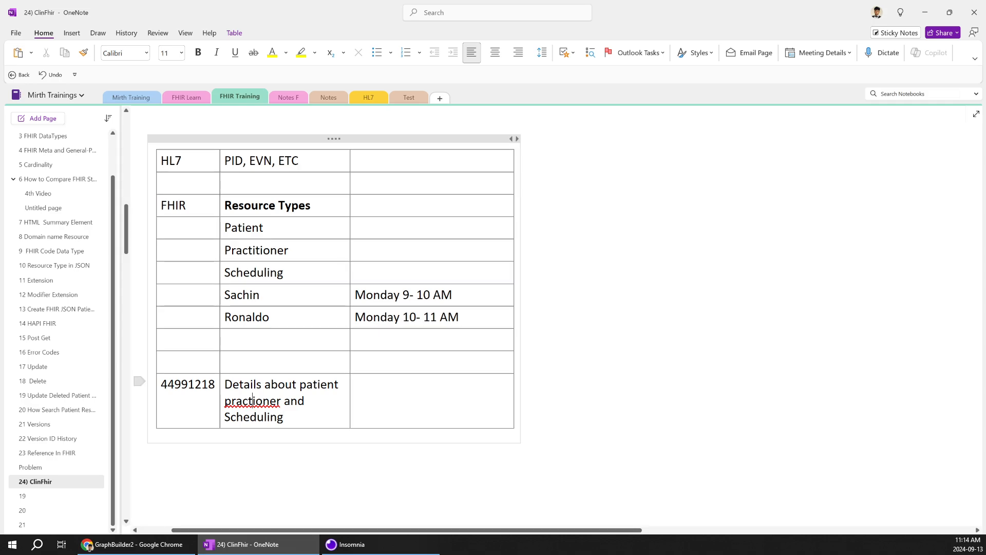
right_click(252, 399)
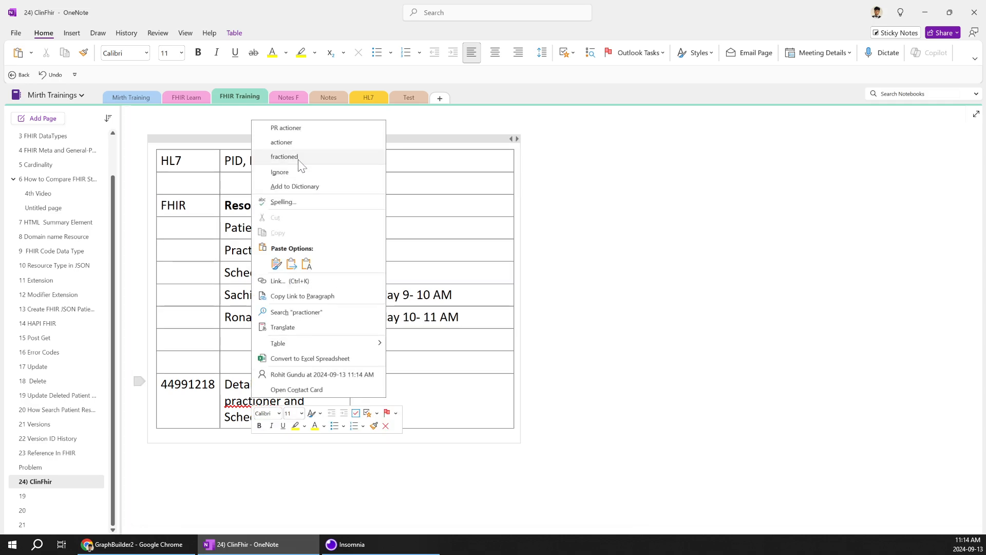
left_click(295, 181)
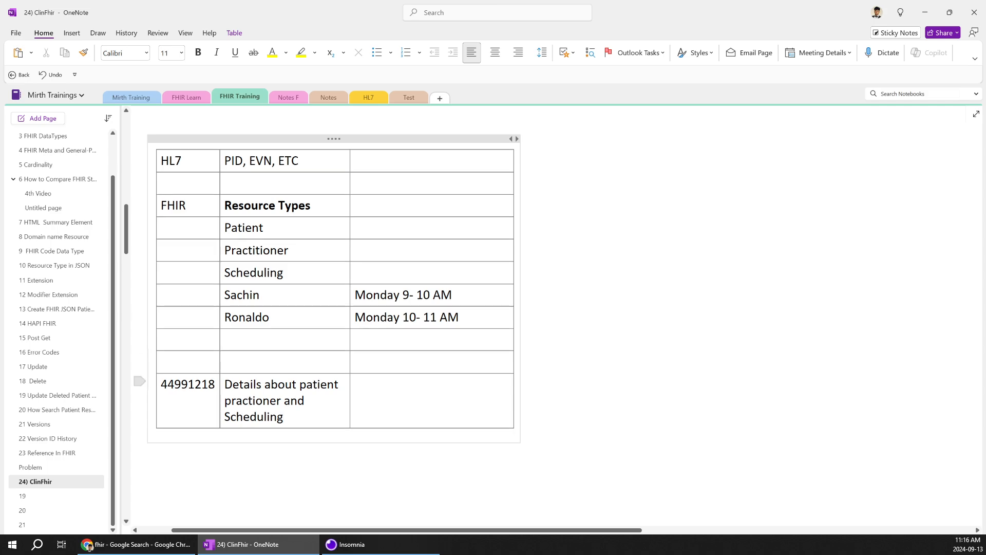
double_click(199, 393)
left_click(190, 392)
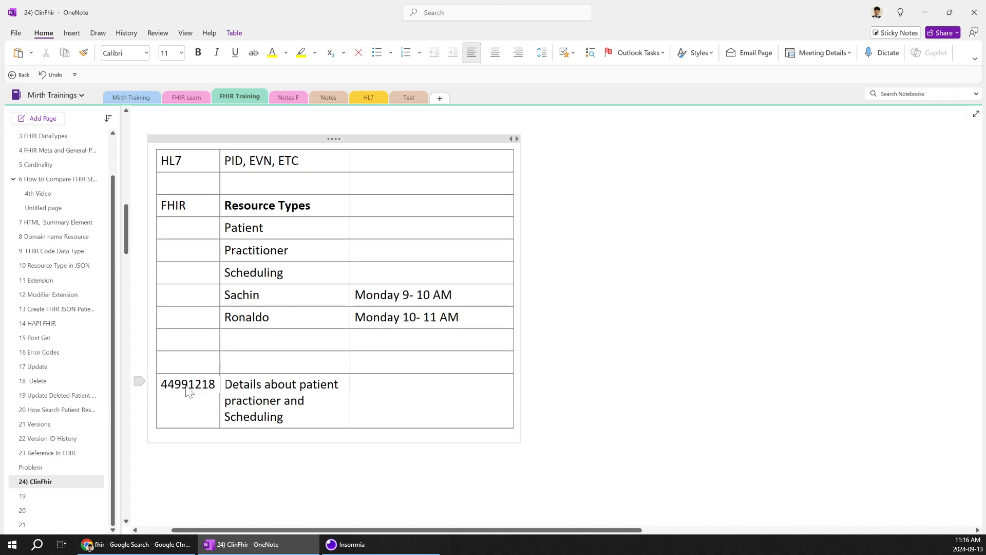
double_click(189, 391)
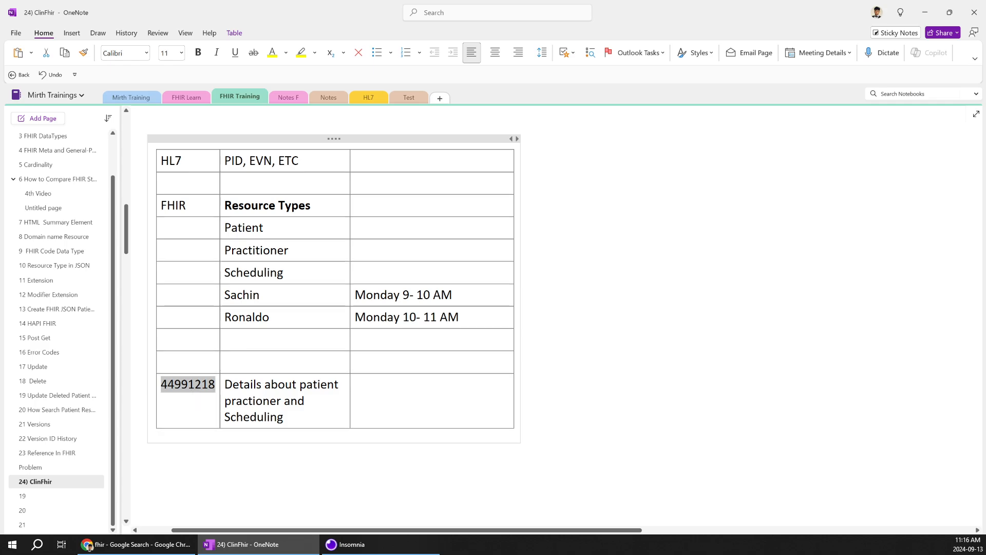
key("alt+Tab")
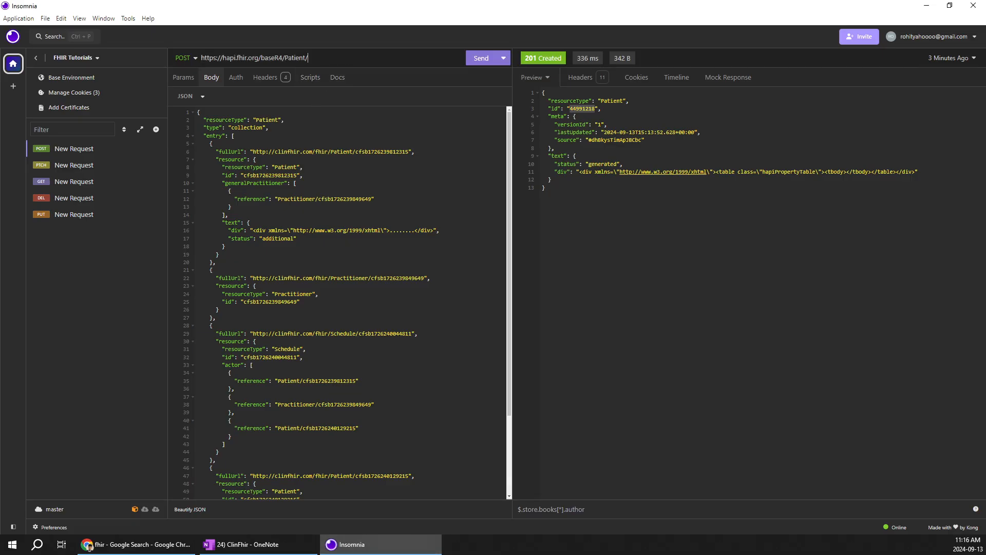
left_click_drag(308, 58, 201, 59)
key("ctrl+c")
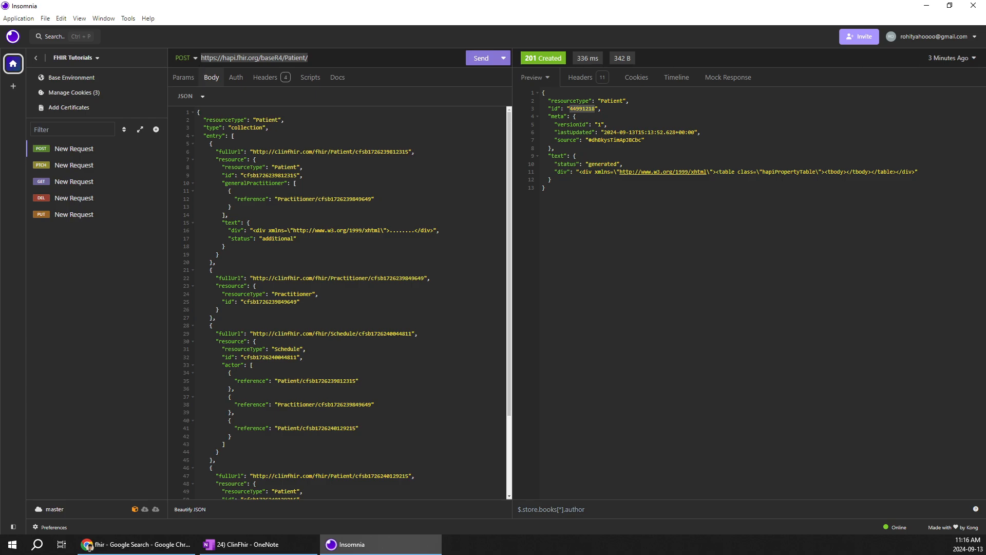
left_click(191, 544)
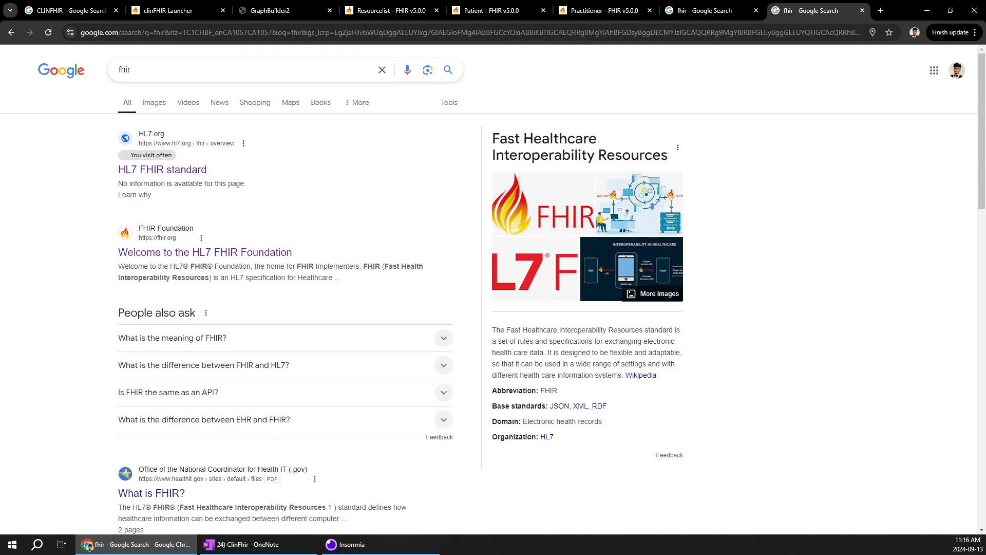
left_click(331, 33)
key("ctrl+v")
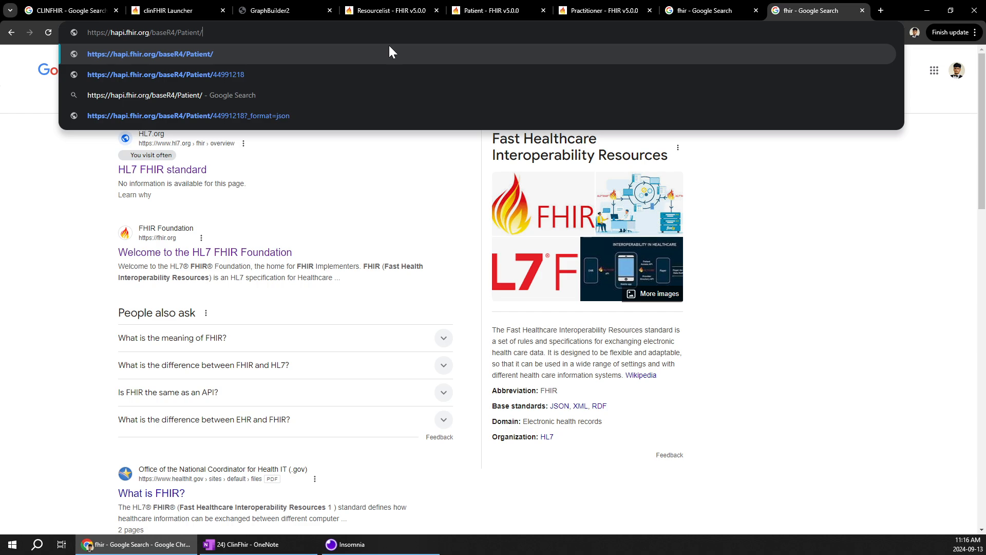
Step: Copy the Patient id from the OneNote table, append it to the URL in Chrome, load the record and check the HTTP status
left_click(262, 546)
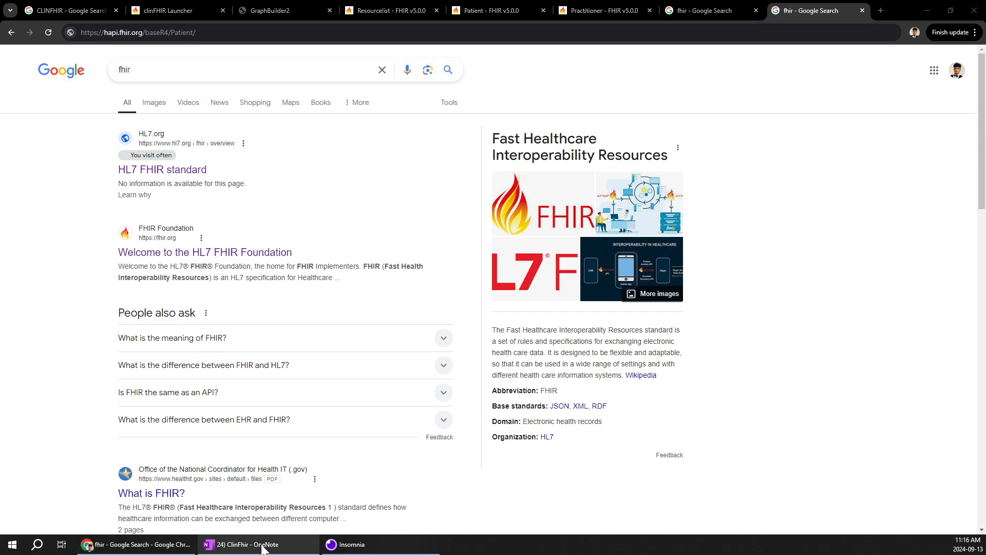
double_click(182, 386)
key("ctrl+c")
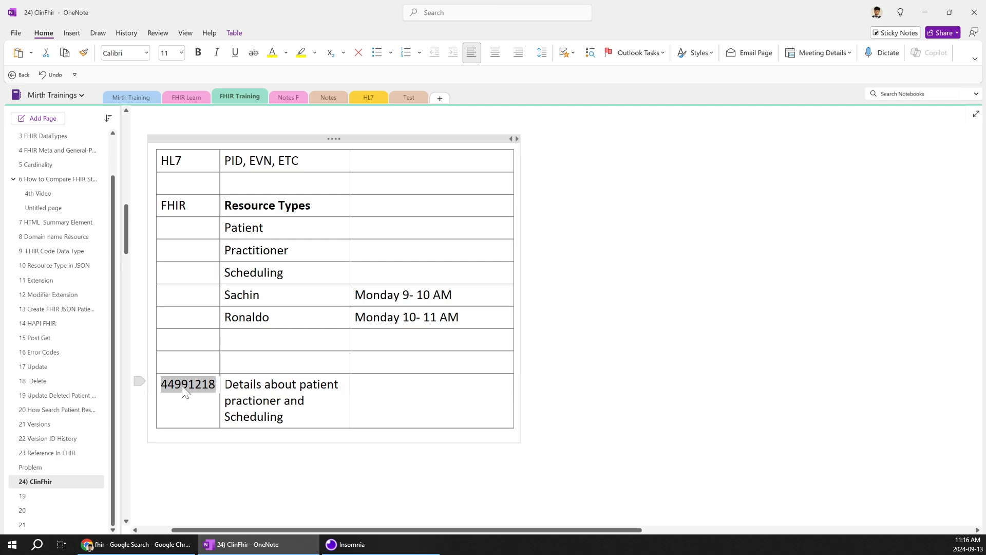
left_click(154, 543)
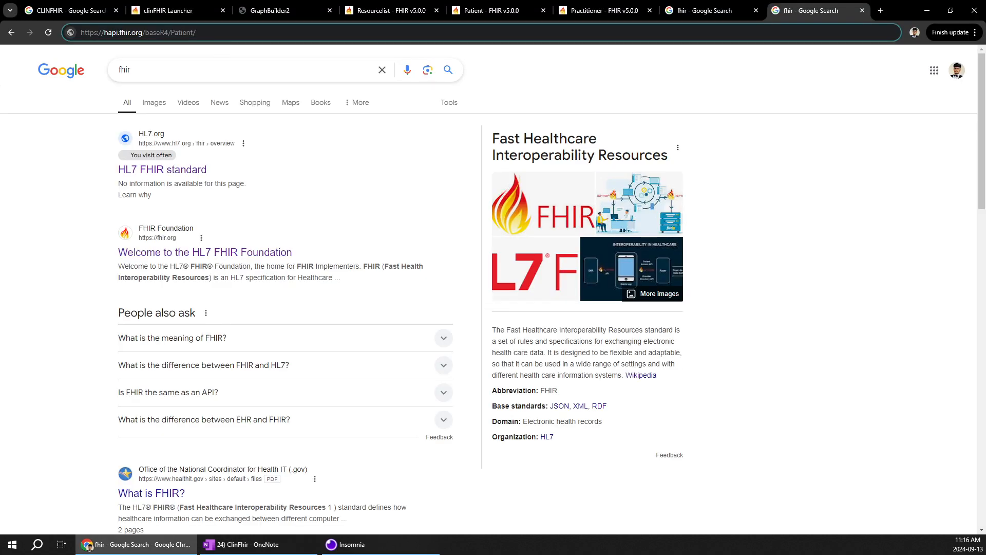
key("ctrl+v")
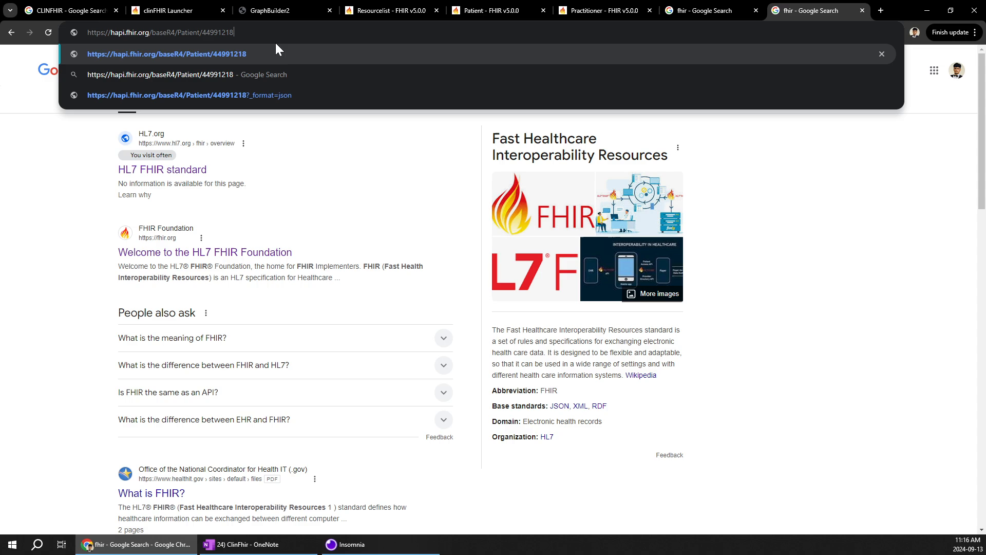
key("Return")
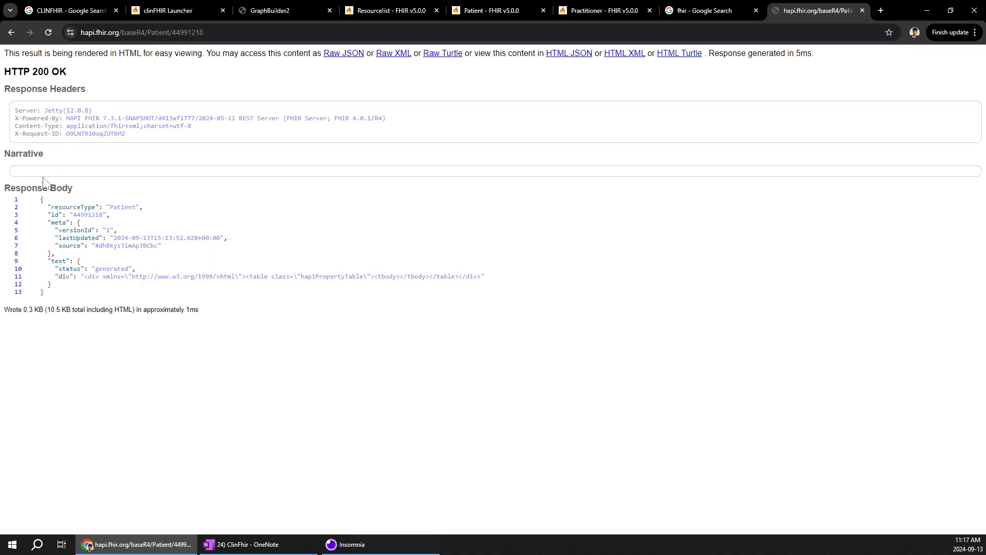
left_click_drag(5, 77, 73, 81)
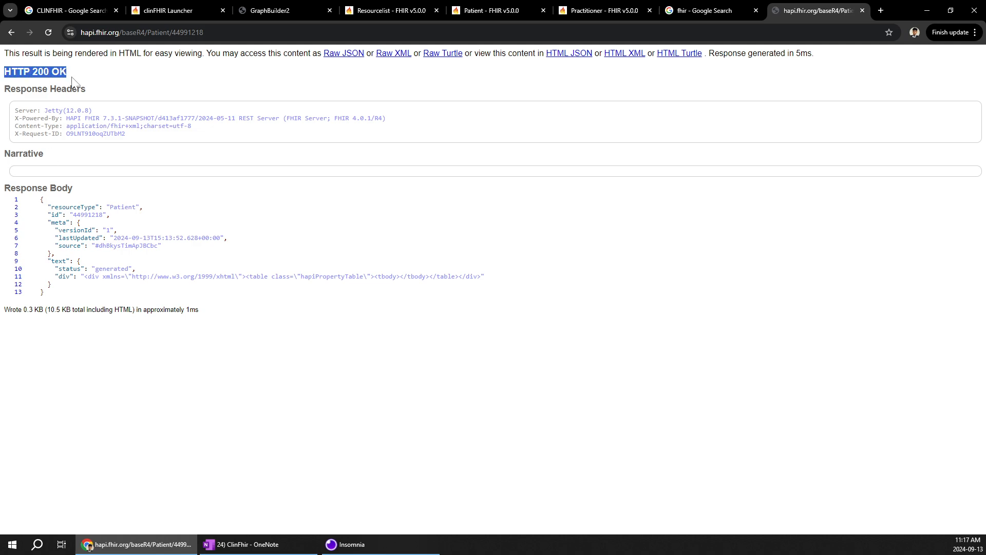
left_click(263, 98)
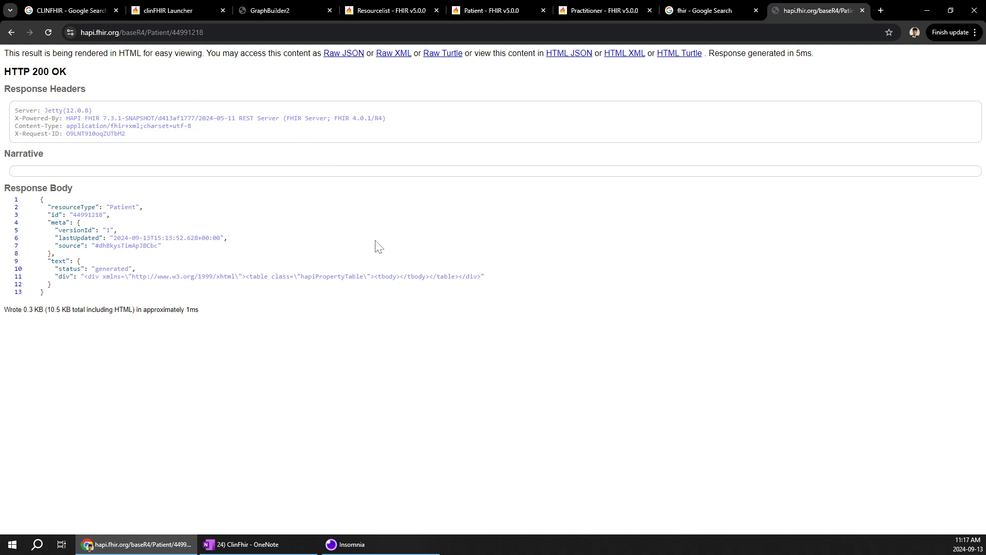
Step: Review the PatientSchedulingSystem graph in GraphBuilder2 and the clinFHIR Launcher page
left_click(301, 11)
scroll(365, 264, "up", 10)
left_click(197, 155)
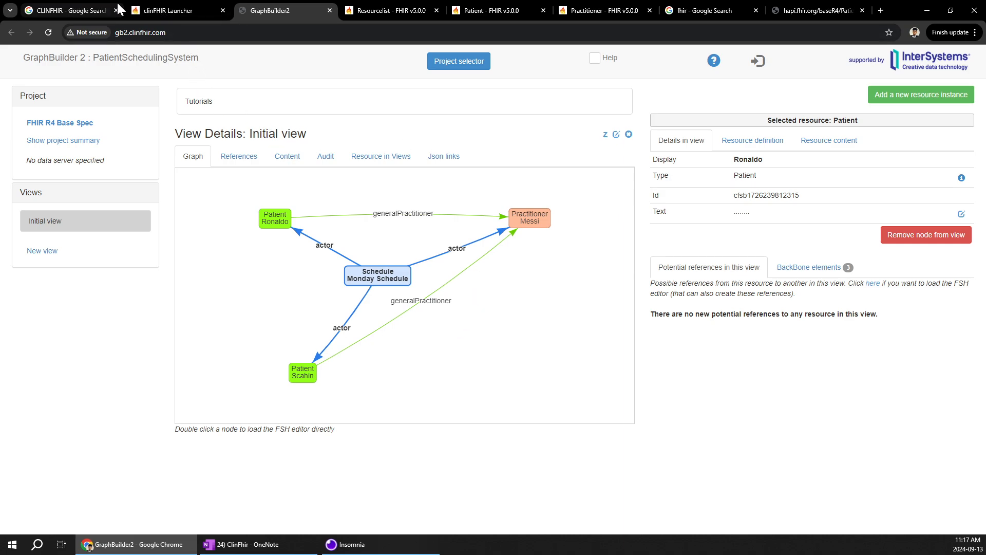
left_click(159, 10)
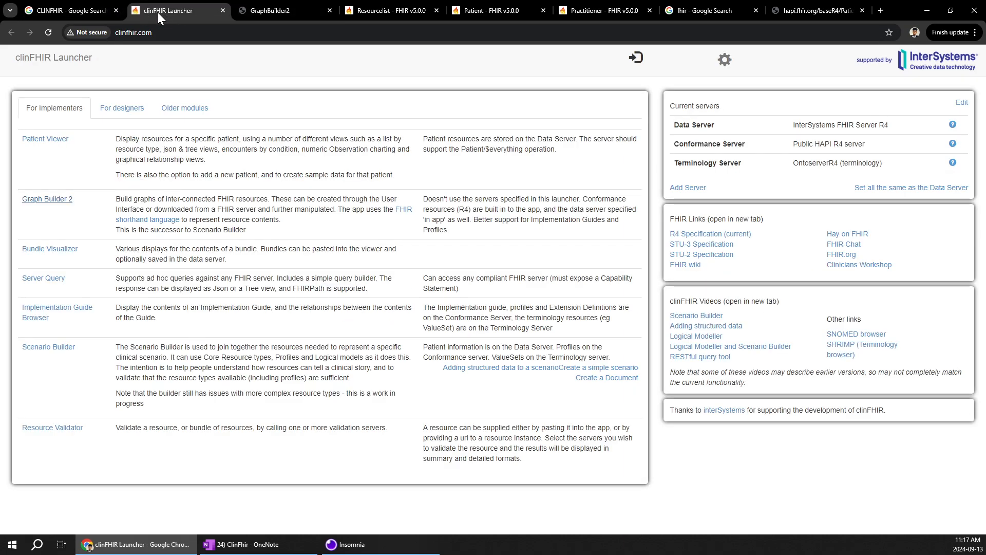
Step: Close the page search on the FHIR resource list, open the Communication resource and view its Resource Content structure
left_click(395, 13)
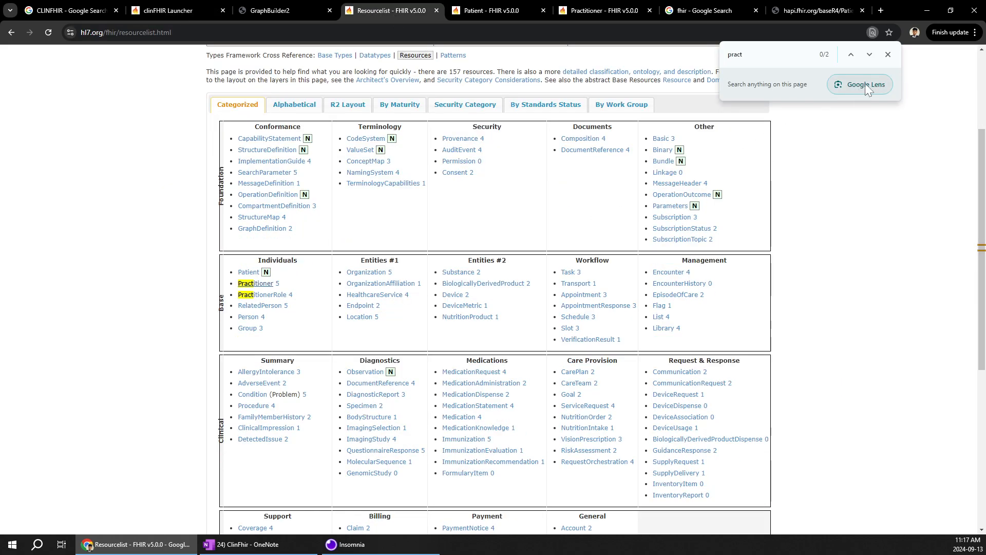
left_click(887, 55)
scroll(462, 246, "down", 1)
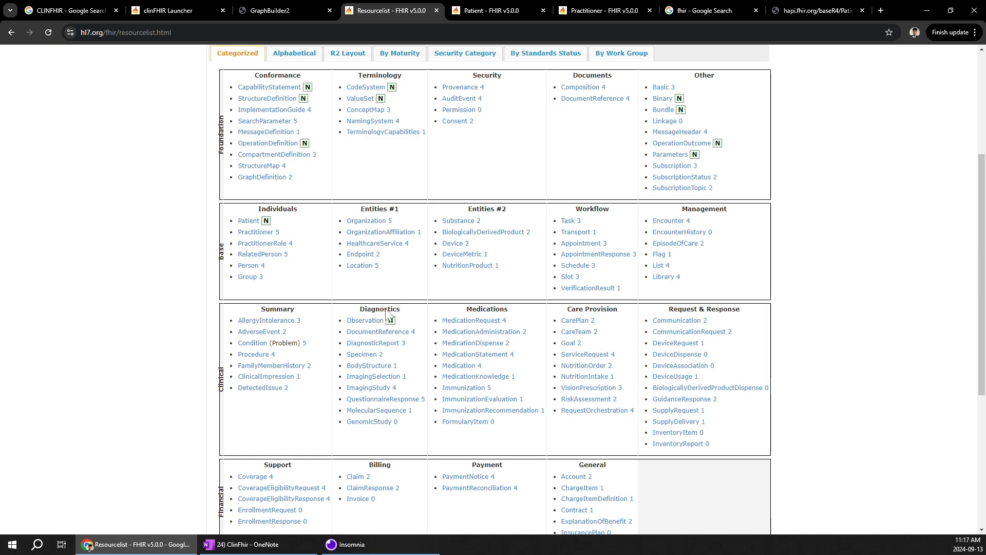
scroll(341, 281, "down", 1)
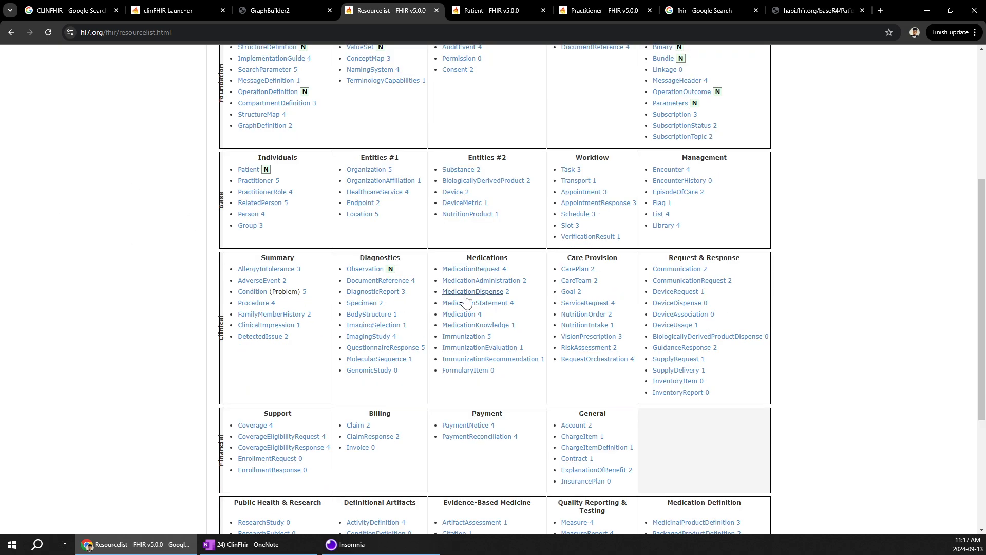
left_click(660, 273)
scroll(322, 325, "down", 15)
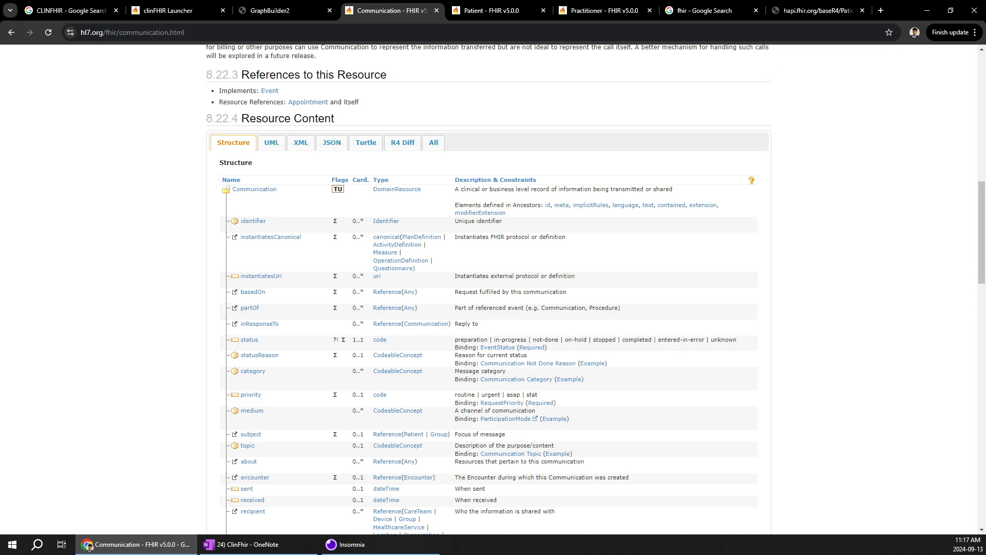
Step: Return to the loaded HAPI FHIR Patient record and examine its JSON response body
left_click(809, 13)
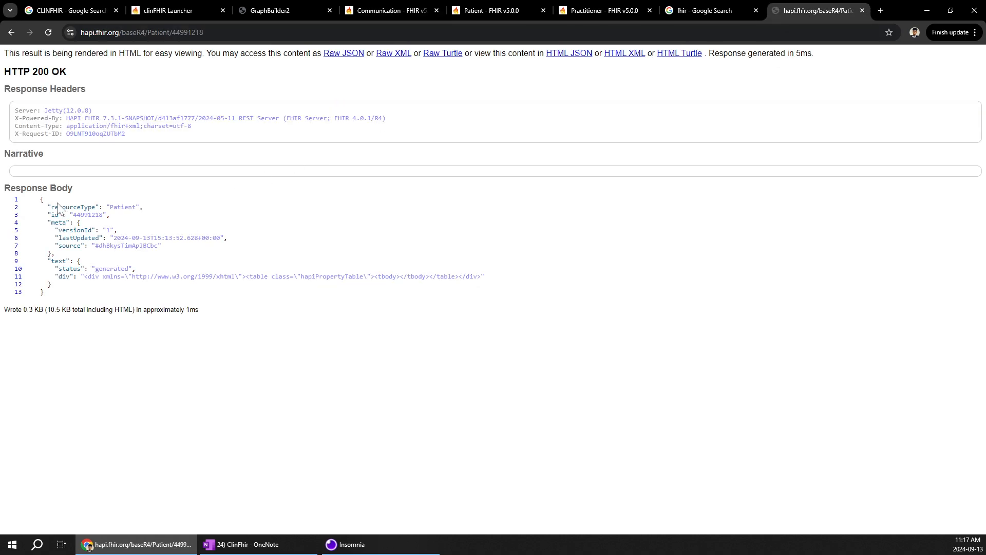
left_click_drag(41, 204, 115, 260)
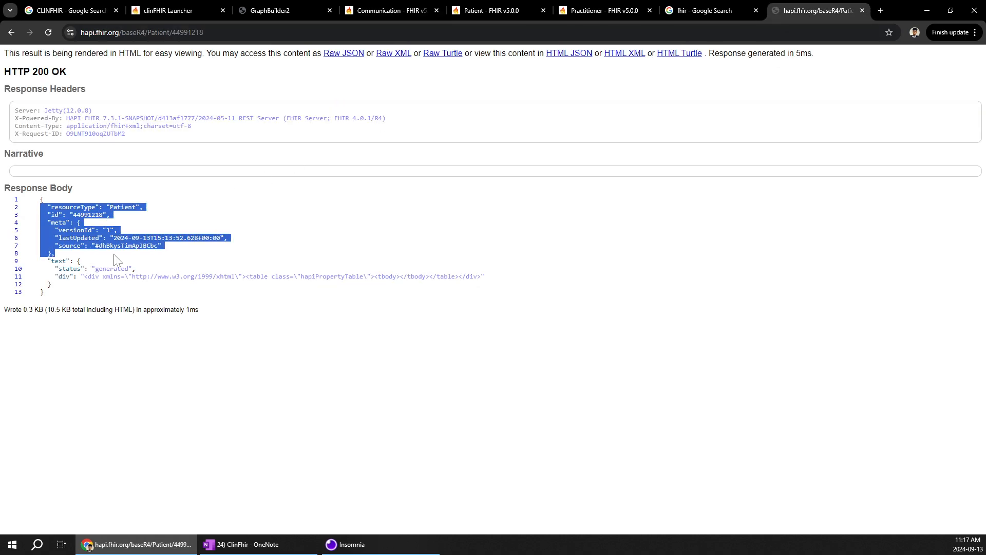
left_click(177, 198)
left_click_drag(42, 204, 431, 287)
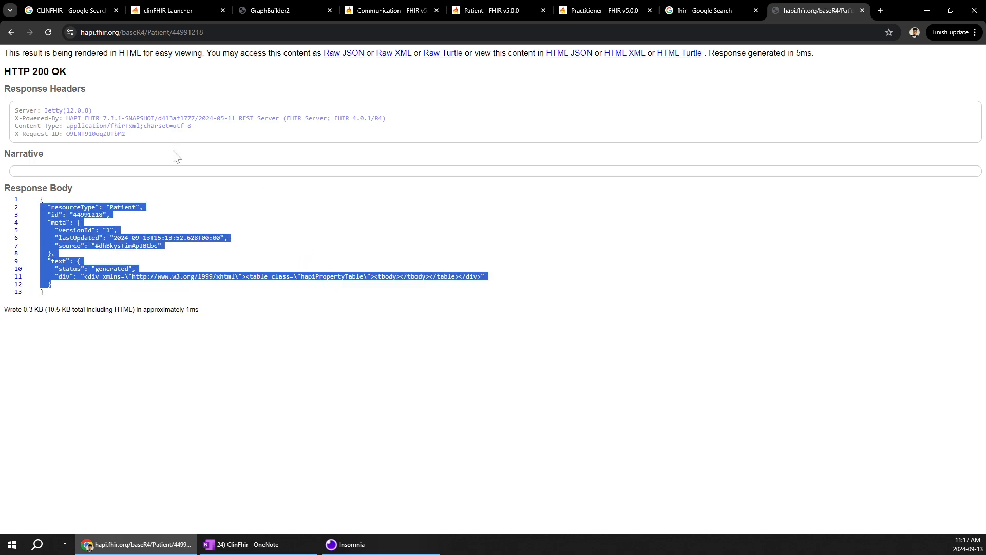
Step: Switch to OneNote, open the 15 Post Get page and look at its POST URL and patient ID table
left_click(246, 544)
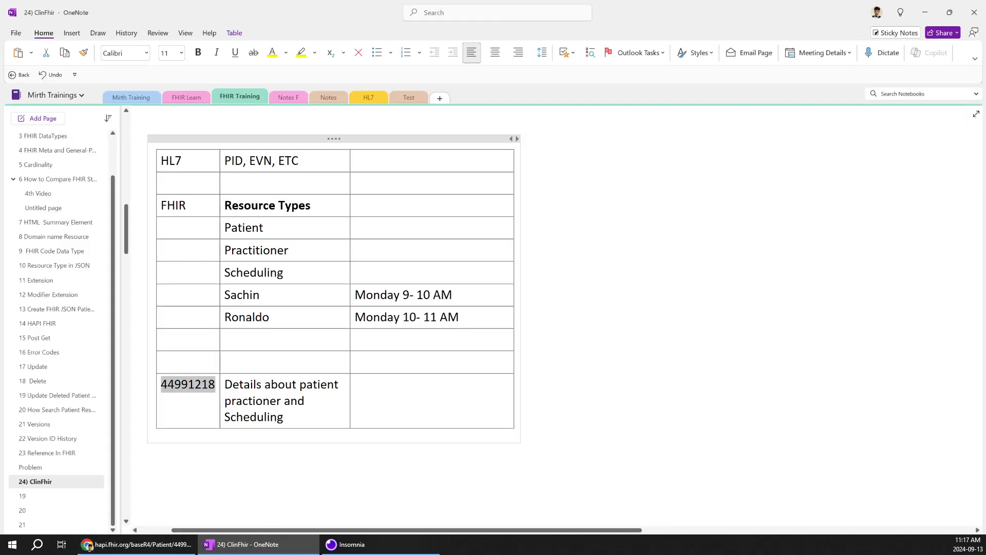
scroll(61, 292, "up", 1)
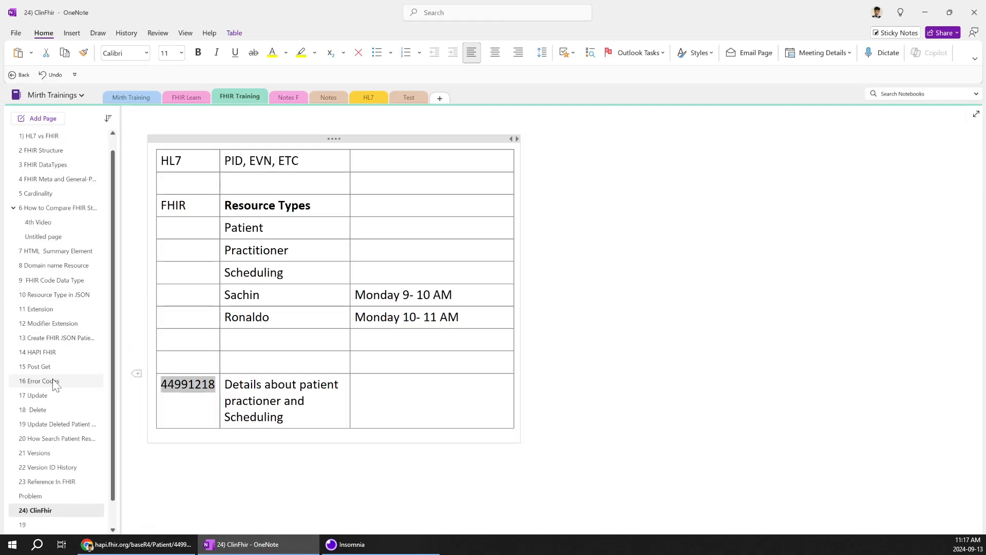
left_click(48, 367)
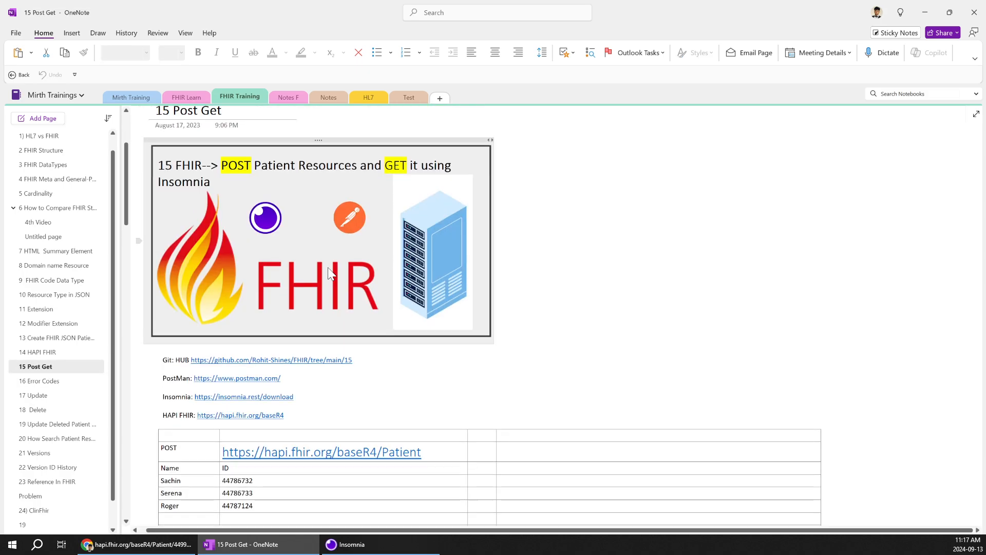
scroll(267, 436, "down", 3)
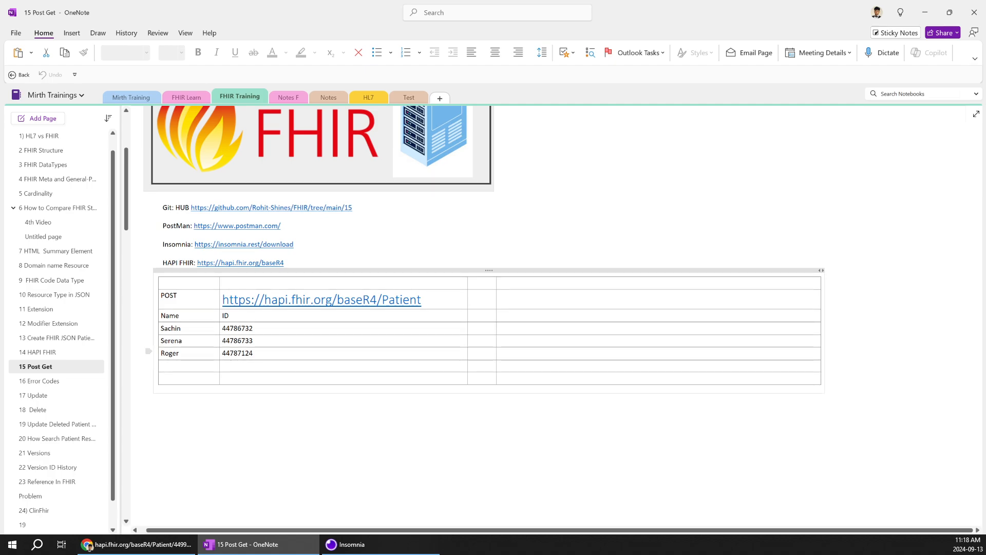
left_click(169, 353)
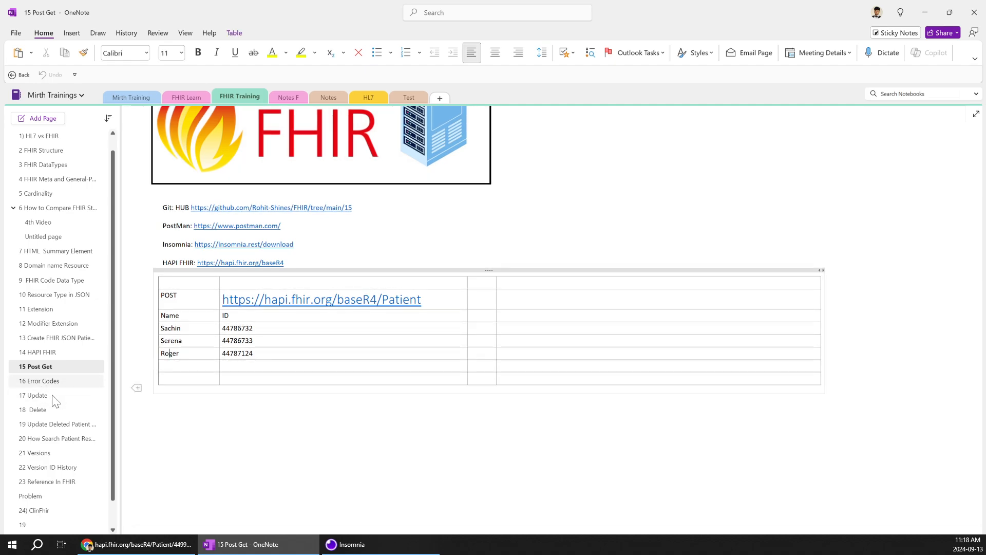
Step: Open the 17 Update page and look over its patient ID table, request links and heading picture
left_click(54, 409)
left_click(83, 395)
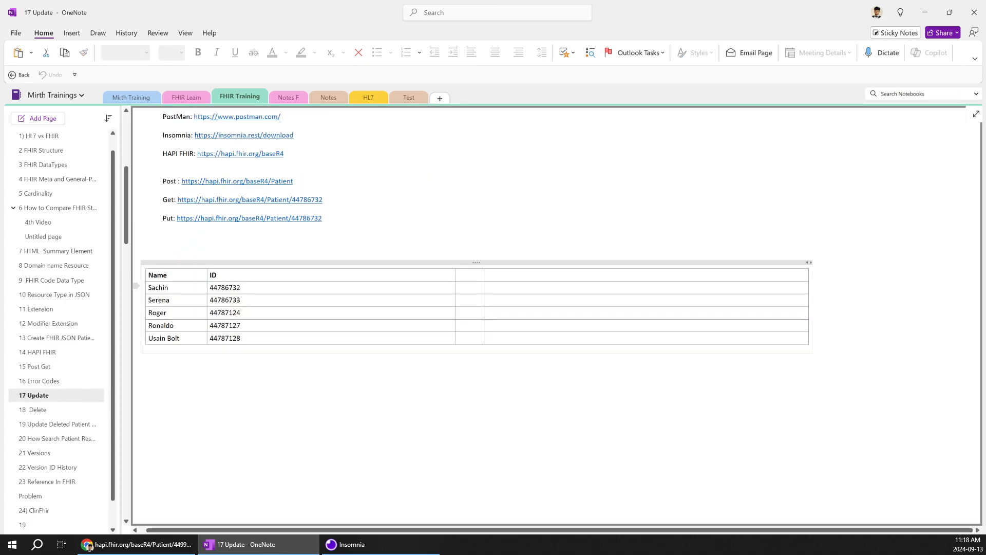
scroll(232, 248, "up", 5)
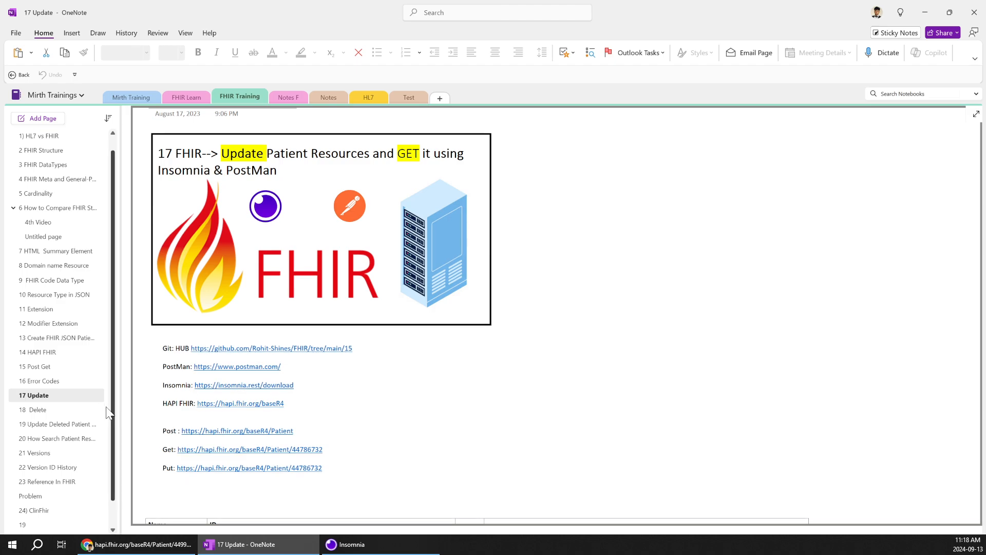
Step: Reopen the 24) ClinFhir page and review the "Designing a FHIR Patient Graph" diagram under its title
scroll(56, 424, "down", 2)
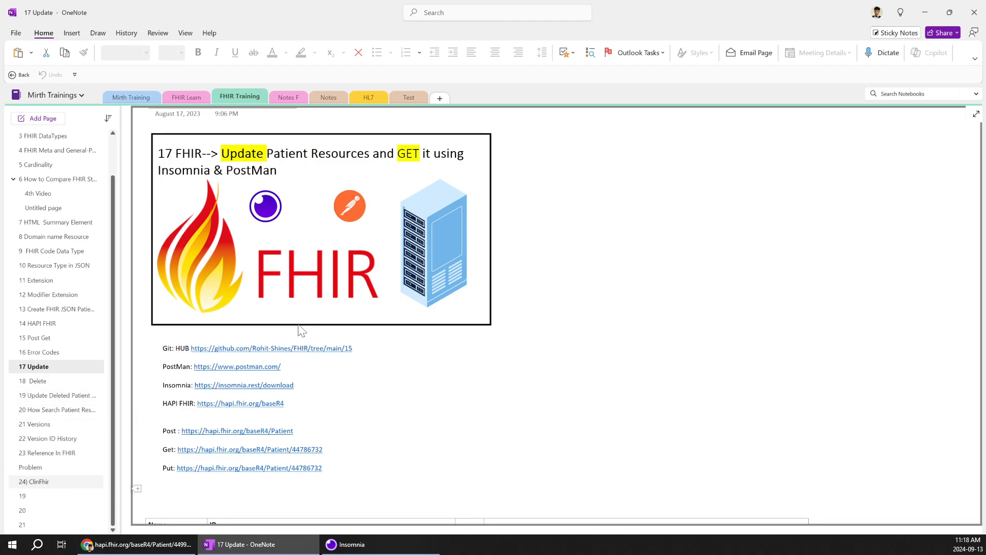
scroll(298, 324, "up", 10)
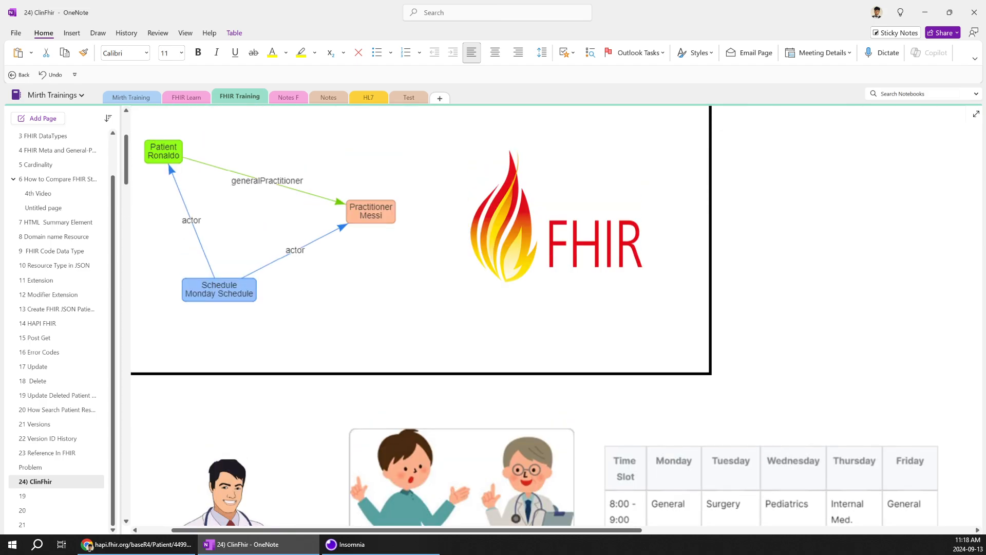
scroll(168, 165, "up", 3)
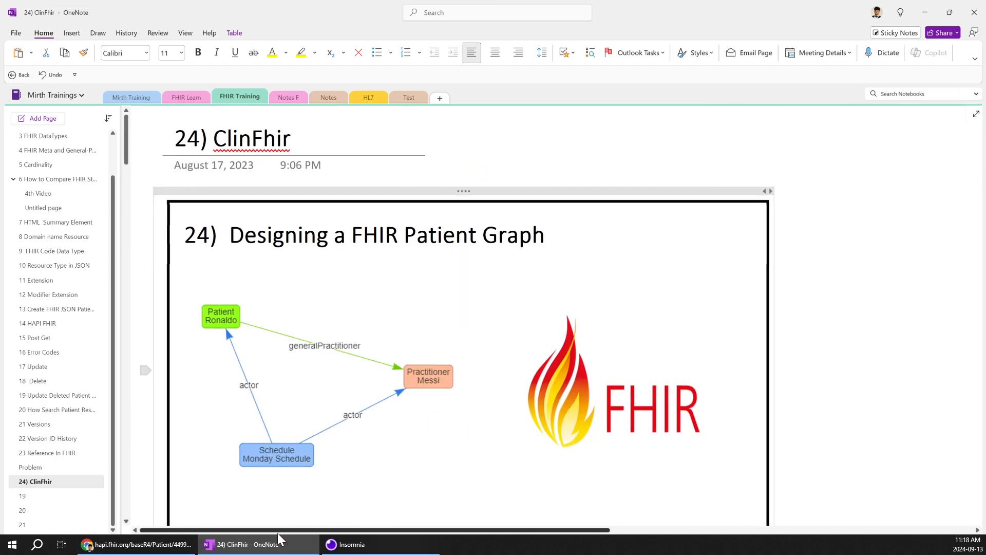
scroll(264, 297, "down", 3)
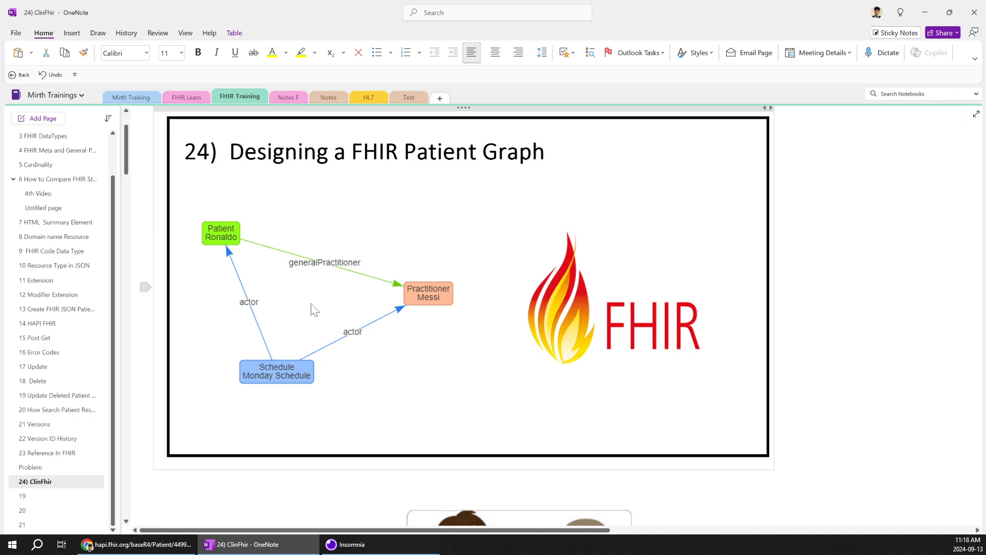